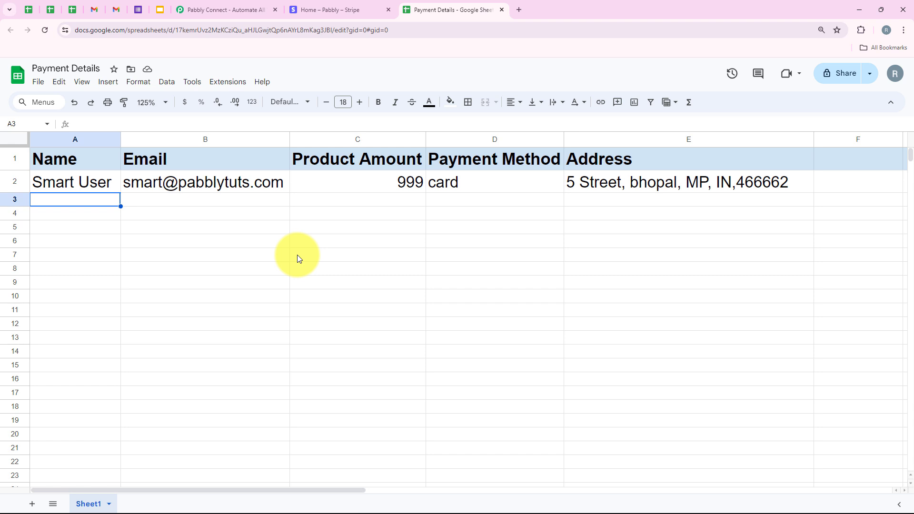
- Switch to the Pabbly Connect tab and sign in to the account
{"action": "left_click", "coordinate": [220, 8]}
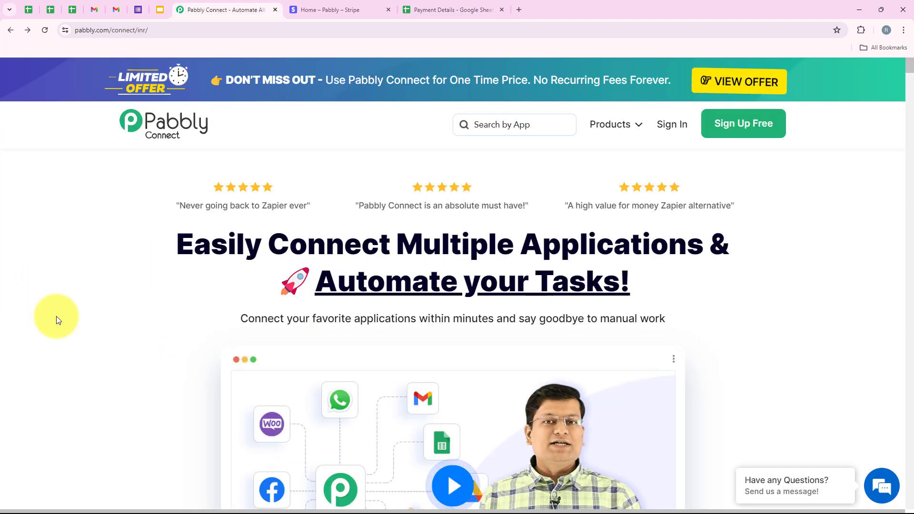
{"action": "left_click", "coordinate": [277, 28]}
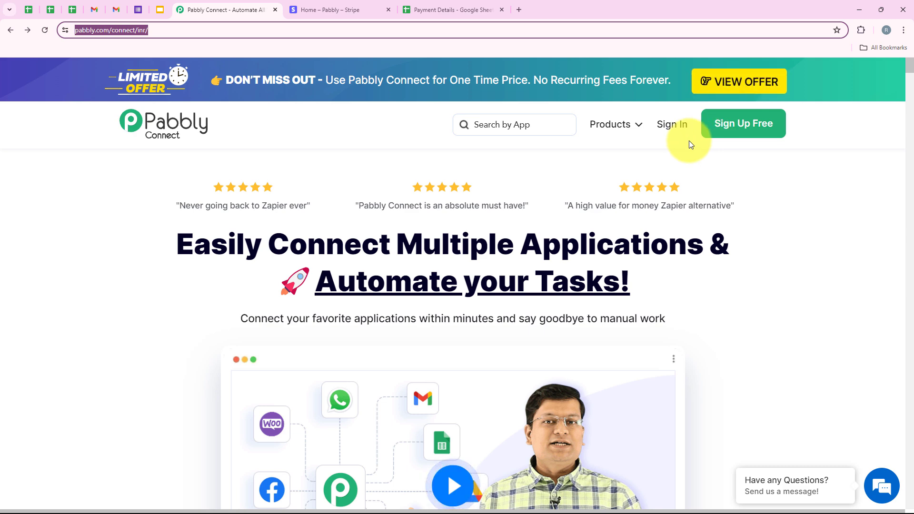
{"action": "left_click", "coordinate": [672, 137]}
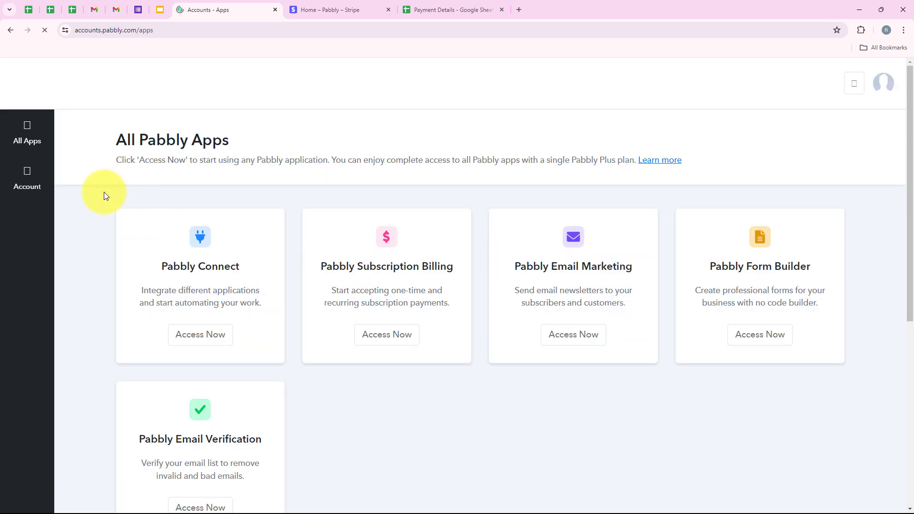
- Open Pabbly Connect from the All Pabbly Apps page
{"action": "left_click_drag", "start_coordinate": [116, 140], "coordinate": [242, 140]}
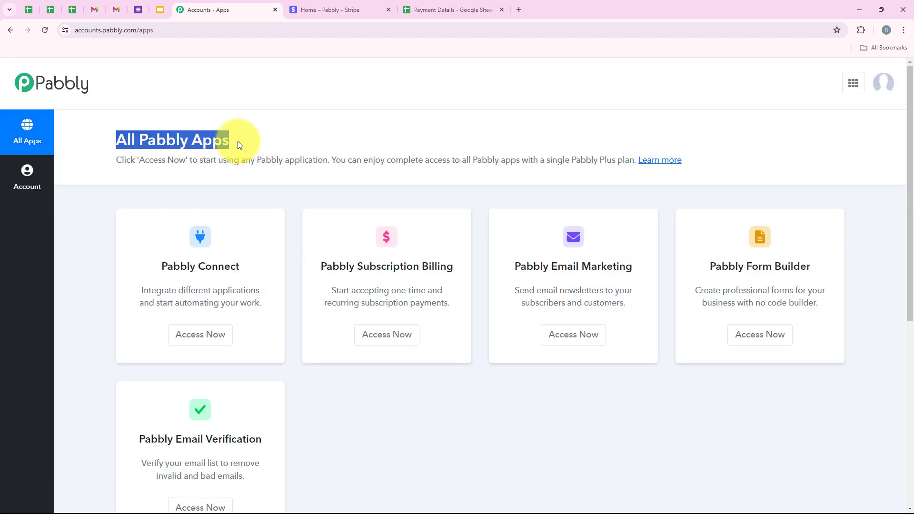
{"action": "left_click", "coordinate": [238, 141]}
{"action": "scroll", "coordinate": [238, 141], "scroll_direction": "down", "scroll_amount": 2}
{"action": "scroll", "coordinate": [277, 342], "scroll_direction": "up", "scroll_amount": 2}
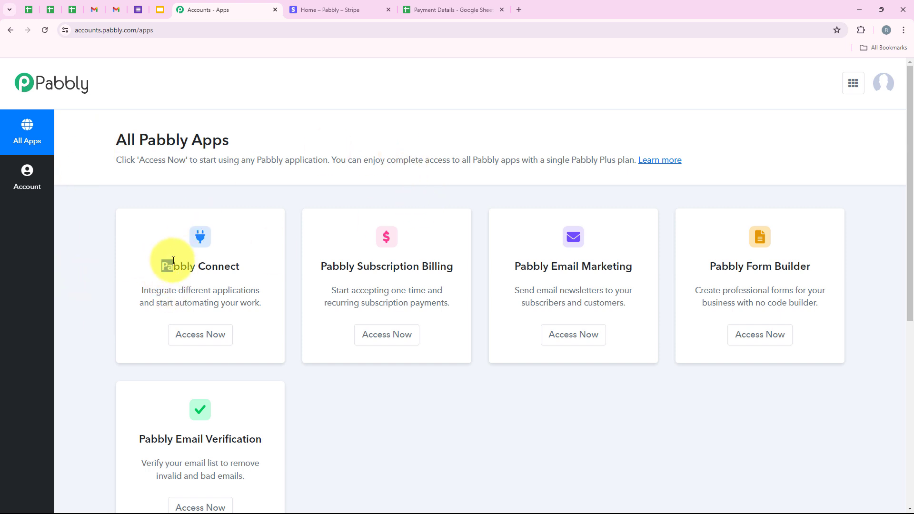
{"action": "left_click_drag", "start_coordinate": [173, 261], "coordinate": [237, 259]}
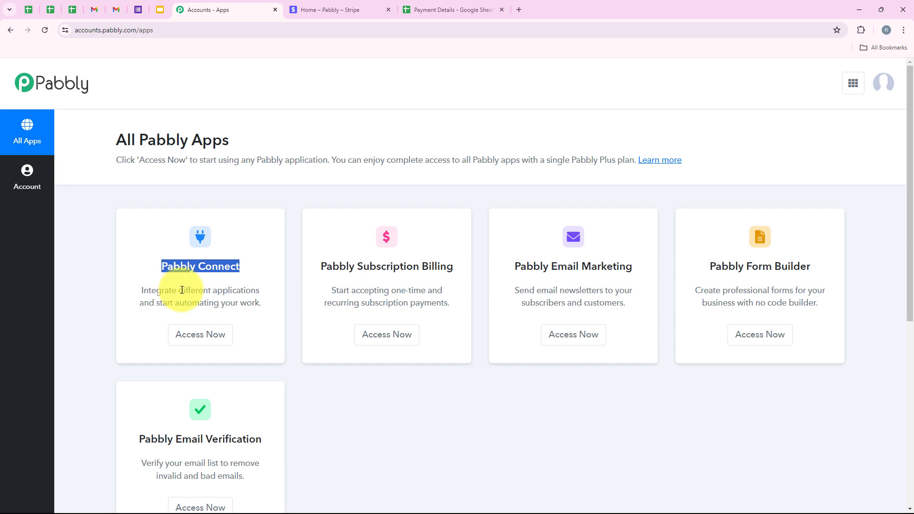
{"action": "left_click_drag", "start_coordinate": [177, 290], "coordinate": [213, 288]}
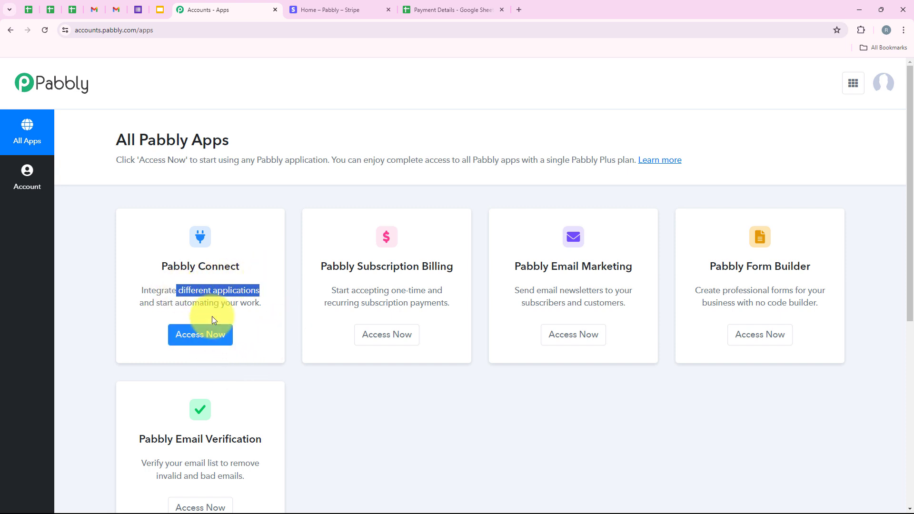
{"action": "left_click", "coordinate": [214, 335]}
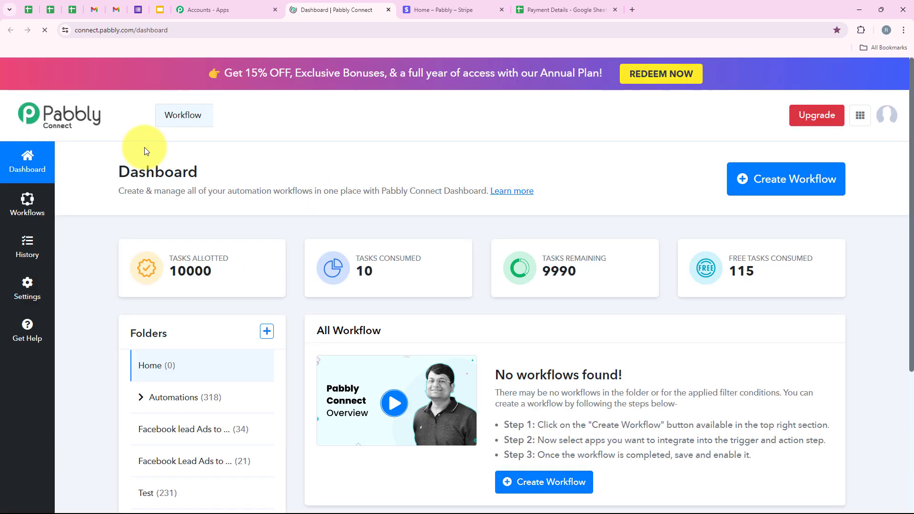
- Create a workflow named "How to Add Stripe Payment Details in Google Sheets" in the Automations folder
{"action": "left_click_drag", "start_coordinate": [118, 171], "coordinate": [198, 152]}
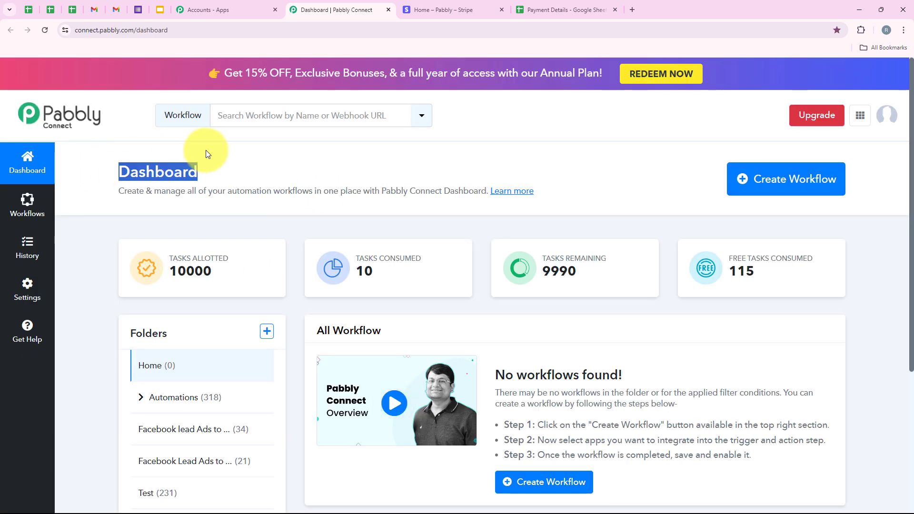
{"action": "left_click", "coordinate": [211, 166]}
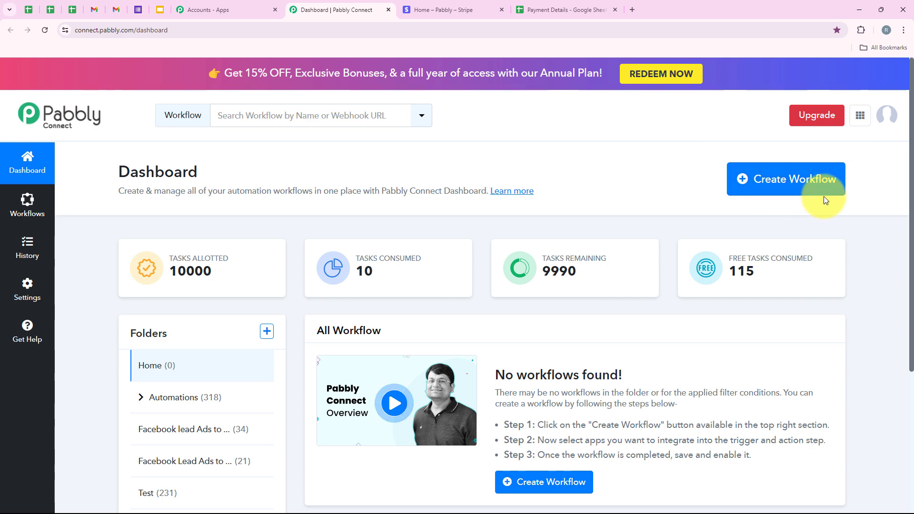
{"action": "left_click", "coordinate": [792, 185]}
{"action": "left_click", "coordinate": [421, 256]}
{"action": "left_click_drag", "start_coordinate": [407, 239], "coordinate": [309, 253]}
{"action": "left_click_drag", "start_coordinate": [368, 294], "coordinate": [312, 305]}
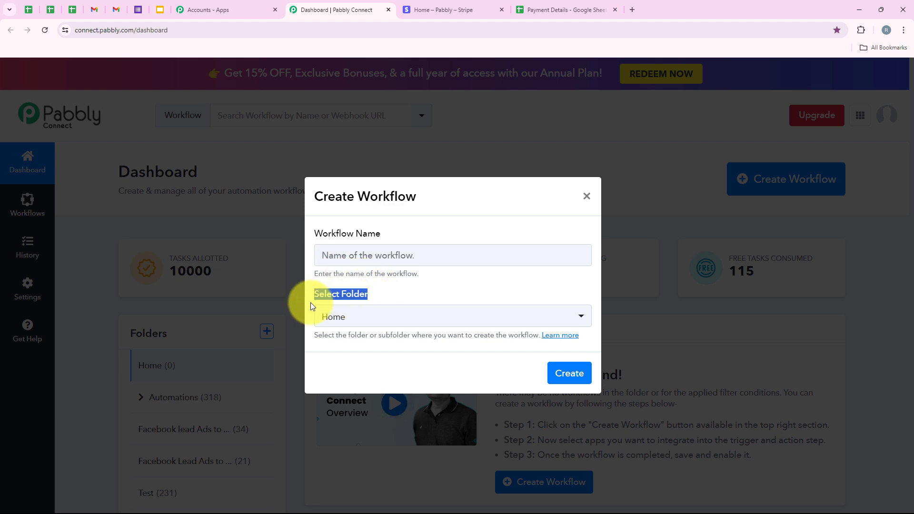
{"action": "left_click", "coordinate": [346, 317]}
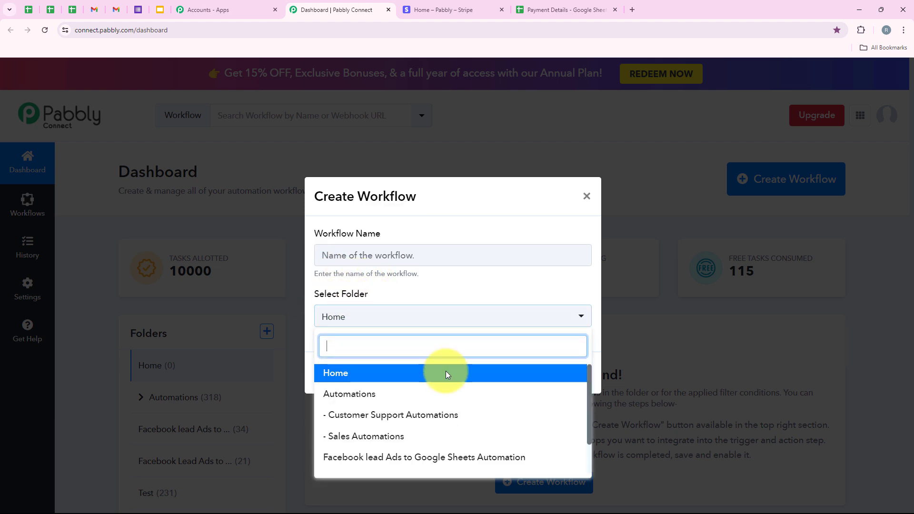
{"action": "left_click", "coordinate": [471, 401]}
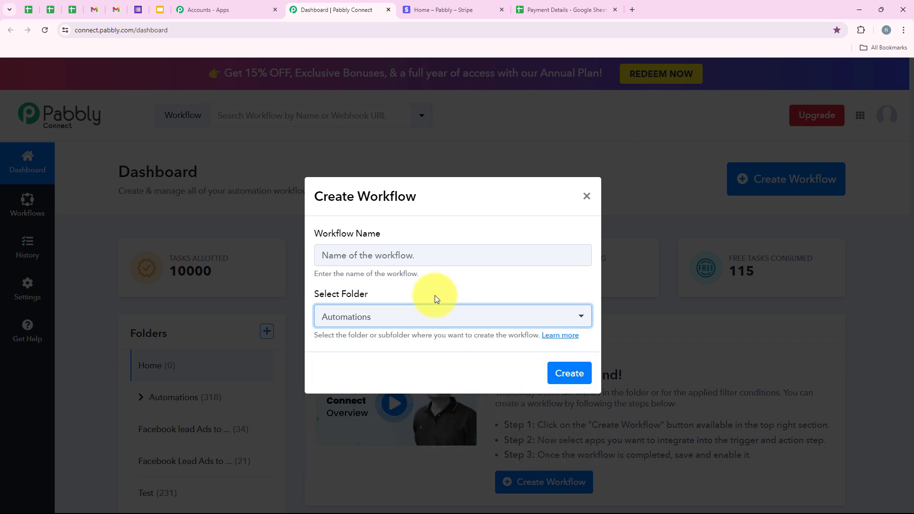
{"action": "left_click", "coordinate": [365, 259]}
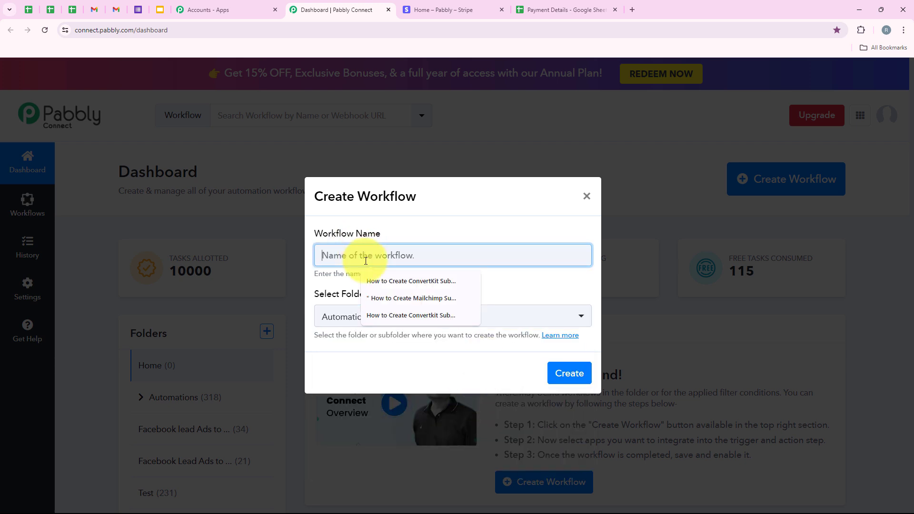
{"action": "type", "text": "How to Add Stripe Payment Details in Google Sheets"}
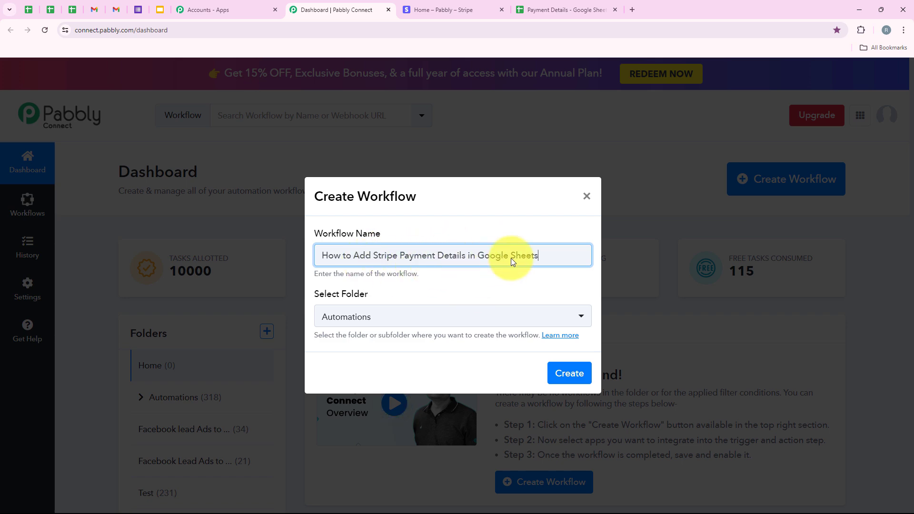
{"action": "left_click", "coordinate": [577, 377]}
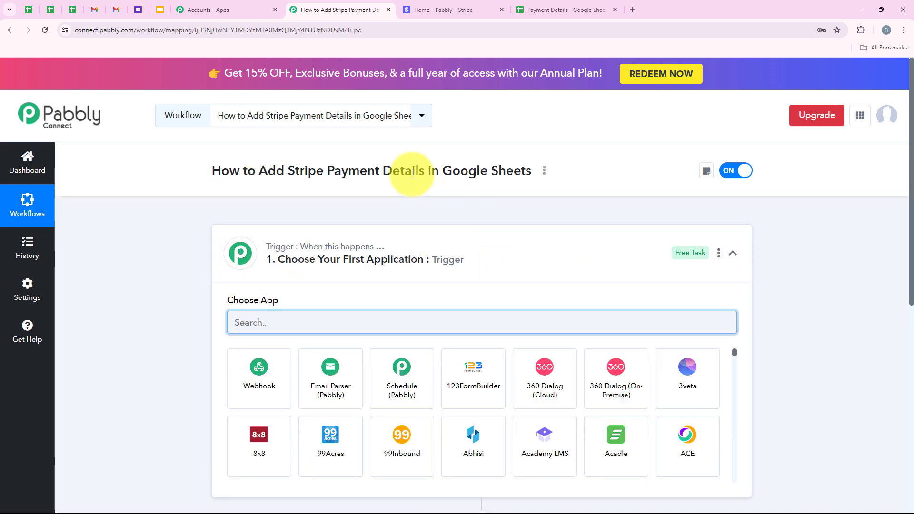
- Search for and choose Stripe as the trigger application
{"action": "left_click", "coordinate": [446, 258]}
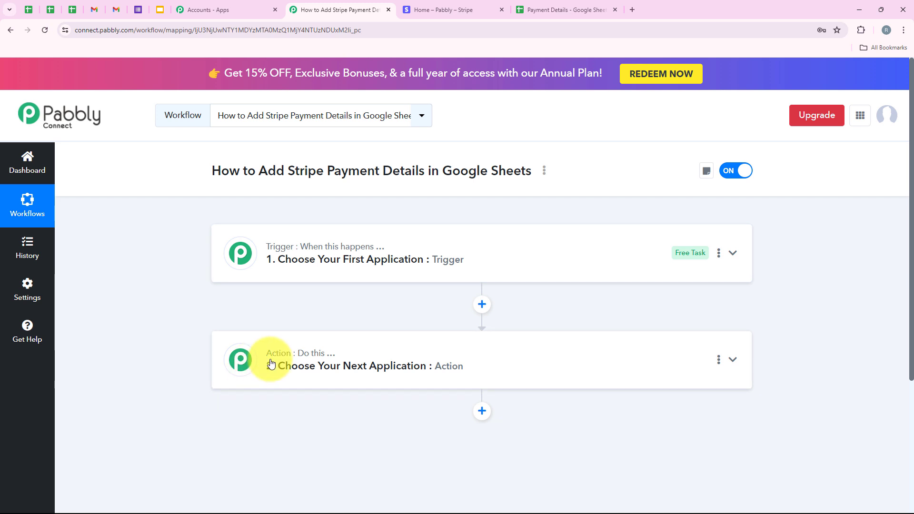
{"action": "mouse_move", "coordinate": [310, 363]}
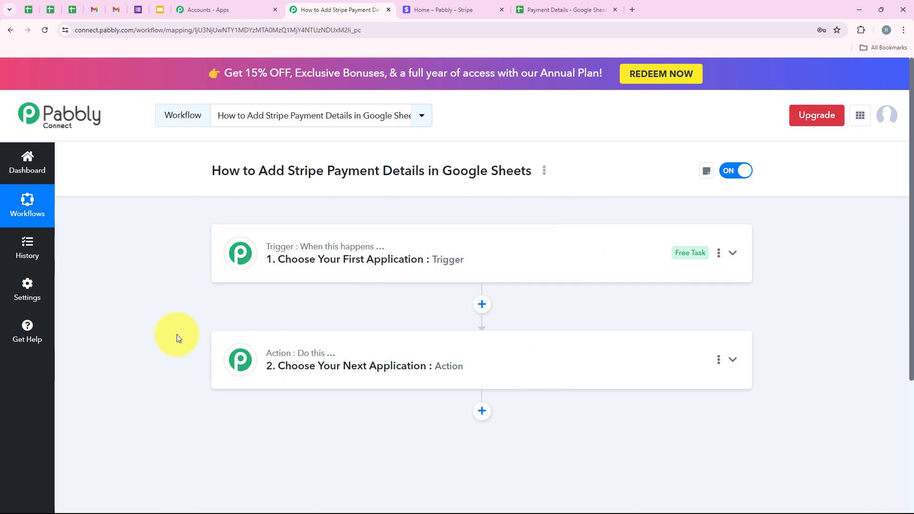
{"action": "left_click", "coordinate": [292, 271]}
{"action": "left_click", "coordinate": [278, 320]}
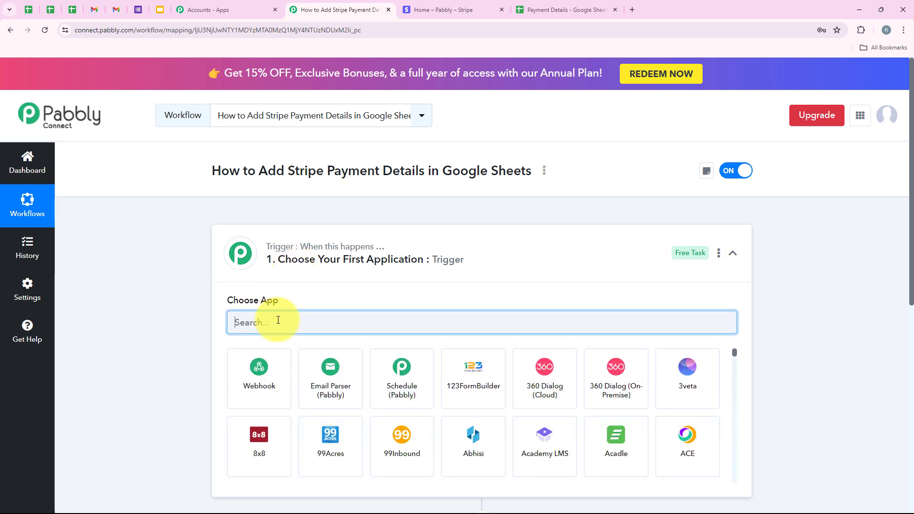
{"action": "type", "text": "Stripe"}
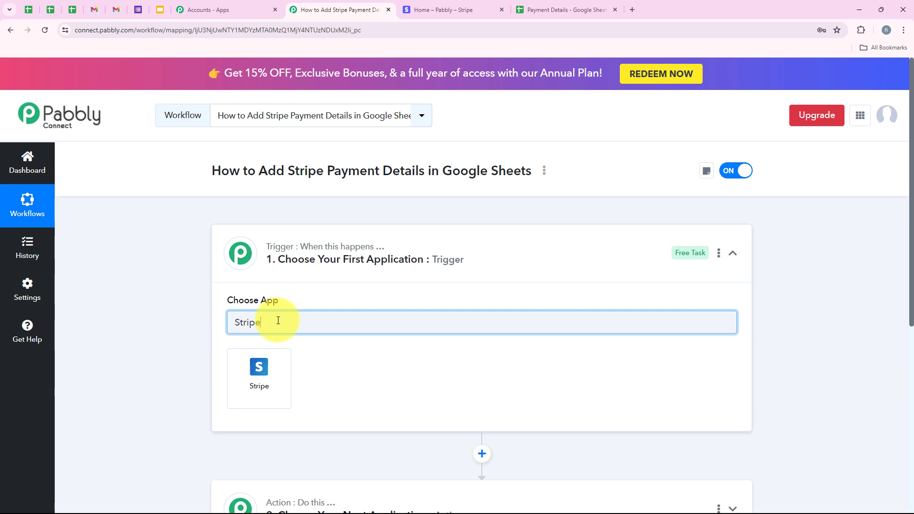
{"action": "left_click_drag", "start_coordinate": [278, 319], "coordinate": [201, 337]}
{"action": "left_click", "coordinate": [186, 339]}
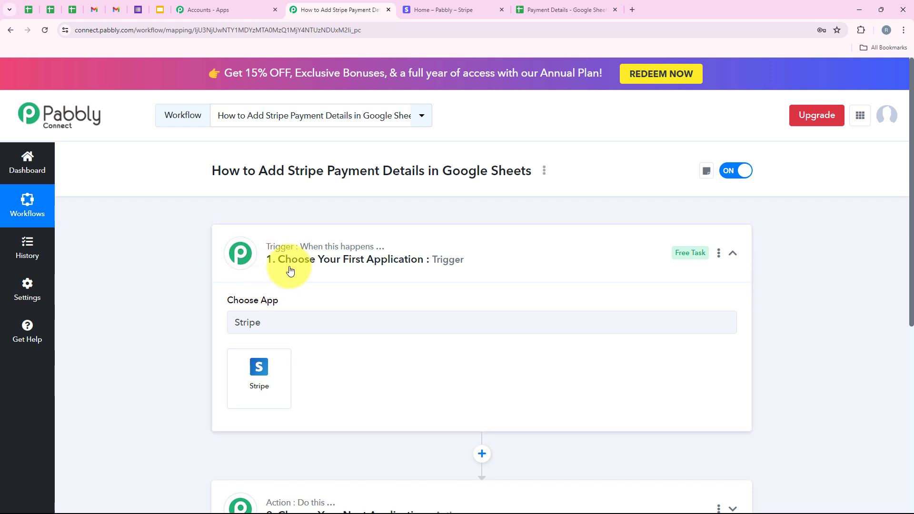
{"action": "left_click", "coordinate": [257, 367]}
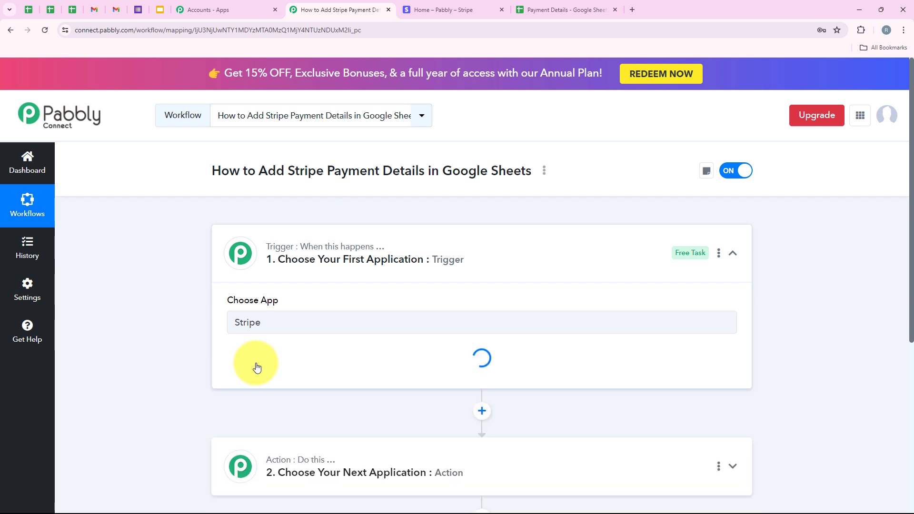
- Set the trigger event to New Charge and copy the generated webhook URL
{"action": "left_click", "coordinate": [297, 374]}
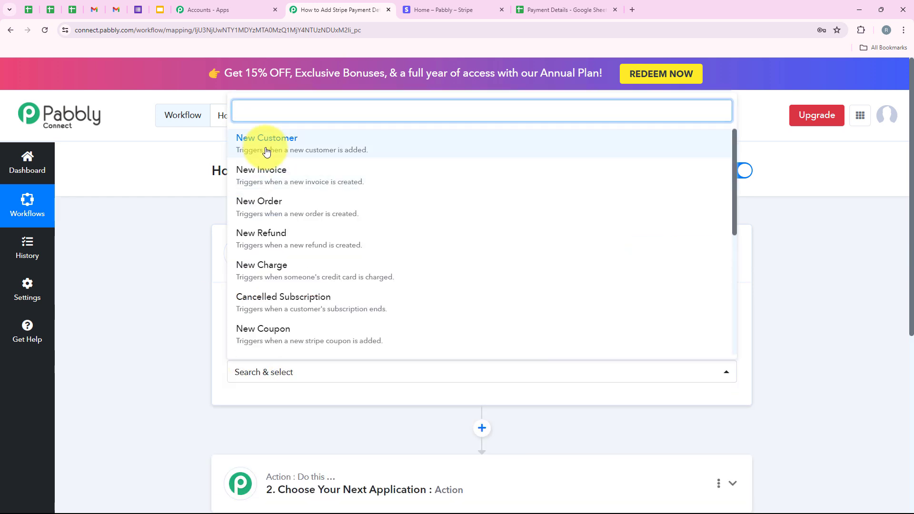
{"action": "left_click", "coordinate": [290, 279]}
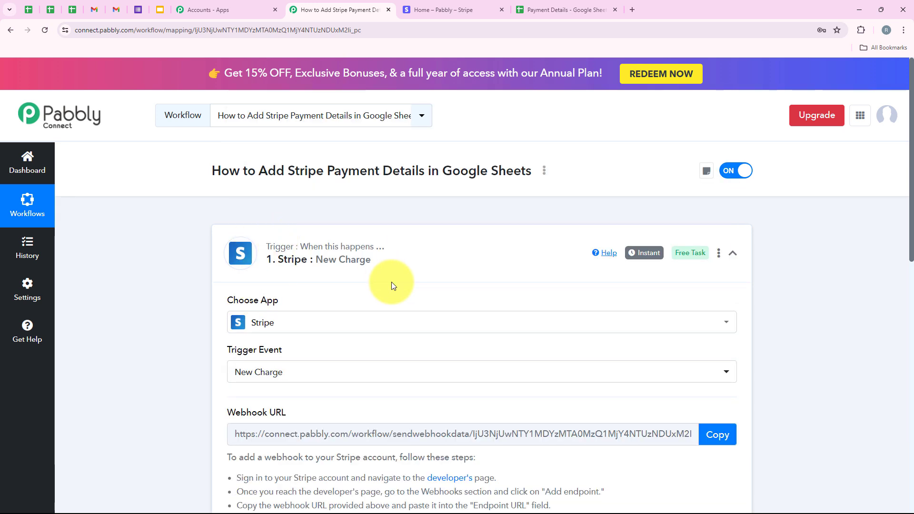
{"action": "scroll", "coordinate": [394, 281], "scroll_direction": "down", "scroll_amount": 4}
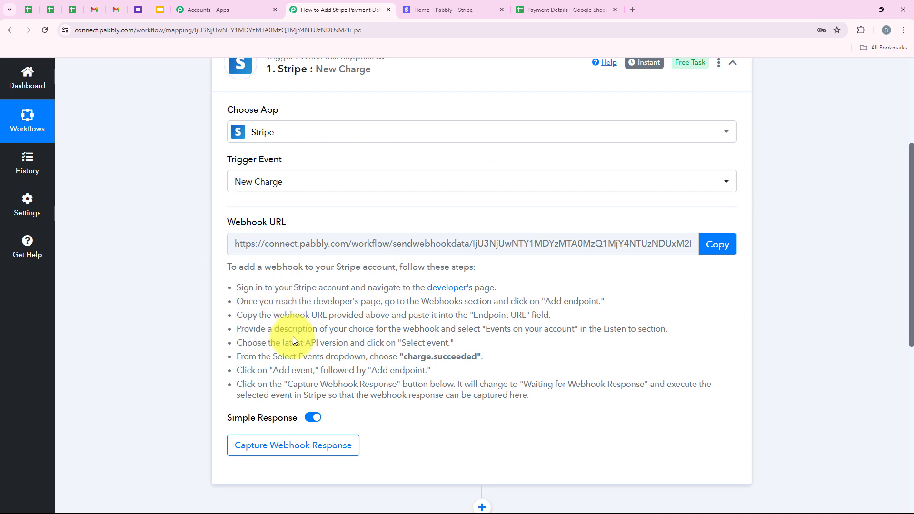
{"action": "scroll", "coordinate": [228, 324], "scroll_direction": "up", "scroll_amount": 2}
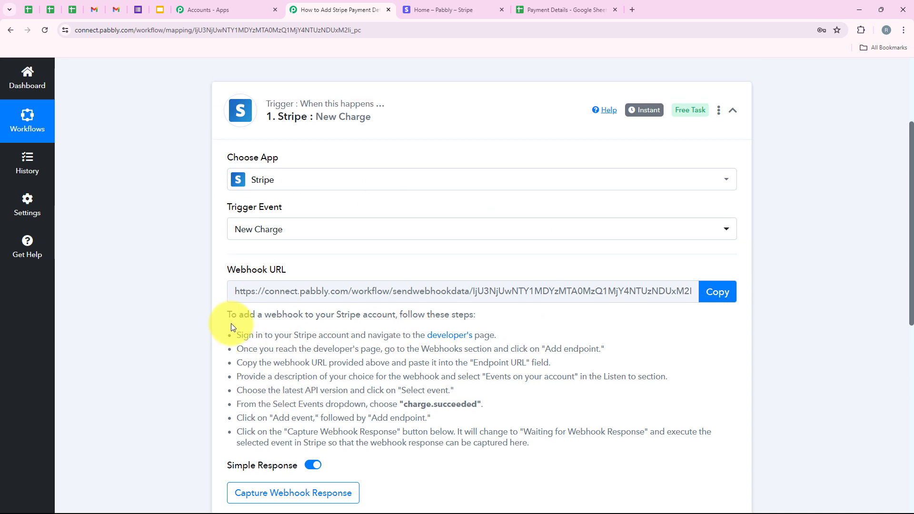
{"action": "scroll", "coordinate": [431, 304], "scroll_direction": "down", "scroll_amount": 1}
{"action": "scroll", "coordinate": [432, 308], "scroll_direction": "down", "scroll_amount": 1}
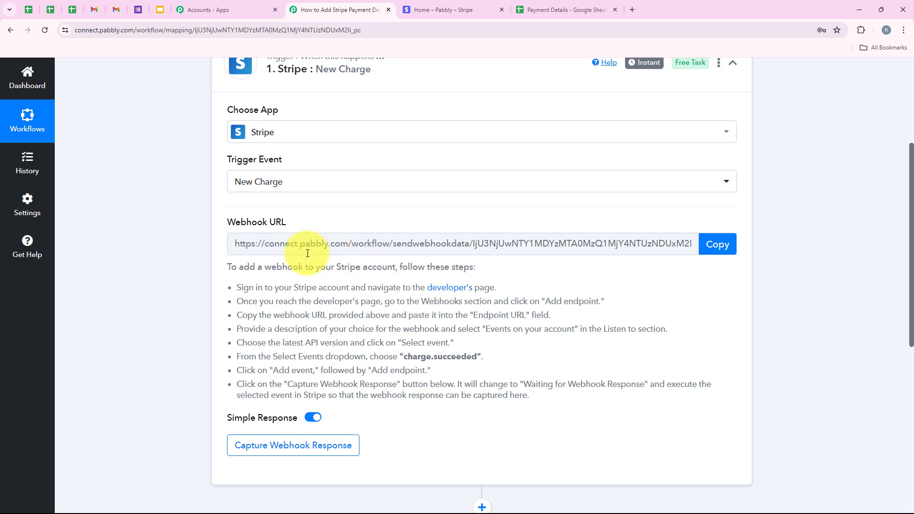
{"action": "left_click", "coordinate": [726, 257]}
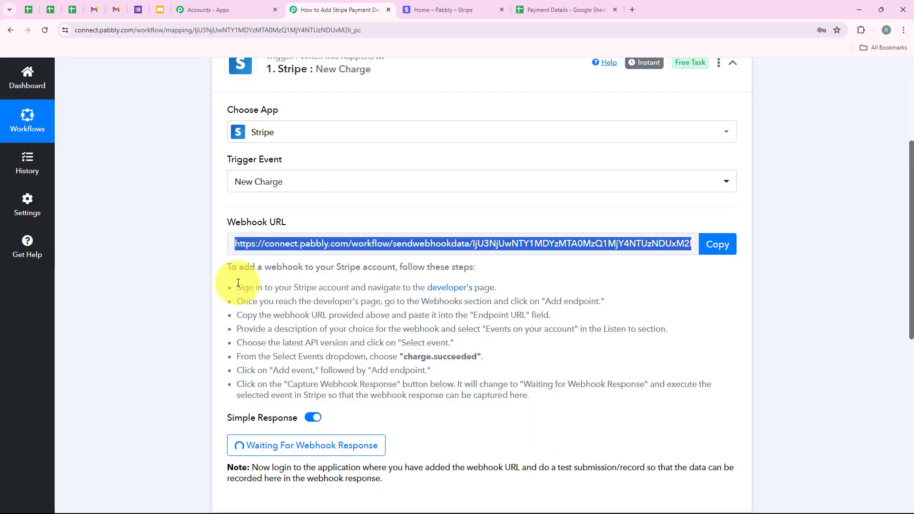
- Open the Stripe developer webhooks page and start adding a new endpoint
{"action": "left_click_drag", "start_coordinate": [237, 287], "coordinate": [531, 397]}
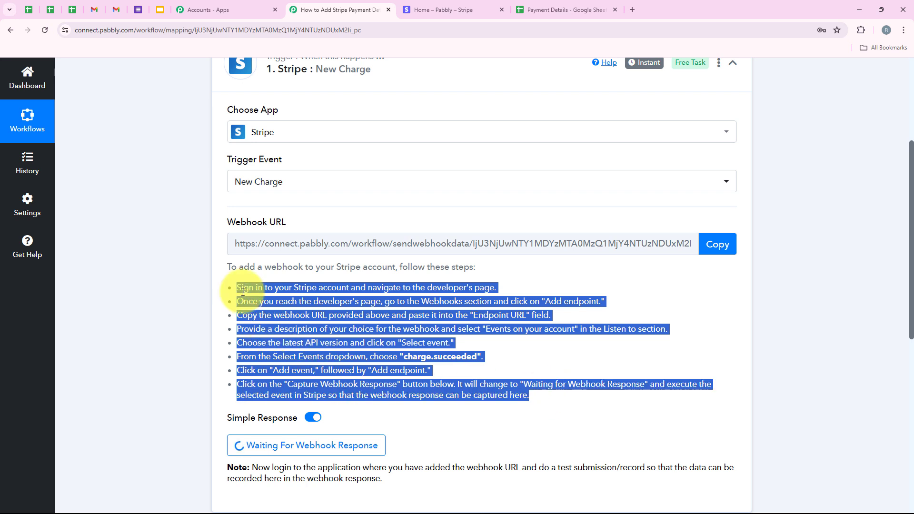
{"action": "left_click", "coordinate": [269, 291]}
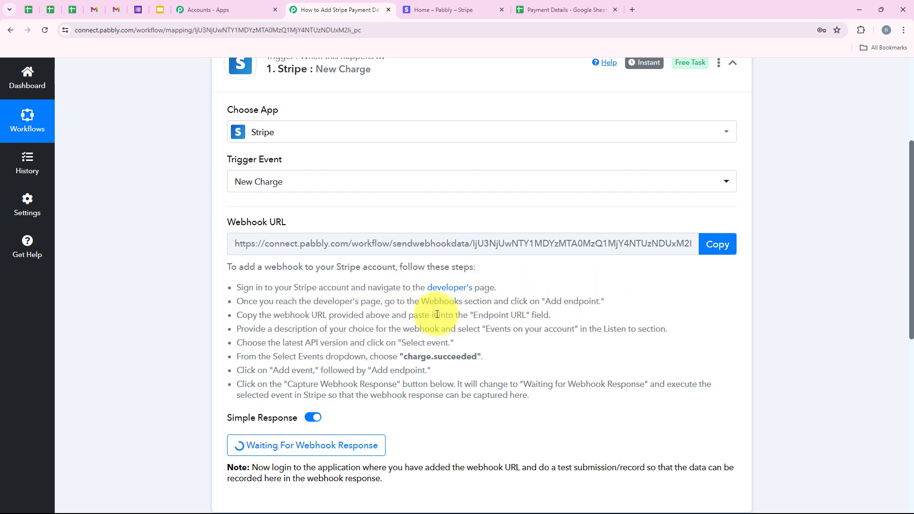
{"action": "left_click", "coordinate": [421, 9]}
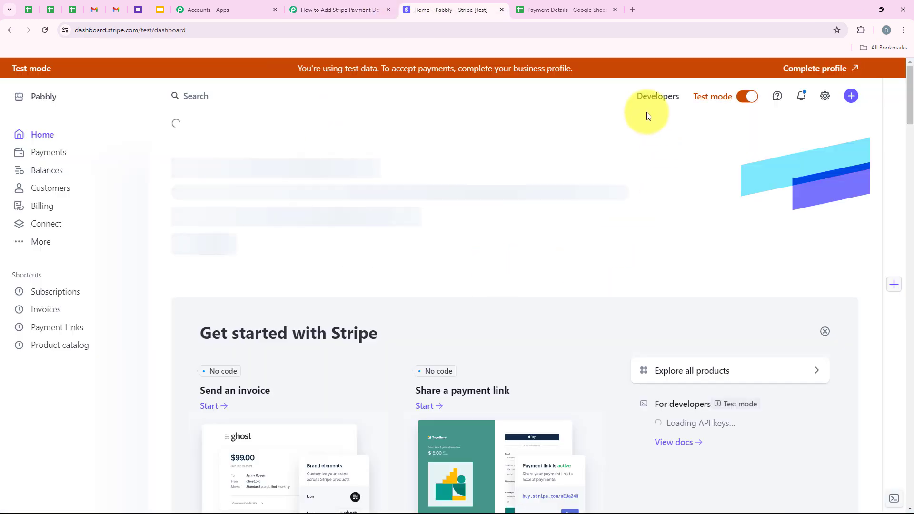
{"action": "left_click", "coordinate": [671, 97]}
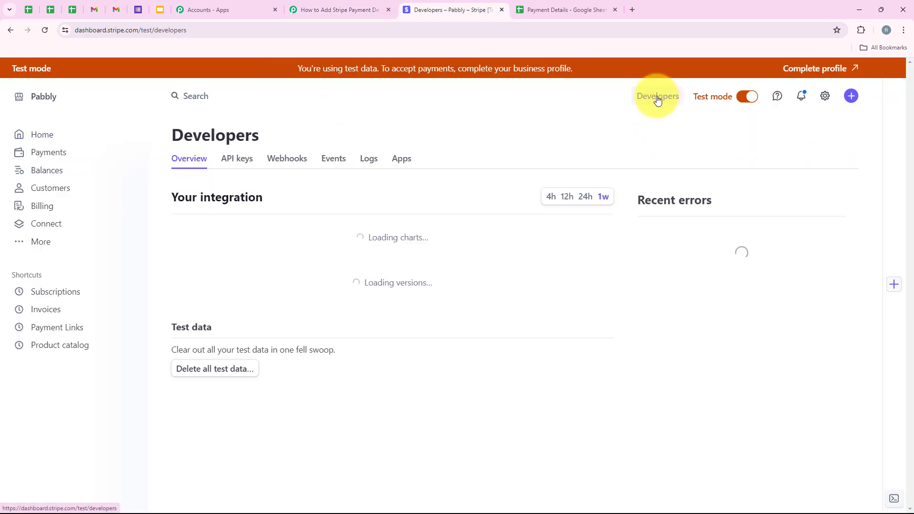
{"action": "left_click", "coordinate": [294, 168]}
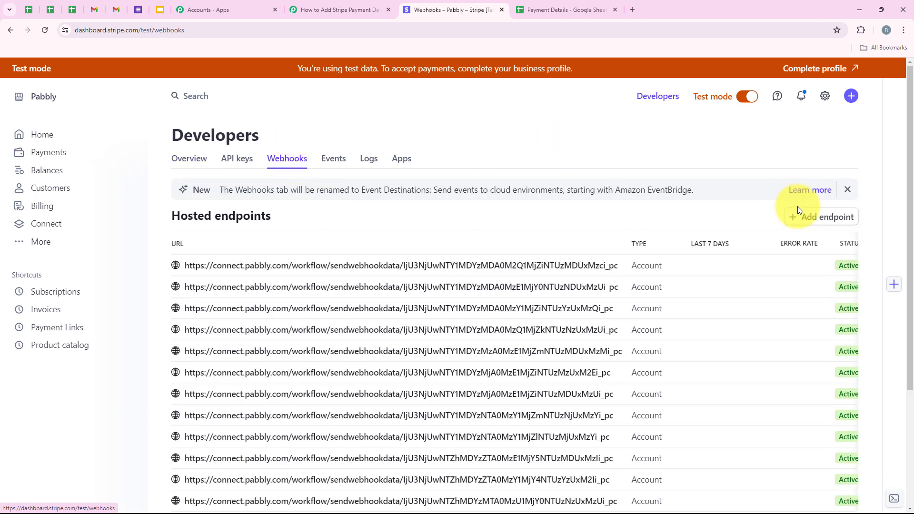
{"action": "left_click", "coordinate": [824, 217]}
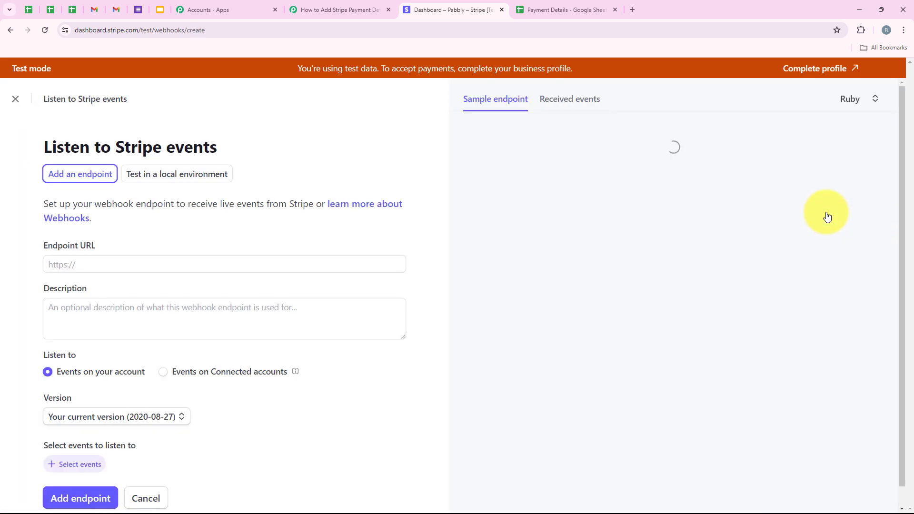
- Paste the copied Pabbly webhook URL into the endpoint URL field
{"action": "left_click", "coordinate": [104, 249]}
{"action": "right_click", "coordinate": [98, 270]}
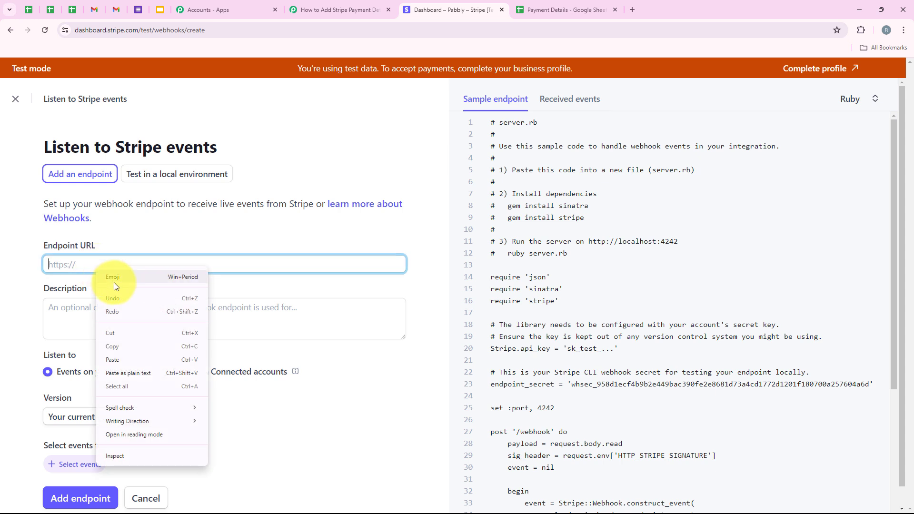
{"action": "left_click", "coordinate": [118, 361]}
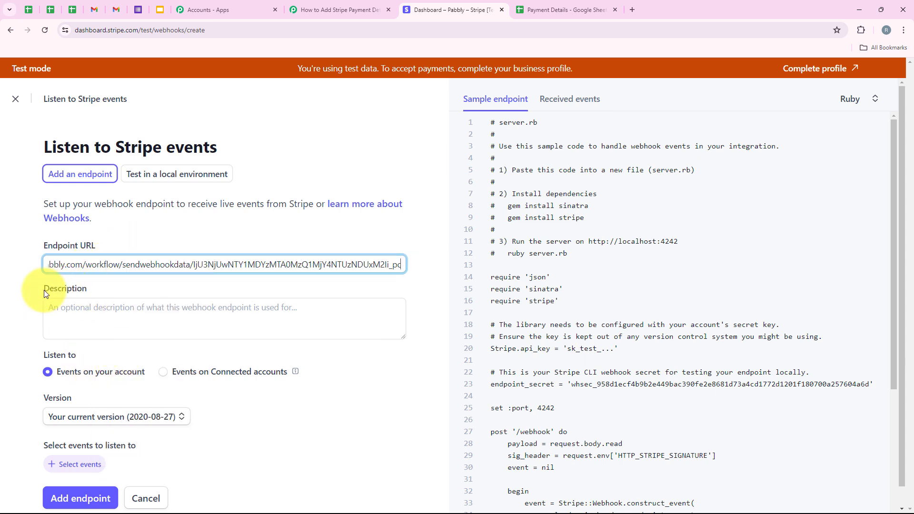
{"action": "left_click_drag", "start_coordinate": [44, 290], "coordinate": [53, 290]}
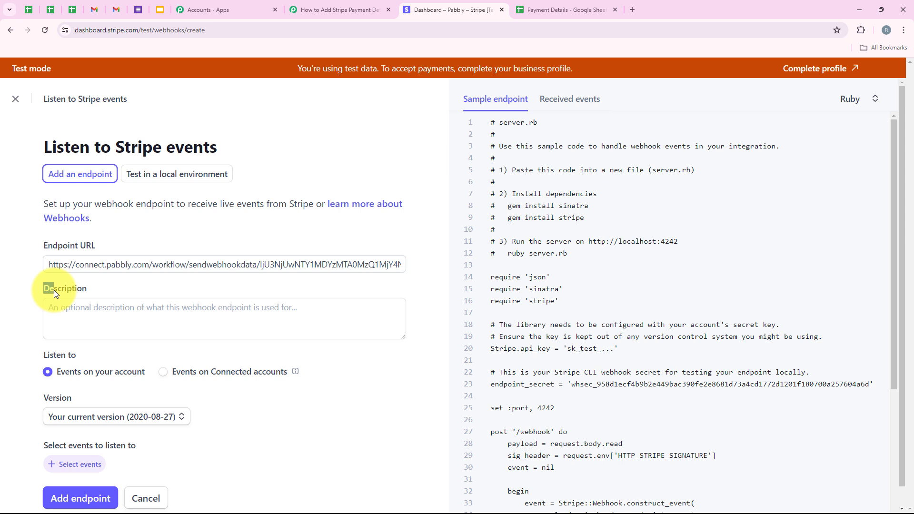
{"action": "left_click", "coordinate": [132, 295]}
- Set the endpoint's version to Latest API version (2024-06-20)
{"action": "scroll", "coordinate": [132, 295], "scroll_direction": "down", "scroll_amount": 1}
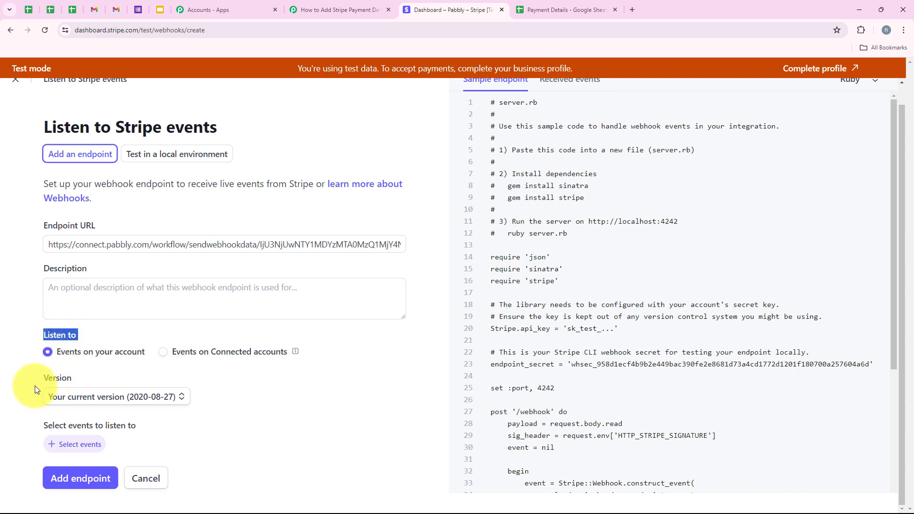
{"action": "left_click", "coordinate": [100, 399]}
{"action": "left_click", "coordinate": [79, 421]}
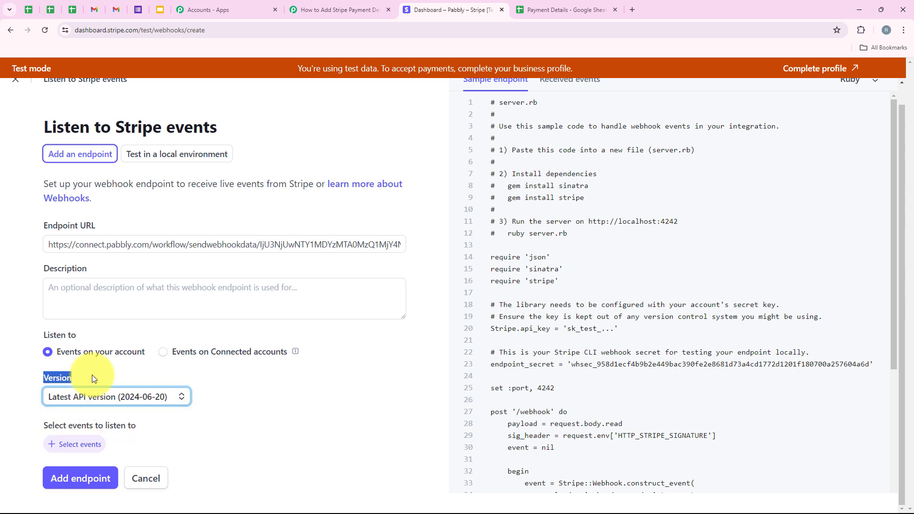
- Open the event selection for the new endpoint
{"action": "left_click_drag", "start_coordinate": [38, 428], "coordinate": [140, 431]}
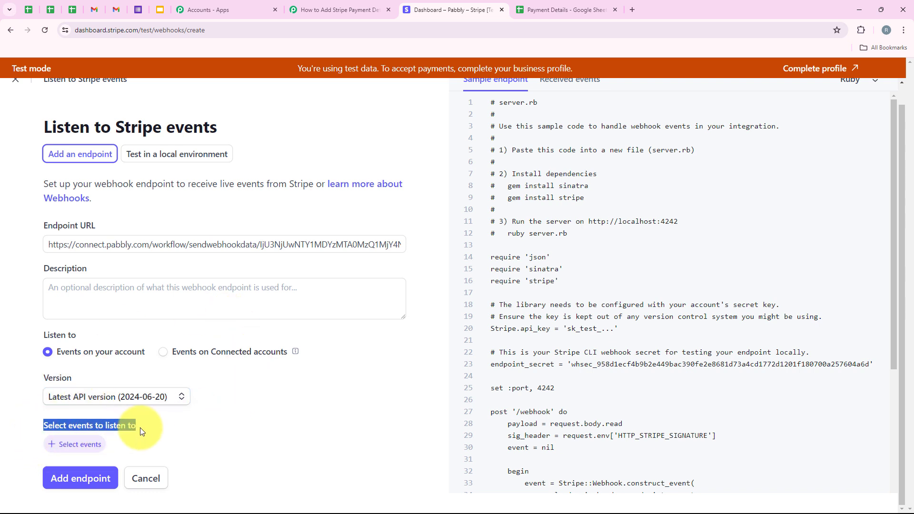
{"action": "left_click", "coordinate": [84, 450]}
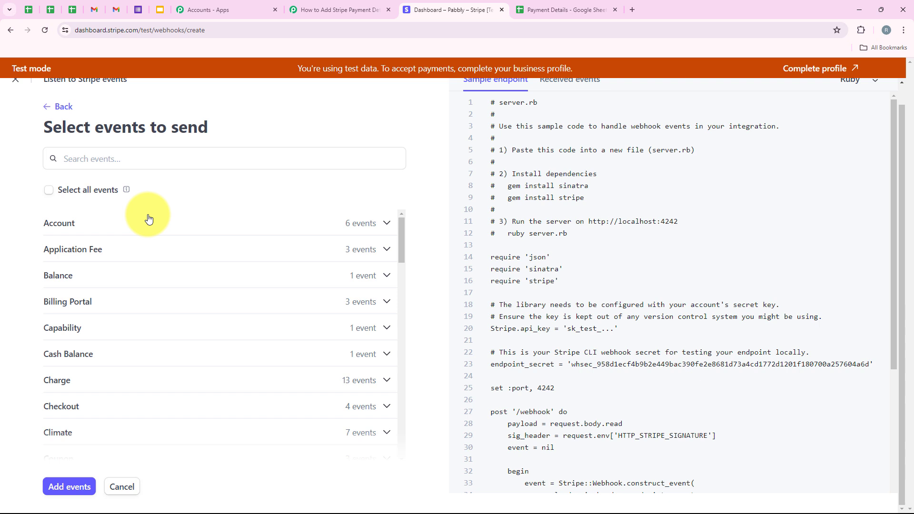
{"action": "left_click", "coordinate": [340, 10]}
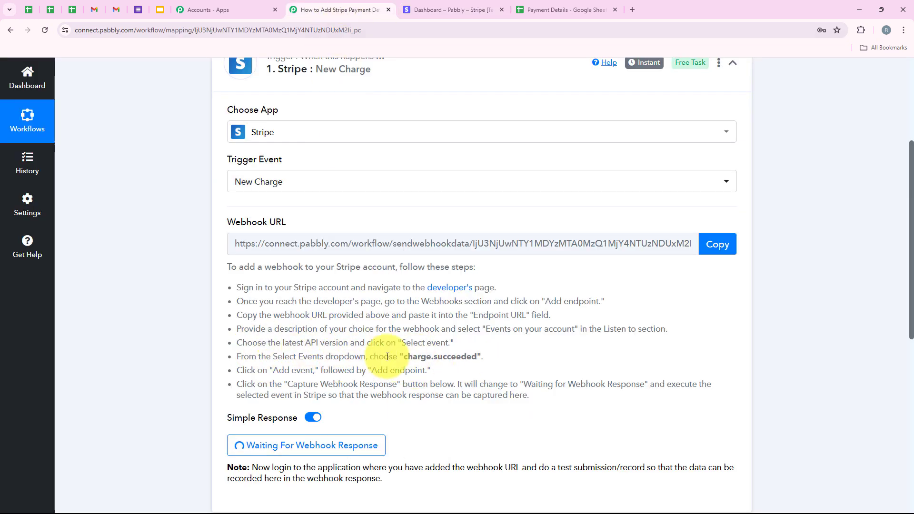
{"action": "left_click", "coordinate": [436, 8]}
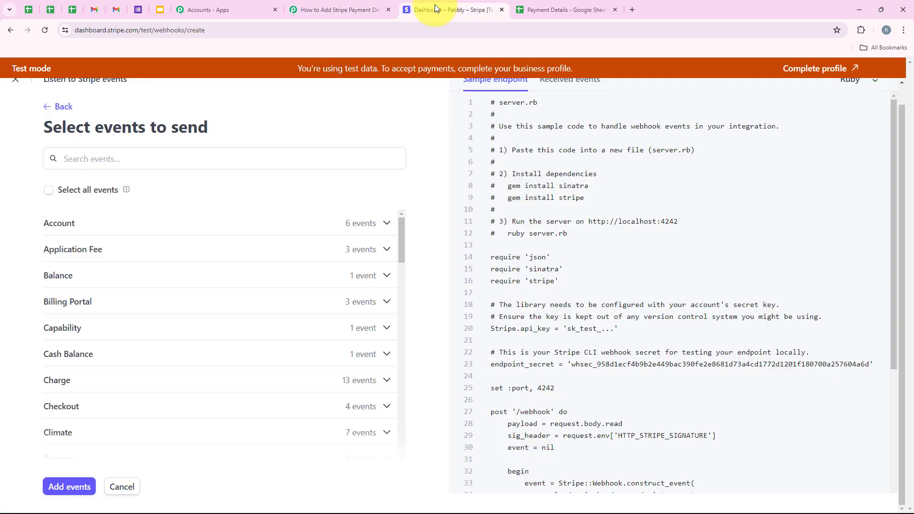
- Search for and select the charge.succeeded event, add it, and save the endpoint
{"action": "left_click", "coordinate": [145, 154]}
{"action": "type", "text": "char"}
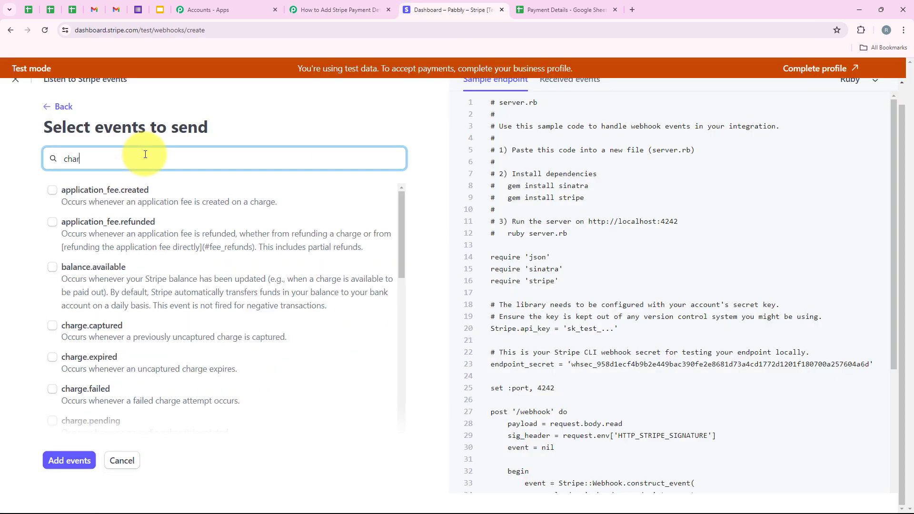
{"action": "type", "text": "ge su"}
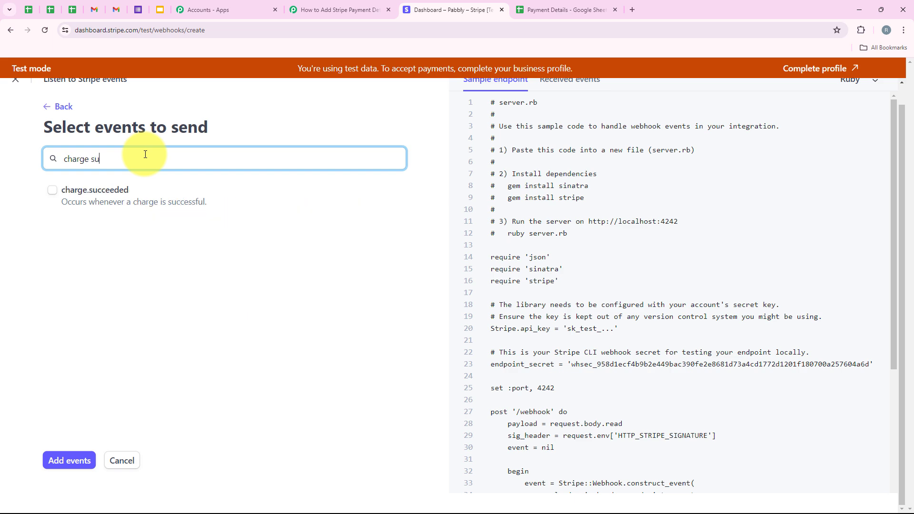
{"action": "left_click", "coordinate": [52, 189]}
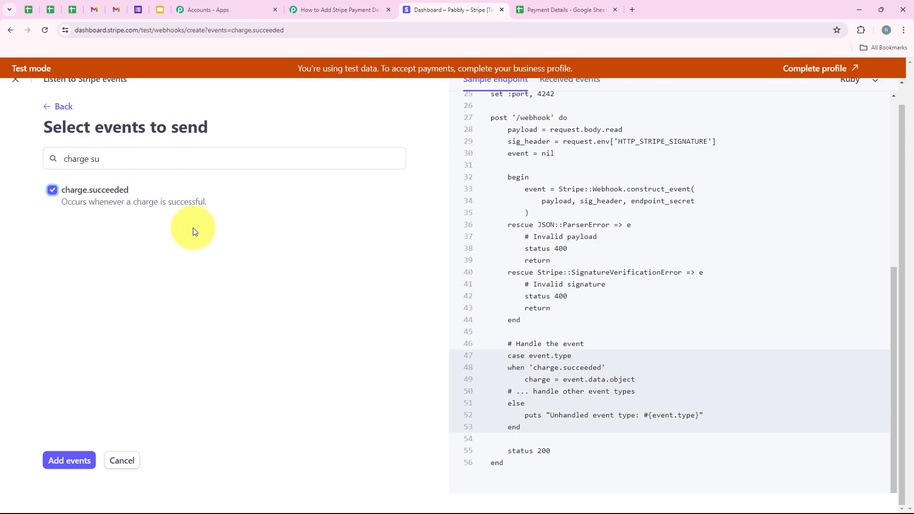
{"action": "left_click", "coordinate": [70, 467]}
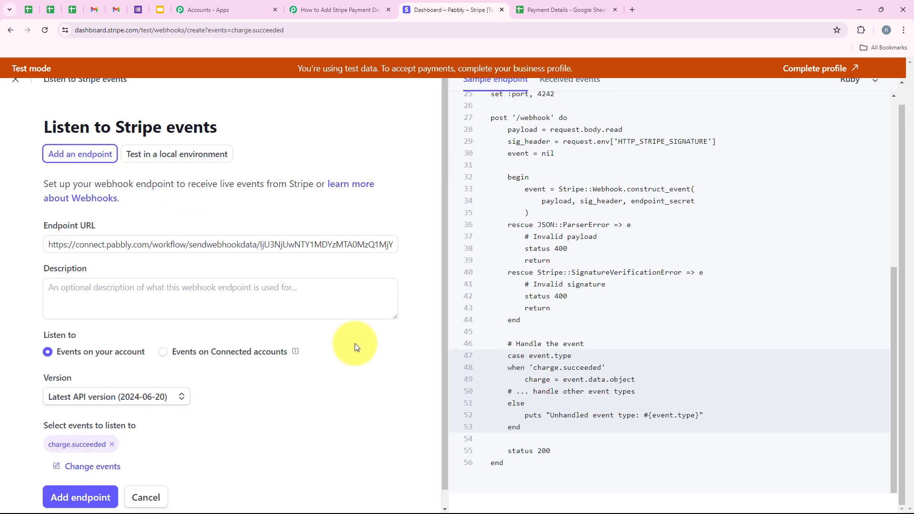
{"action": "left_click", "coordinate": [76, 495]}
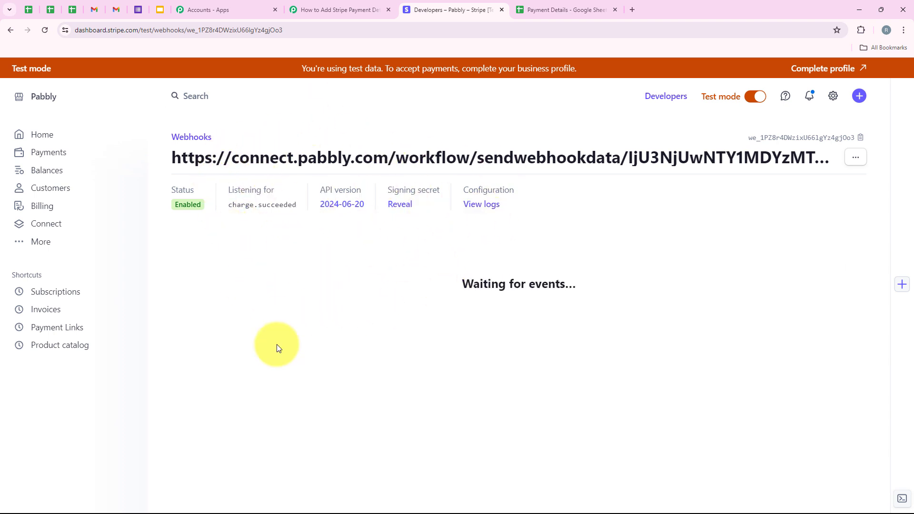
- Review the Pabbly trigger step's webhook instructions and response status
{"action": "left_click", "coordinate": [347, 15]}
{"action": "scroll", "coordinate": [254, 238], "scroll_direction": "up", "scroll_amount": 3}
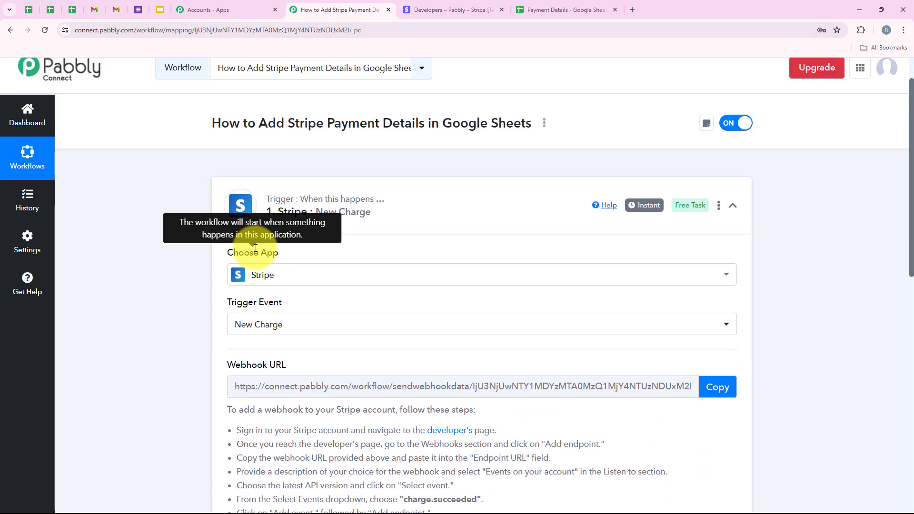
{"action": "scroll", "coordinate": [256, 248], "scroll_direction": "down", "scroll_amount": 5}
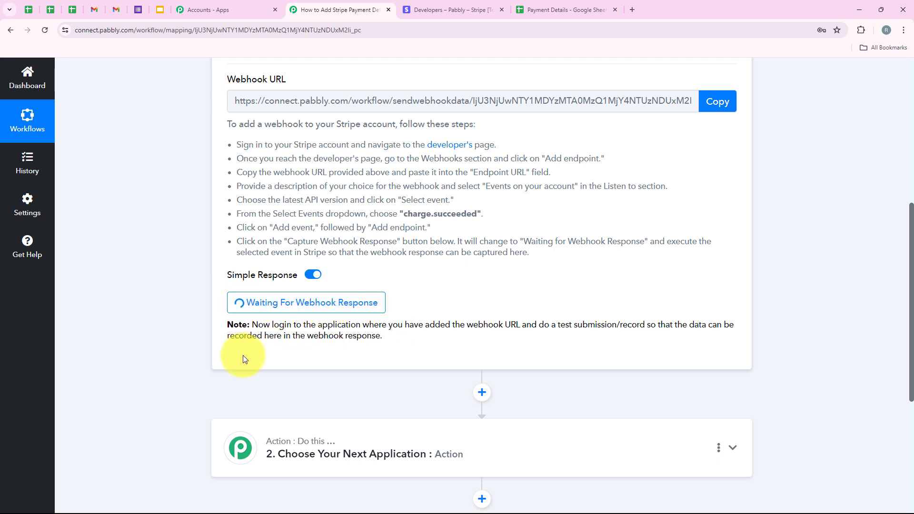
{"action": "left_click_drag", "start_coordinate": [537, 325], "coordinate": [645, 325]}
{"action": "left_click", "coordinate": [591, 280]}
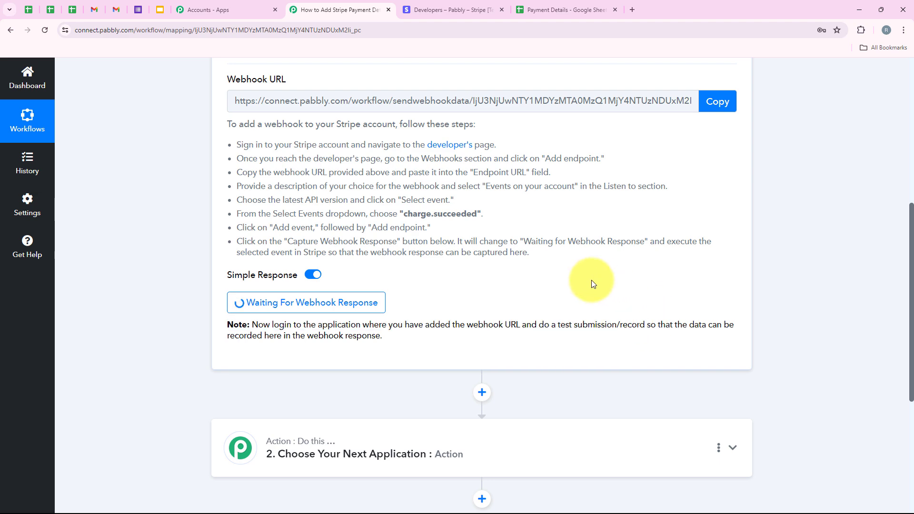
{"action": "scroll", "coordinate": [408, 321], "scroll_direction": "up", "scroll_amount": 5}
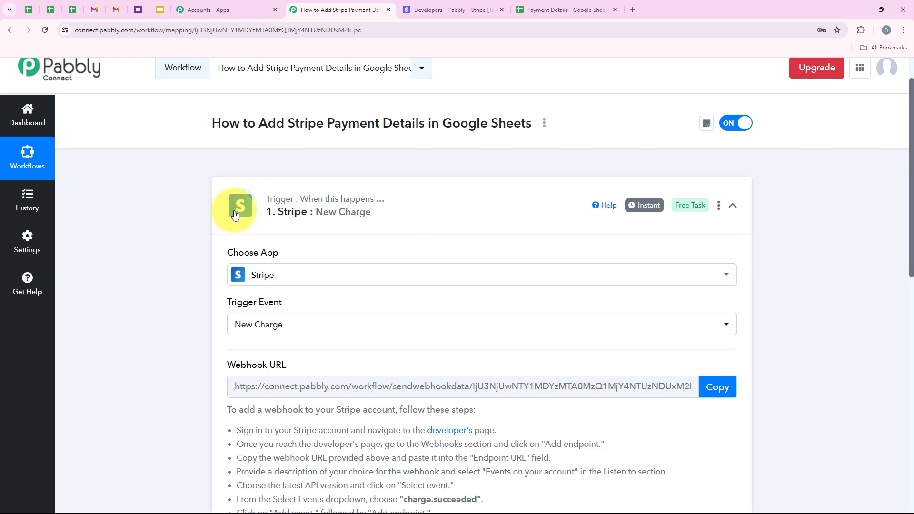
- Open the Automation & AI Course Rs 999 payment link in Stripe and copy its URL
{"action": "left_click", "coordinate": [456, 10]}
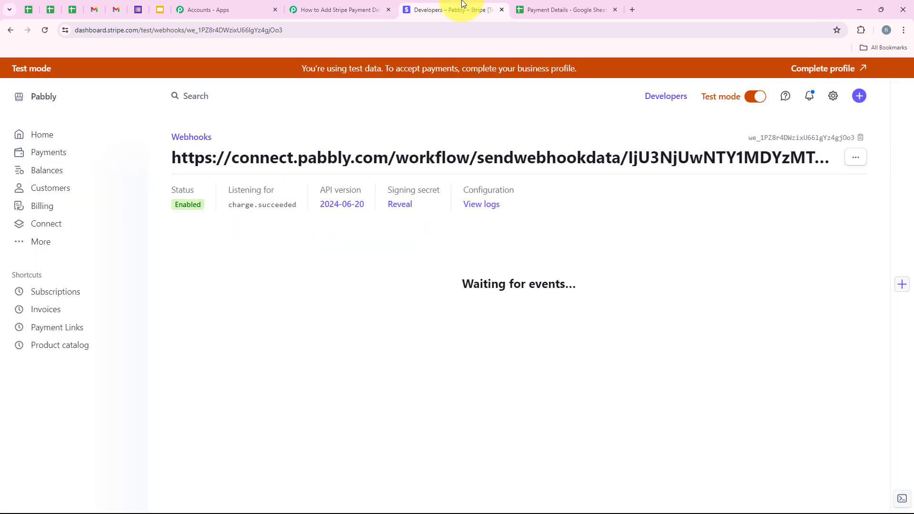
{"action": "left_click", "coordinate": [78, 328]}
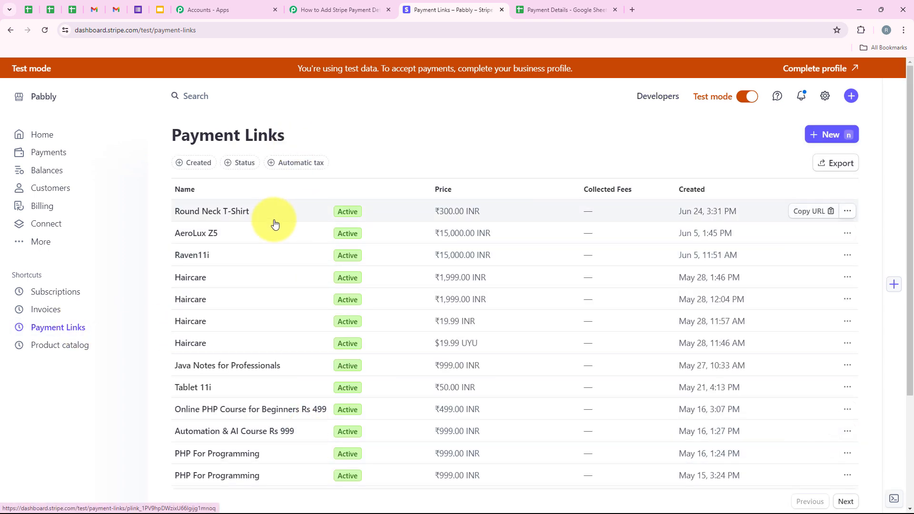
{"action": "scroll", "coordinate": [238, 238], "scroll_direction": "down", "scroll_amount": 3}
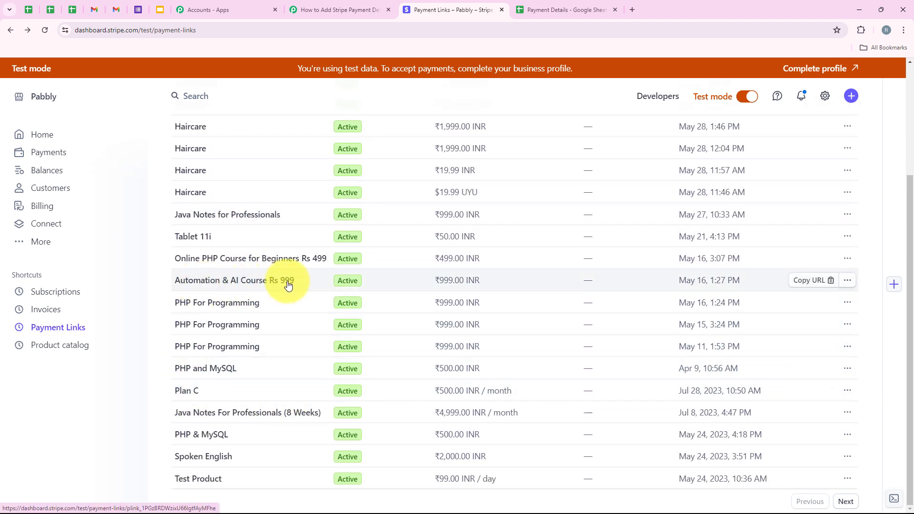
{"action": "left_click", "coordinate": [319, 282]}
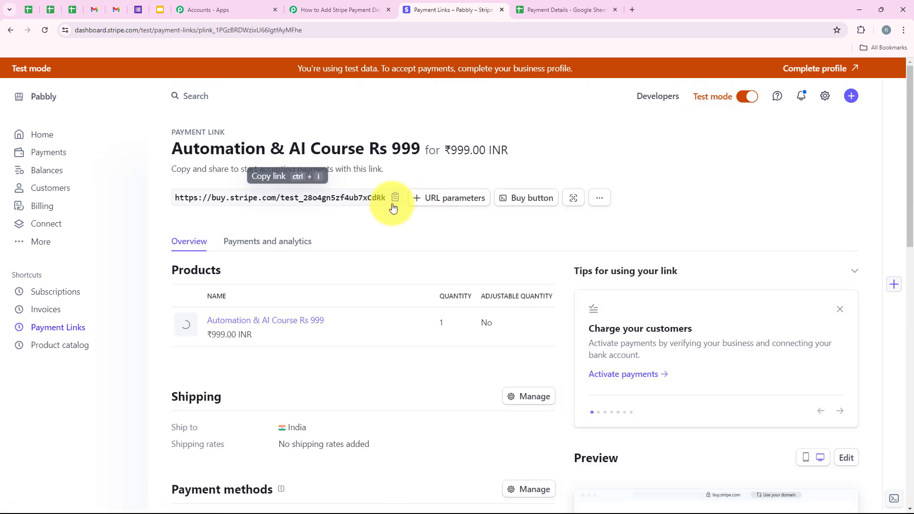
{"action": "left_click", "coordinate": [395, 197]}
- Open the copied payment link in a new browser tab
{"action": "left_click", "coordinate": [632, 9]}
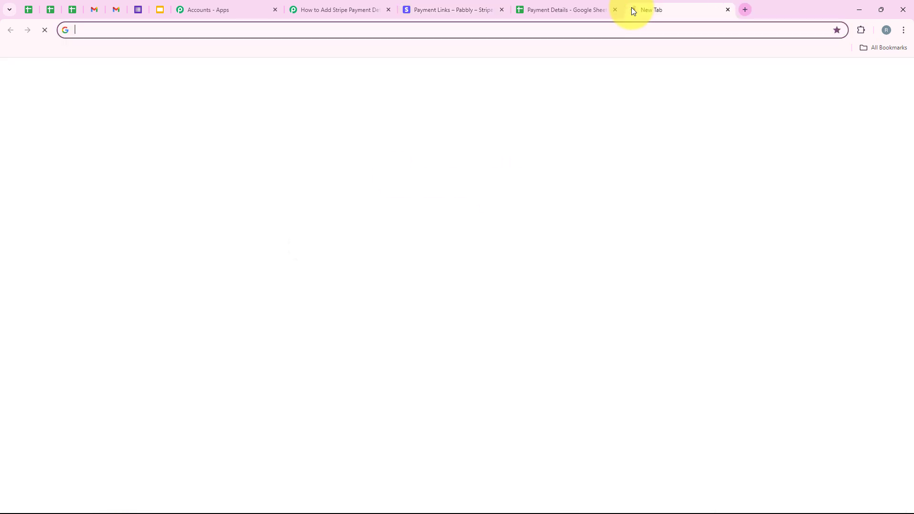
{"action": "key", "text": "ctrl+v"}
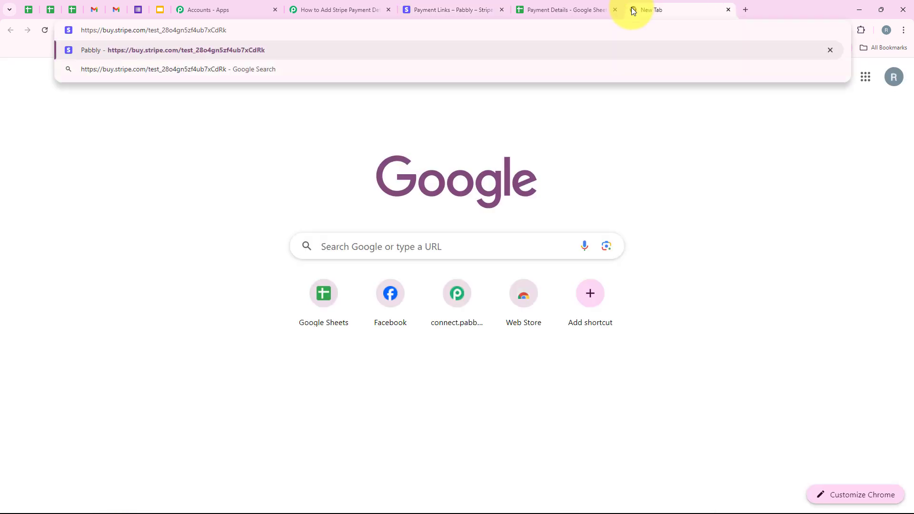
{"action": "key", "text": "Return"}
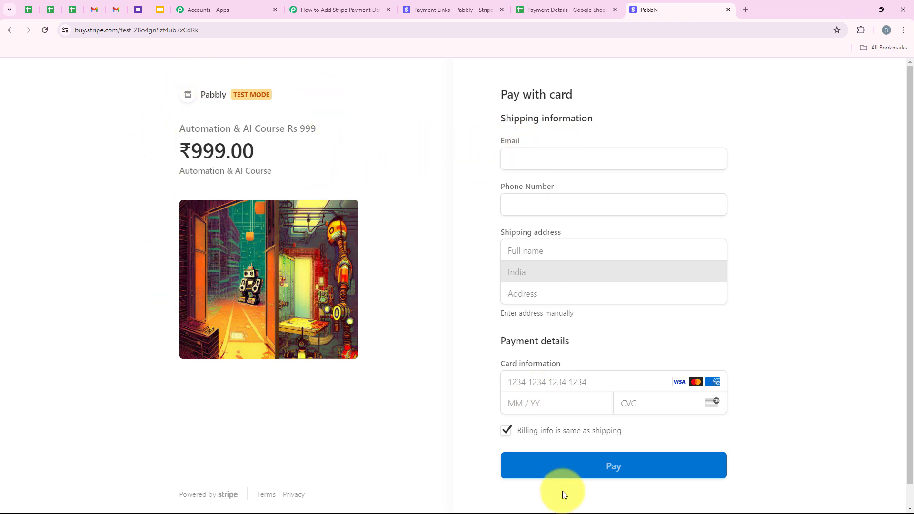
- Fill in the checkout's email with a saved address and enter the customer's phone number
{"action": "left_click", "coordinate": [522, 162]}
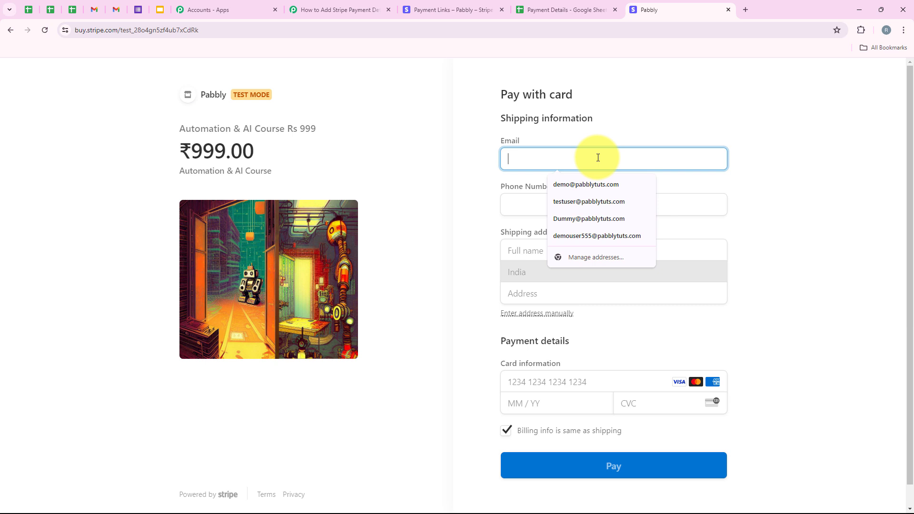
{"action": "left_click", "coordinate": [584, 187]}
{"action": "left_click_drag", "start_coordinate": [482, 184], "coordinate": [574, 192]}
{"action": "left_click", "coordinate": [573, 200]}
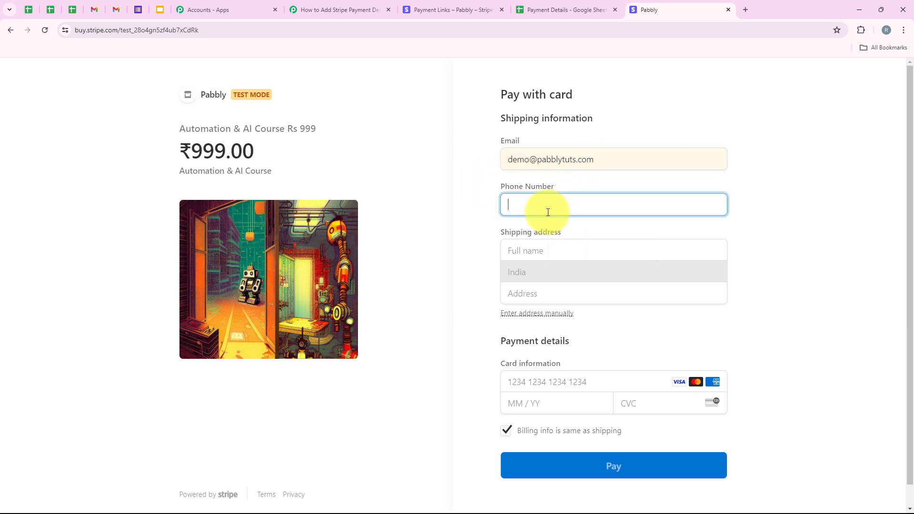
{"action": "type", "text": "99999999999999999"}
- Autofill the shipping name and address from a saved entry
{"action": "left_click", "coordinate": [535, 251]}
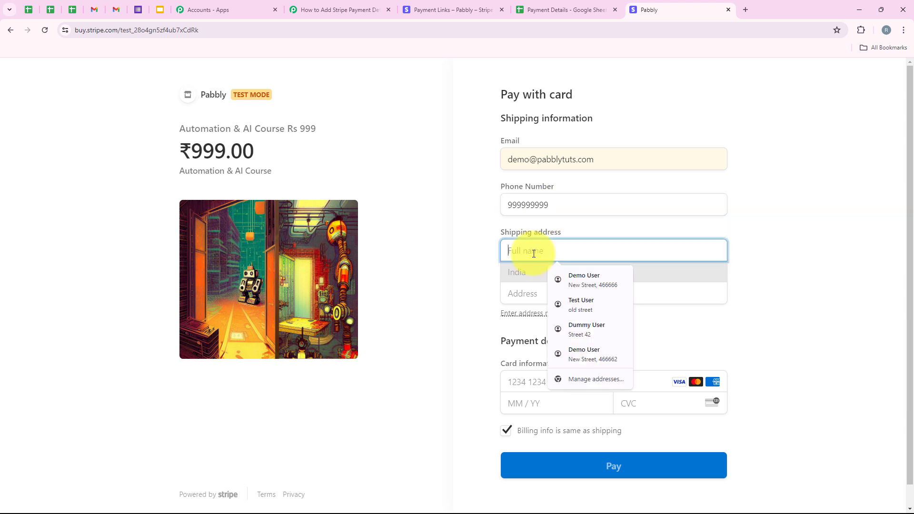
{"action": "left_click", "coordinate": [579, 274]}
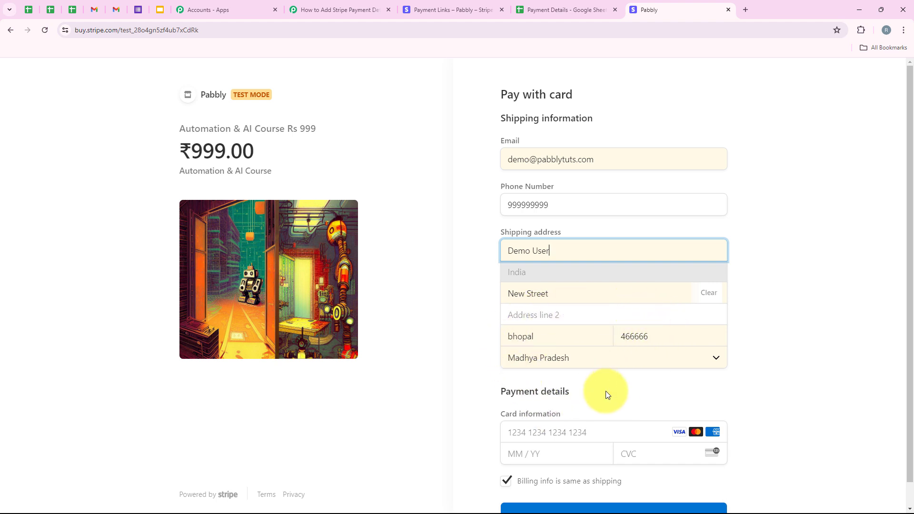
- Fill in the card details from a saved test card with its CVC and submit the payment
{"action": "scroll", "coordinate": [606, 392], "scroll_direction": "down", "scroll_amount": 1}
{"action": "left_click", "coordinate": [602, 405]}
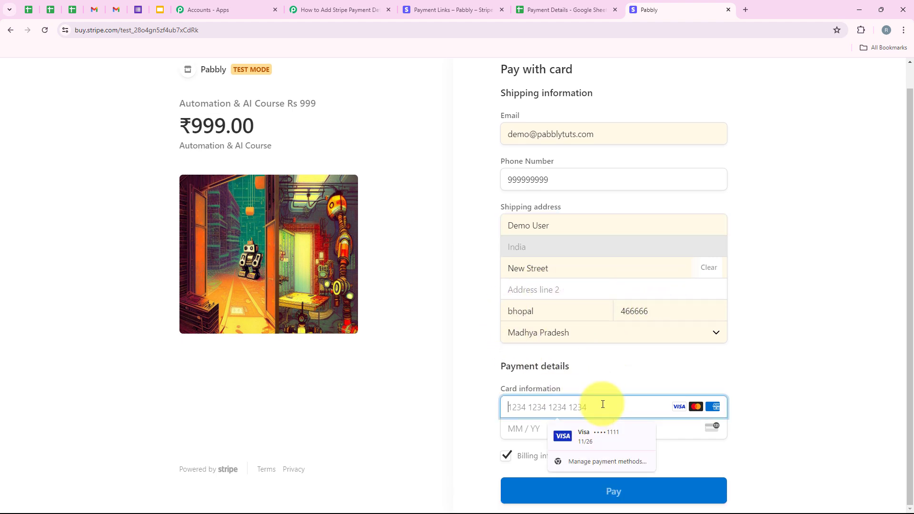
{"action": "left_click", "coordinate": [598, 439]}
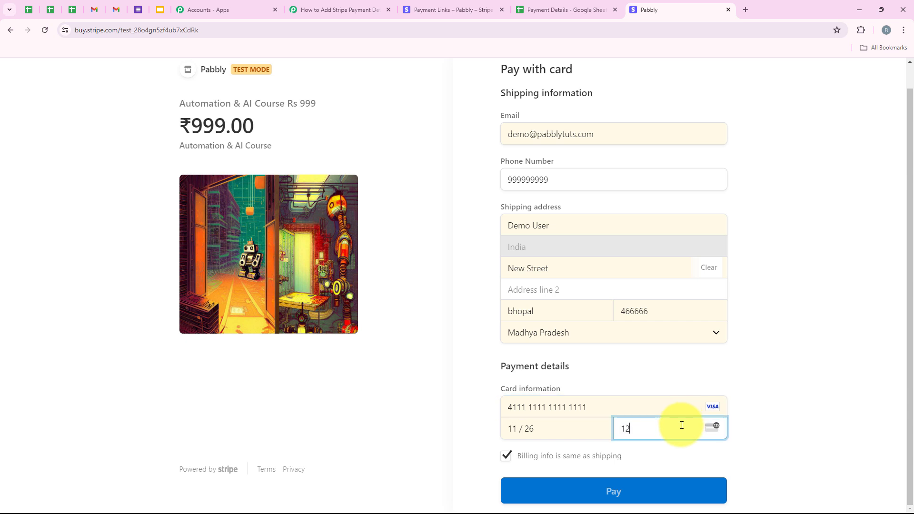
{"action": "scroll", "coordinate": [614, 151], "scroll_direction": "up", "scroll_amount": 1}
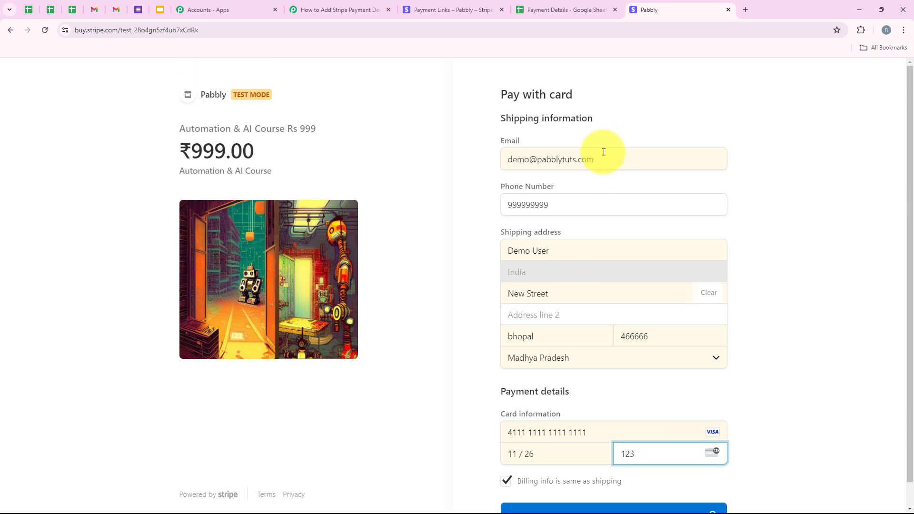
{"action": "scroll", "coordinate": [600, 191], "scroll_direction": "down", "scroll_amount": 1}
{"action": "left_click", "coordinate": [586, 498]}
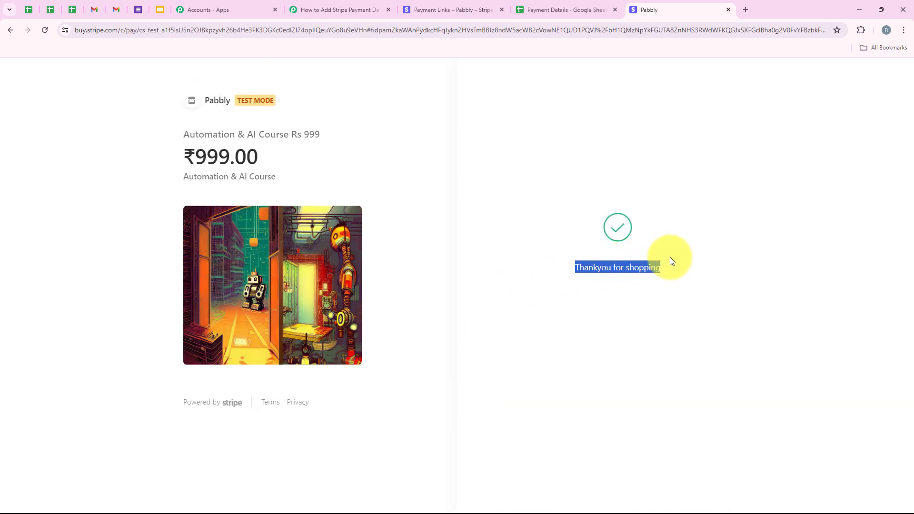
- Review the captured charge response's shipping name and address fields in the Stripe trigger
{"action": "left_click", "coordinate": [610, 269]}
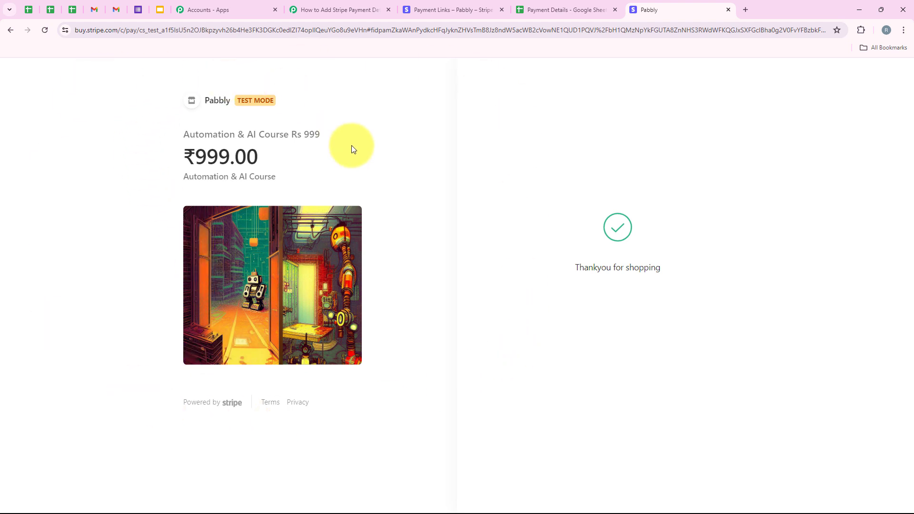
{"action": "left_click", "coordinate": [314, 4]}
{"action": "scroll", "coordinate": [335, 195], "scroll_direction": "down", "scroll_amount": 8}
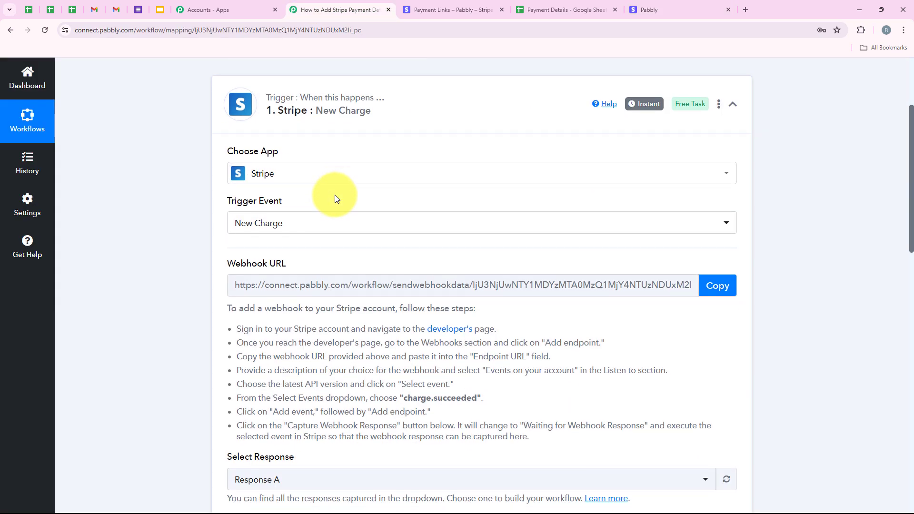
{"action": "scroll", "coordinate": [405, 198], "scroll_direction": "down", "scroll_amount": 1}
{"action": "scroll", "coordinate": [443, 236], "scroll_direction": "down", "scroll_amount": 6}
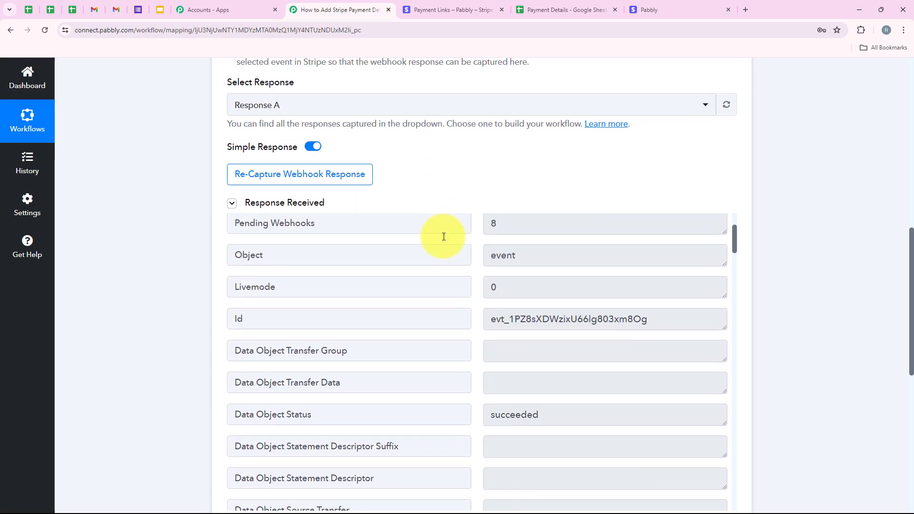
{"action": "scroll", "coordinate": [538, 174], "scroll_direction": "down", "scroll_amount": 2}
{"action": "scroll", "coordinate": [542, 166], "scroll_direction": "down", "scroll_amount": 2}
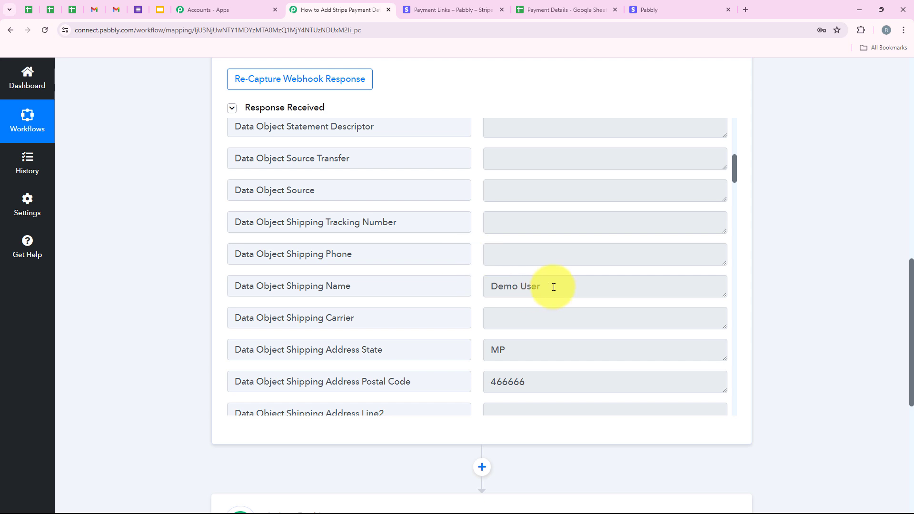
{"action": "left_click_drag", "start_coordinate": [551, 286], "coordinate": [314, 285]}
{"action": "scroll", "coordinate": [566, 285], "scroll_direction": "down", "scroll_amount": 1}
{"action": "scroll", "coordinate": [566, 285], "scroll_direction": "down", "scroll_amount": 4}
{"action": "scroll", "coordinate": [514, 261], "scroll_direction": "up", "scroll_amount": 1}
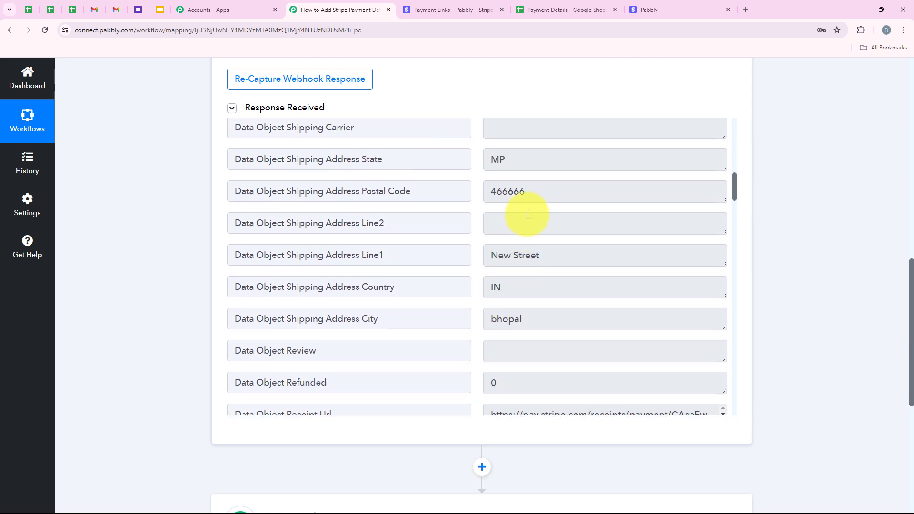
{"action": "double_click", "coordinate": [522, 162]}
{"action": "double_click", "coordinate": [566, 196]}
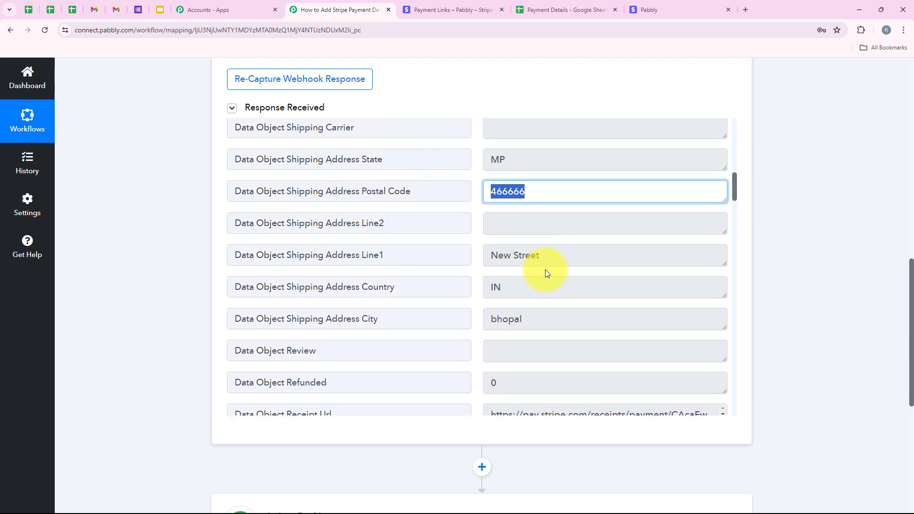
{"action": "left_click_drag", "start_coordinate": [545, 259], "coordinate": [349, 270]}
{"action": "double_click", "coordinate": [521, 298]}
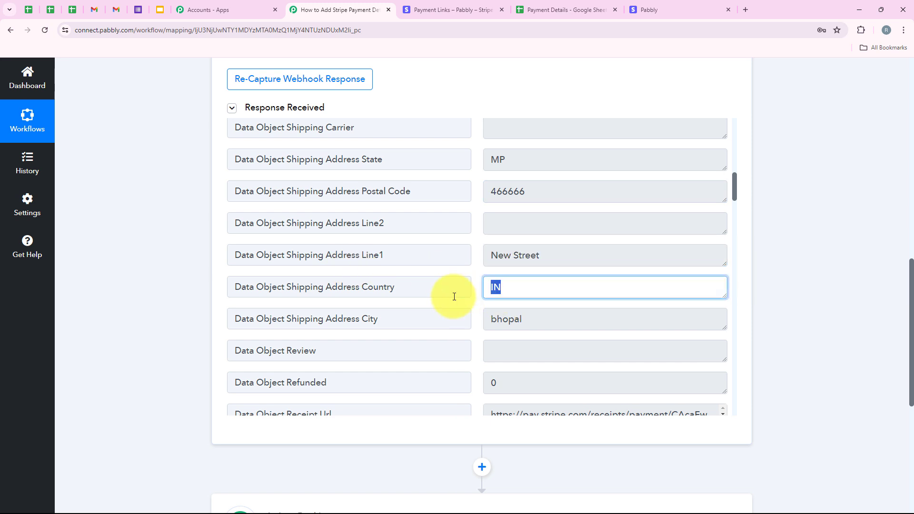
{"action": "double_click", "coordinate": [638, 319]}
{"action": "scroll", "coordinate": [430, 302], "scroll_direction": "down", "scroll_amount": 2}
{"action": "scroll", "coordinate": [430, 300], "scroll_direction": "down", "scroll_amount": 5}
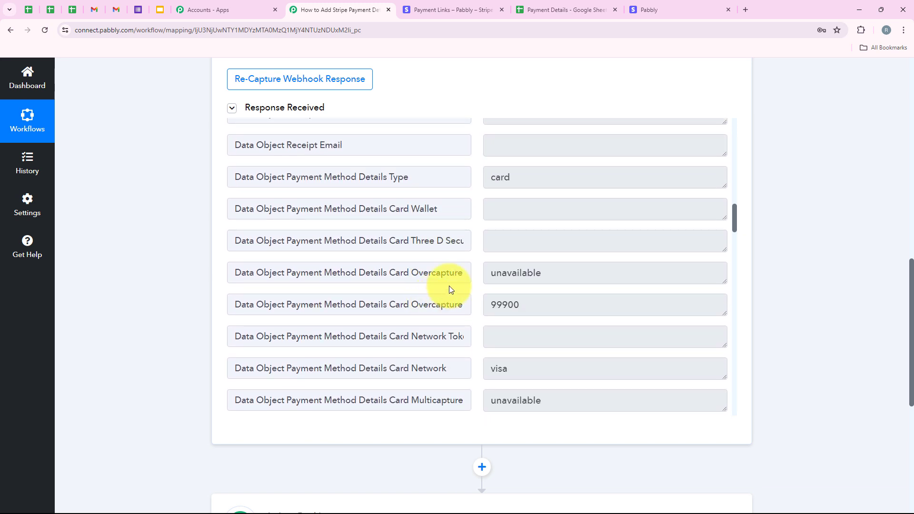
- Review the payment method type, card network, last digits and amount fields in the captured response
{"action": "double_click", "coordinate": [501, 177]}
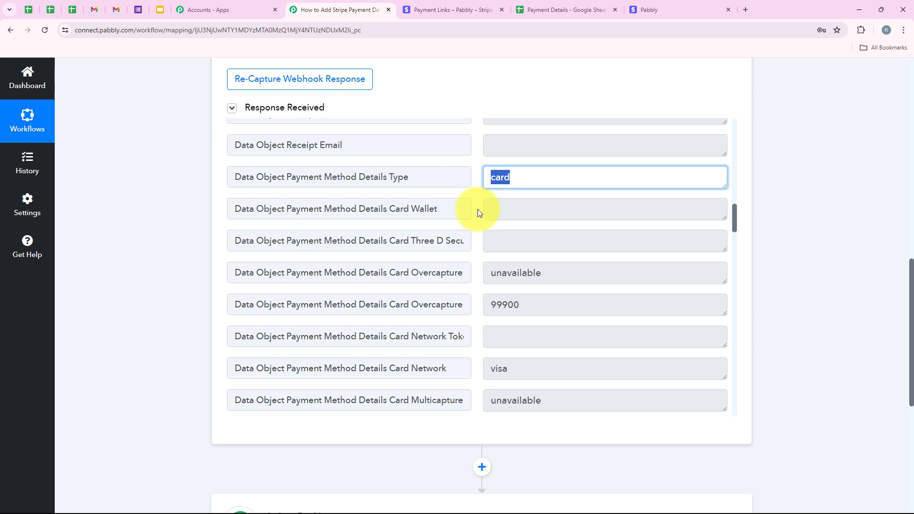
{"action": "scroll", "coordinate": [478, 212], "scroll_direction": "down", "scroll_amount": 2}
{"action": "left_click", "coordinate": [518, 207]}
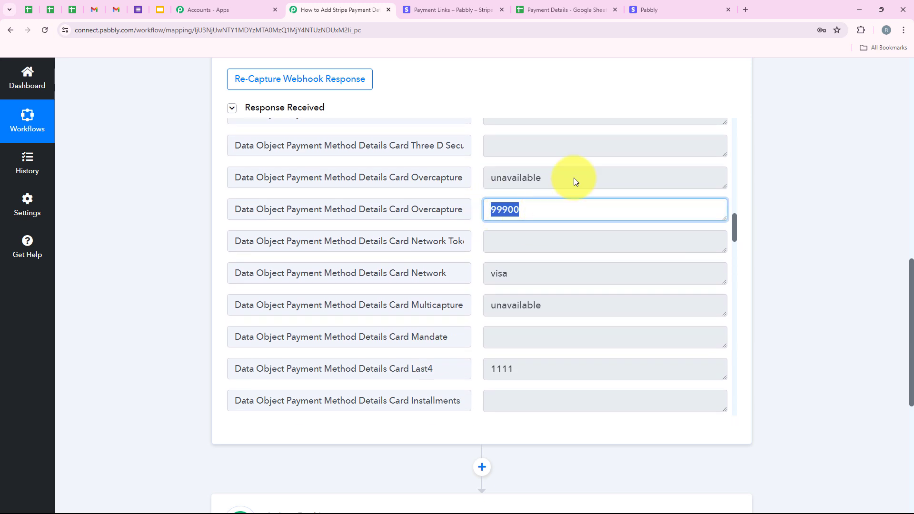
{"action": "left_click", "coordinate": [724, 5]}
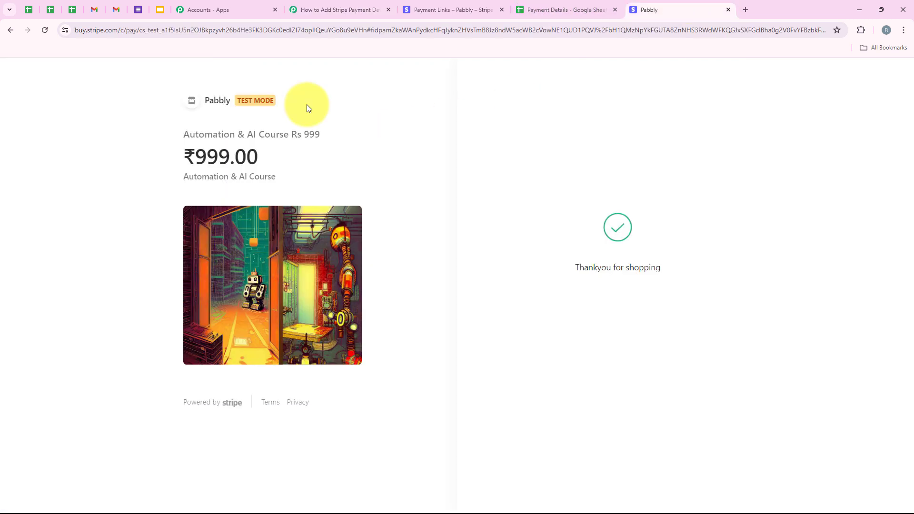
{"action": "left_click", "coordinate": [334, 10]}
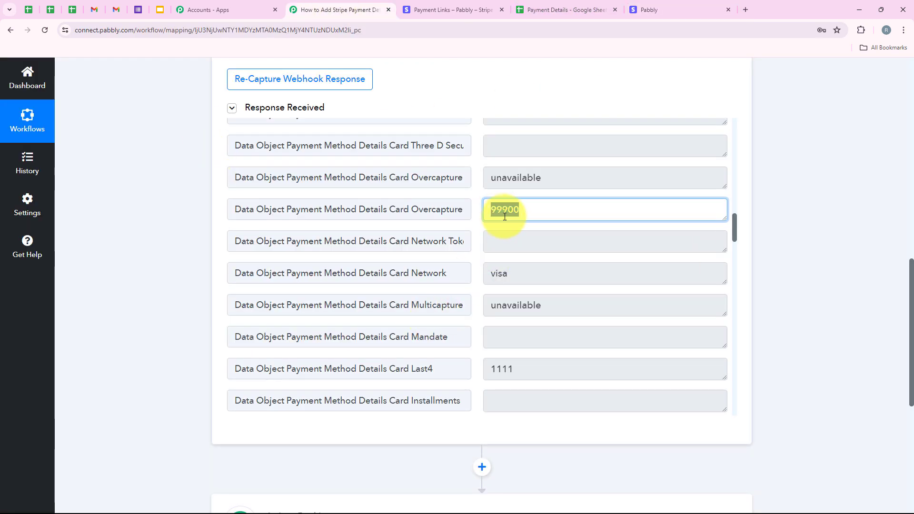
{"action": "left_click", "coordinate": [686, 7]}
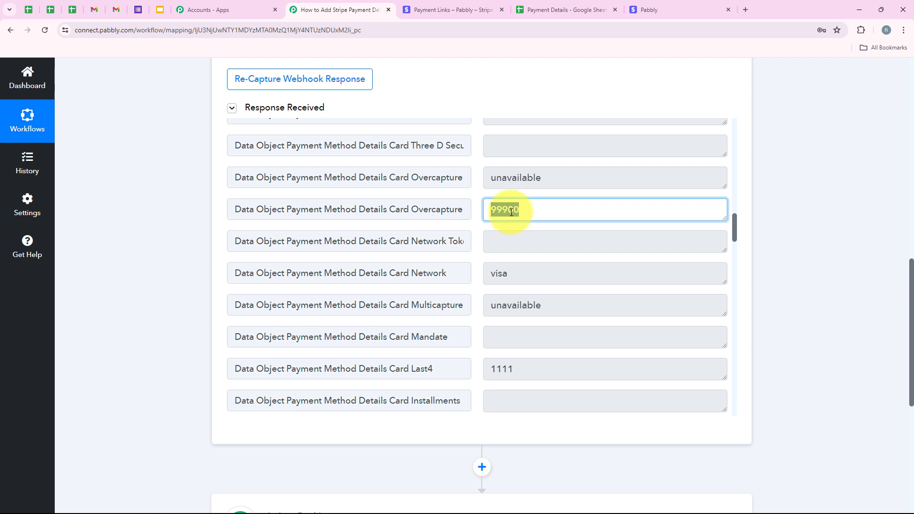
{"action": "left_click_drag", "start_coordinate": [510, 212], "coordinate": [528, 196]}
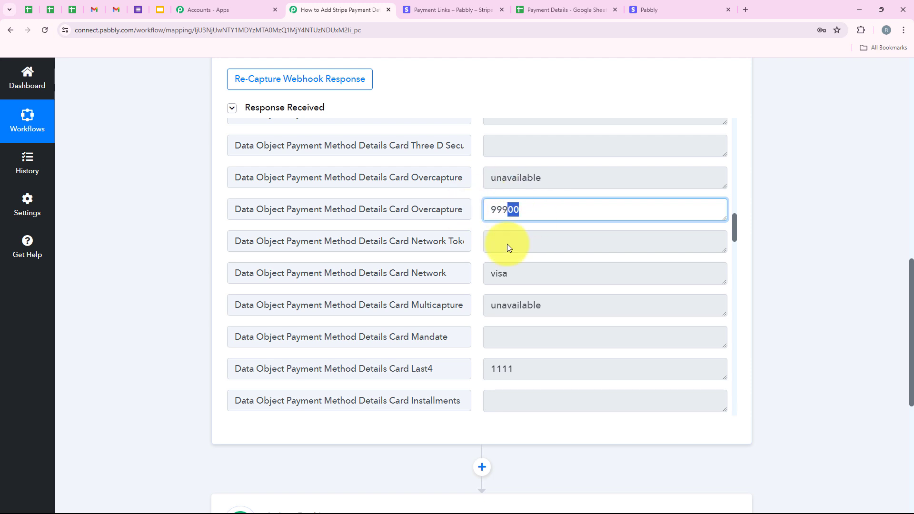
{"action": "left_click", "coordinate": [174, 285]}
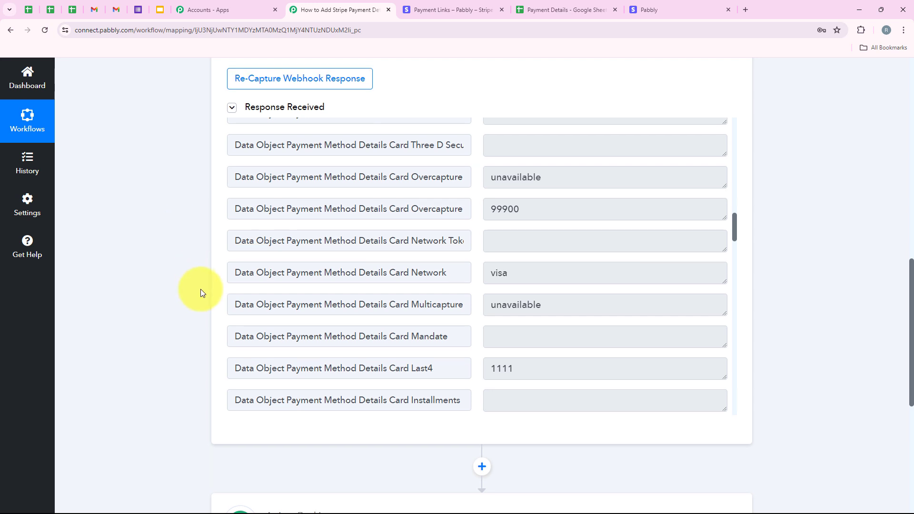
- Add a Filter (Pabbly) action as the workflow's next step
{"action": "scroll", "coordinate": [209, 303], "scroll_direction": "down", "scroll_amount": 4}
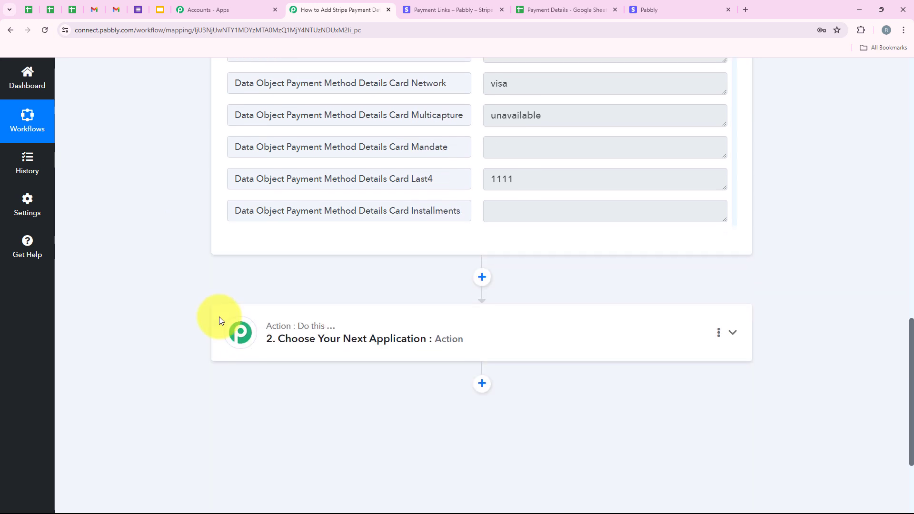
{"action": "left_click", "coordinate": [294, 348]}
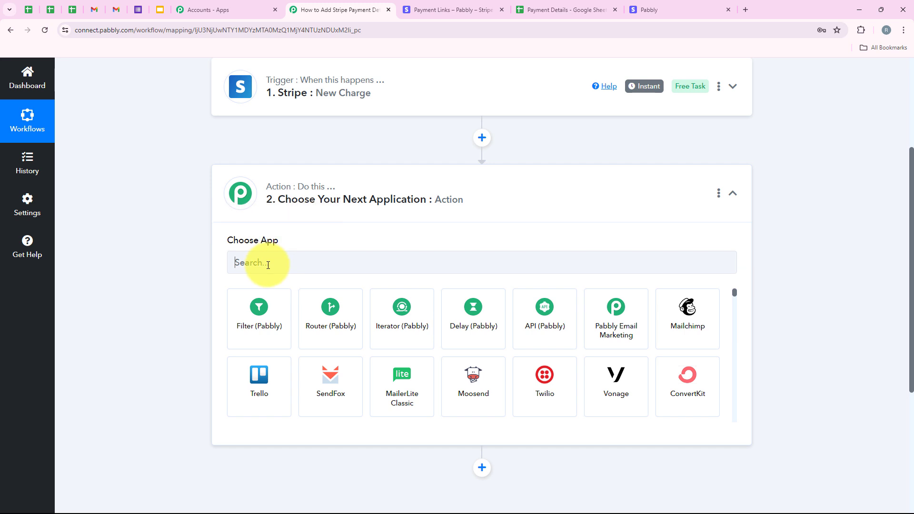
{"action": "left_click", "coordinate": [268, 265]}
{"action": "type", "text": "Fil"}
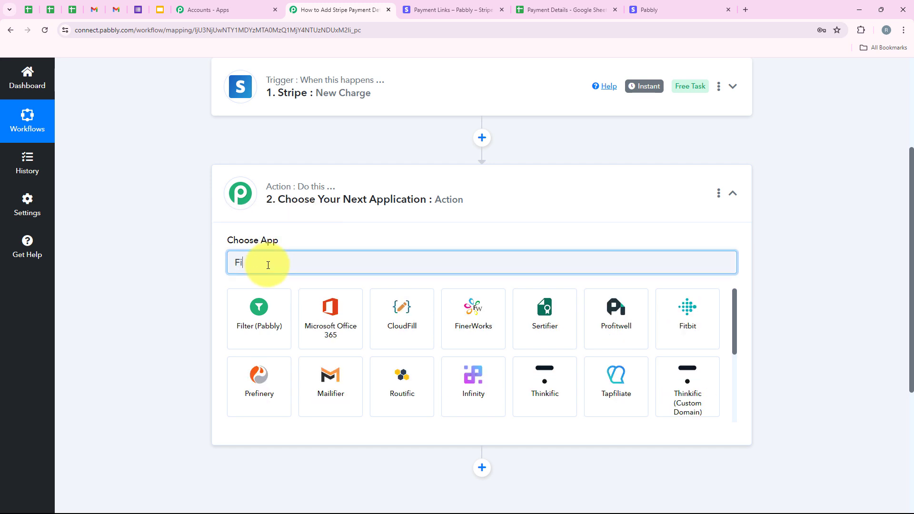
{"action": "left_click", "coordinate": [268, 303]}
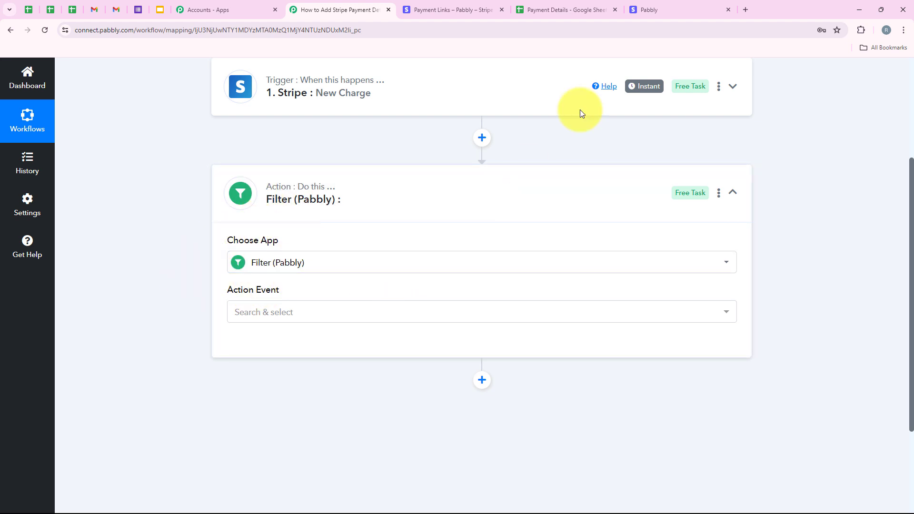
- Check the payment link's product name in the Stripe dashboard
{"action": "left_click", "coordinate": [450, 12]}
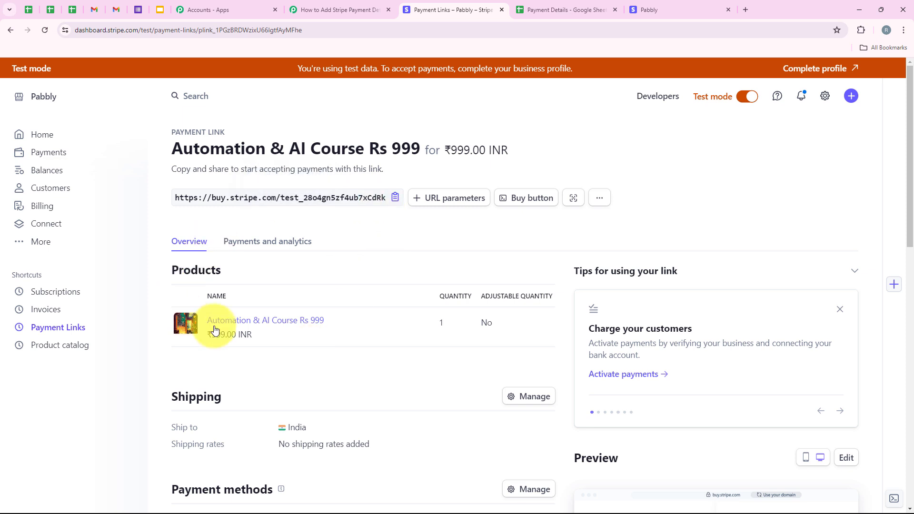
{"action": "left_click_drag", "start_coordinate": [172, 148], "coordinate": [305, 154]}
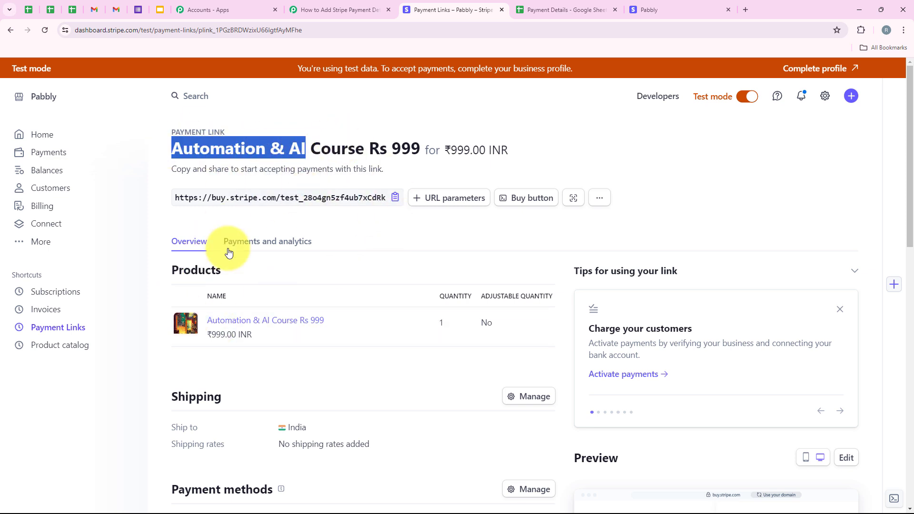
{"action": "left_click", "coordinate": [369, 9]}
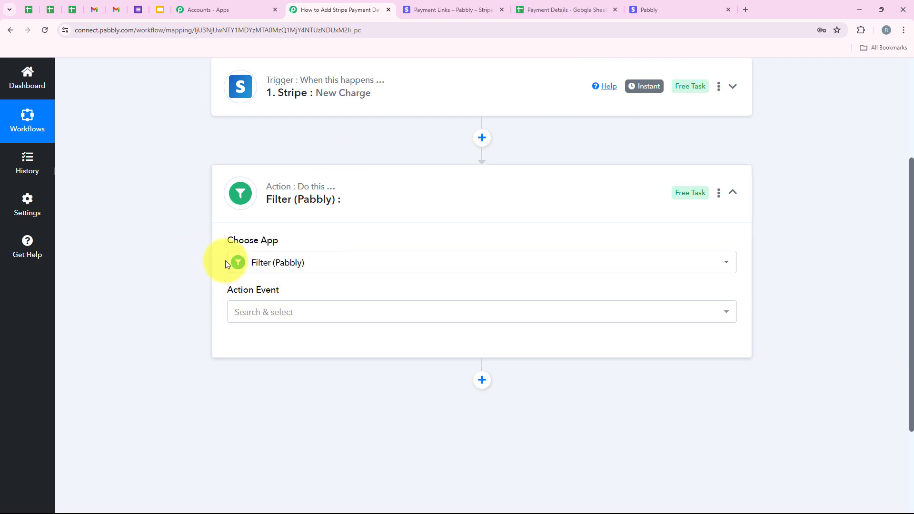
- Set the filter's action event to Filter Values and connect it
{"action": "left_click_drag", "start_coordinate": [215, 296], "coordinate": [285, 316]}
{"action": "left_click", "coordinate": [284, 315]}
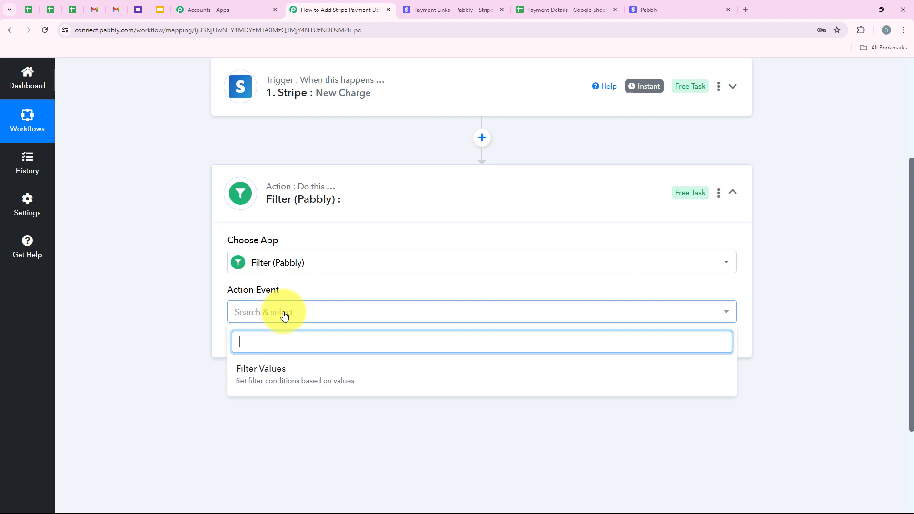
{"action": "left_click", "coordinate": [275, 383]}
{"action": "left_click", "coordinate": [257, 351]}
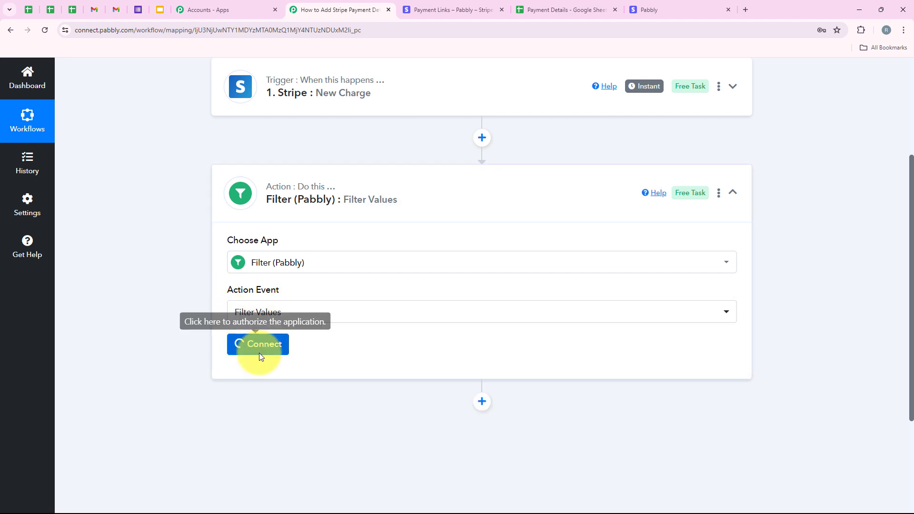
- Set the filter condition's label to the Stripe charge's Data Object Amount field, searching the fields for amount
{"action": "scroll", "coordinate": [286, 343], "scroll_direction": "down", "scroll_amount": 2}
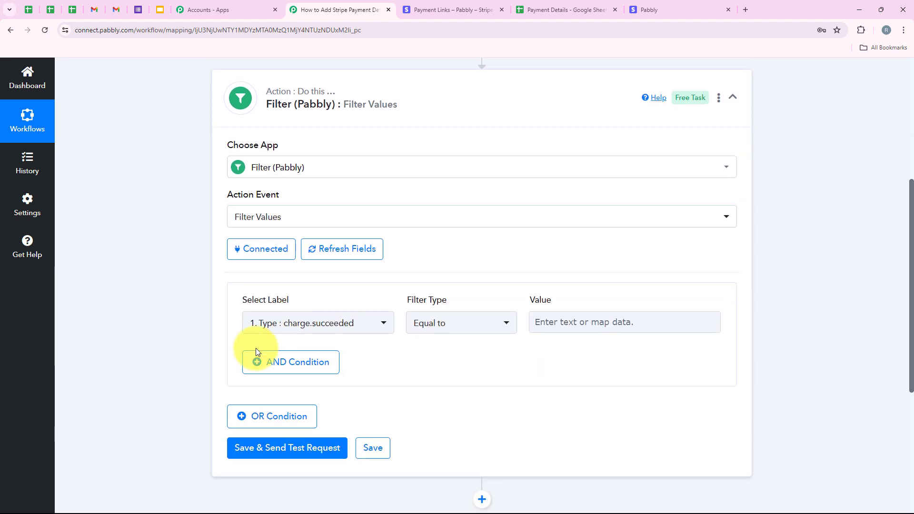
{"action": "left_click_drag", "start_coordinate": [400, 303], "coordinate": [452, 302]}
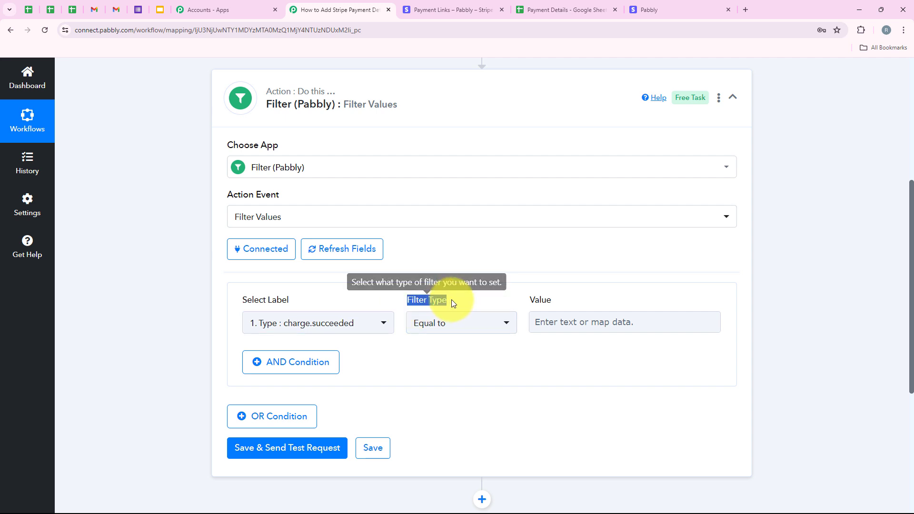
{"action": "left_click", "coordinate": [456, 324]}
{"action": "left_click", "coordinate": [466, 162]}
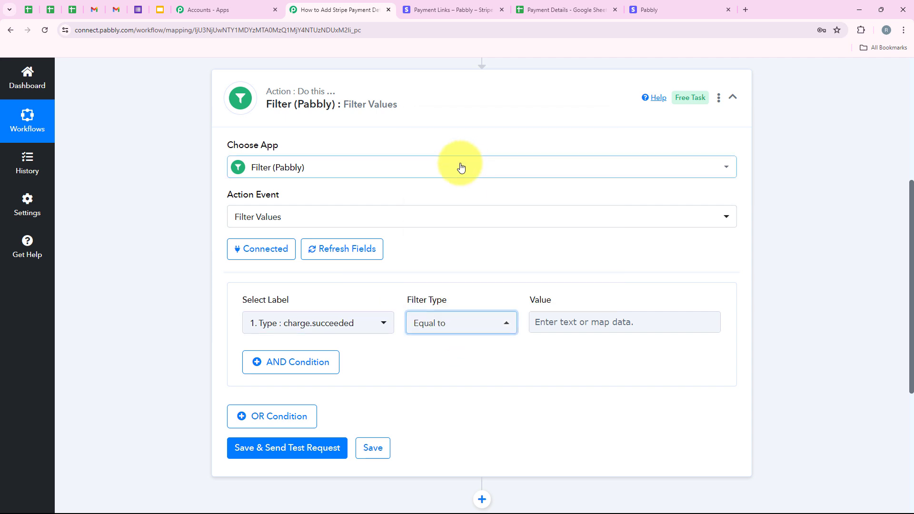
{"action": "left_click_drag", "start_coordinate": [245, 300], "coordinate": [309, 316]}
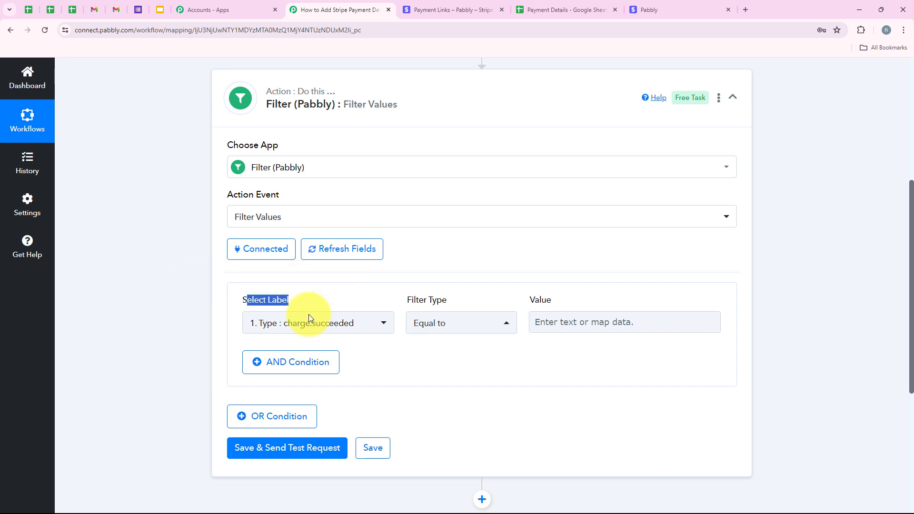
{"action": "left_click", "coordinate": [338, 329]}
{"action": "left_click", "coordinate": [377, 267]}
{"action": "scroll", "coordinate": [369, 368], "scroll_direction": "down", "scroll_amount": 8}
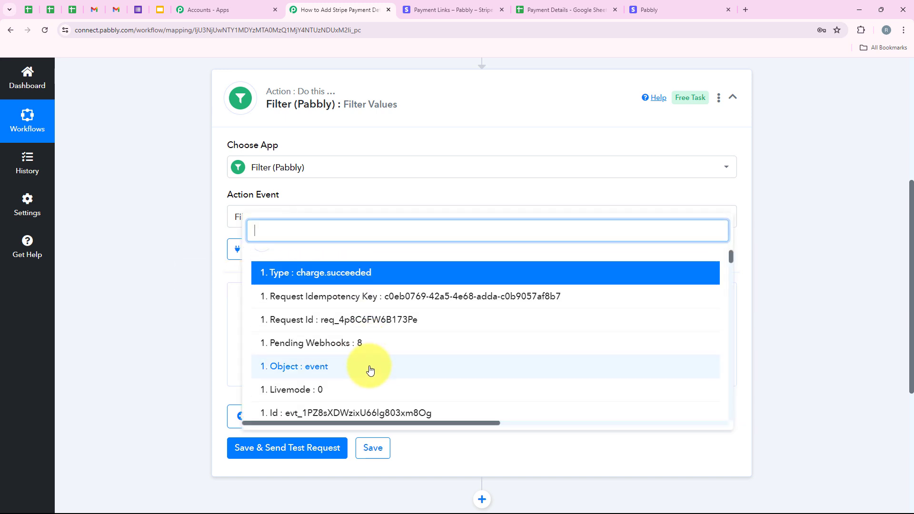
{"action": "scroll", "coordinate": [370, 367], "scroll_direction": "down", "scroll_amount": 10}
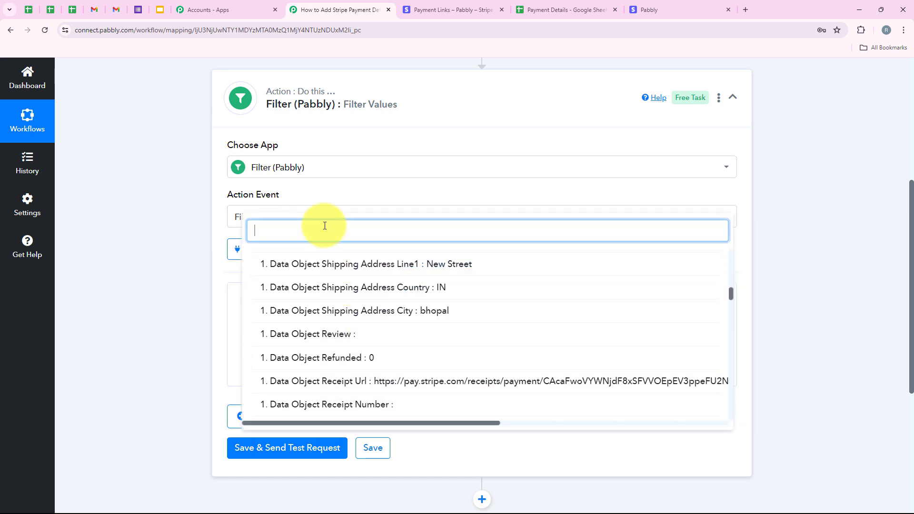
{"action": "type", "text": "amount"}
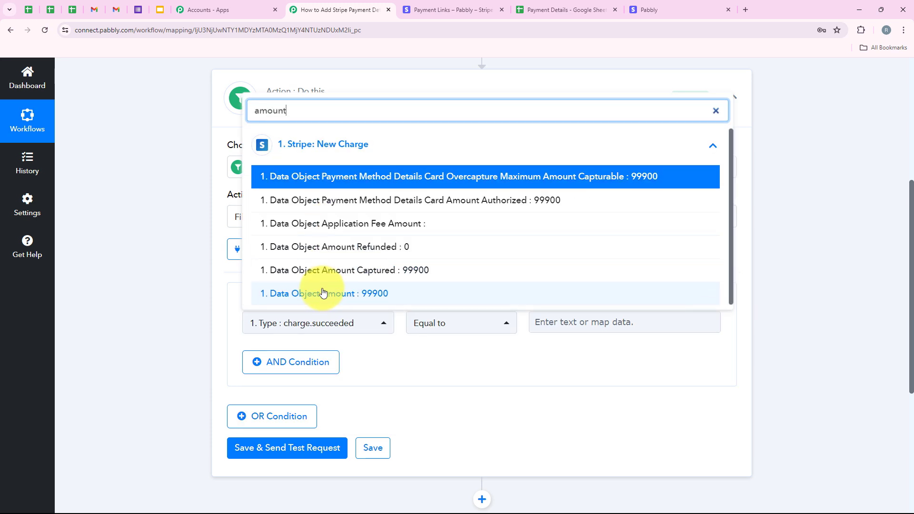
{"action": "left_click", "coordinate": [327, 292]}
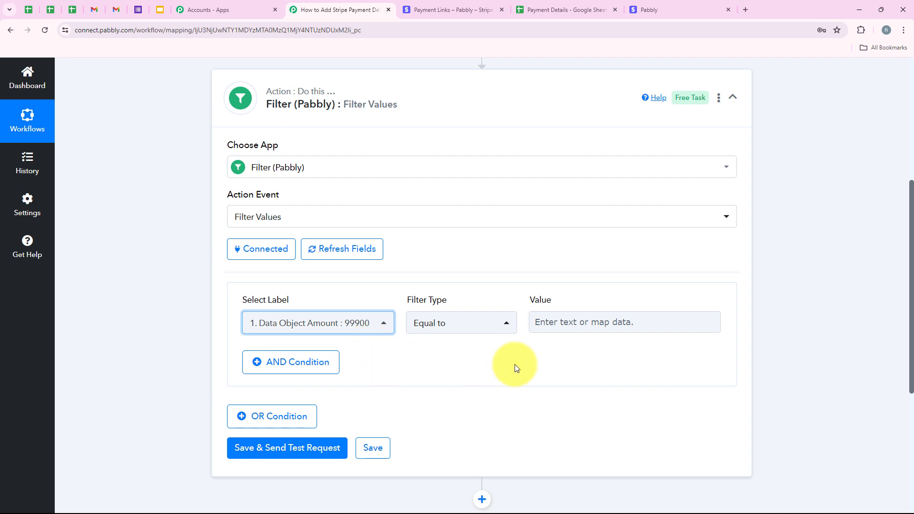
- Enter 99900 as the filter value with the Equal to filter type
{"action": "left_click", "coordinate": [561, 322]}
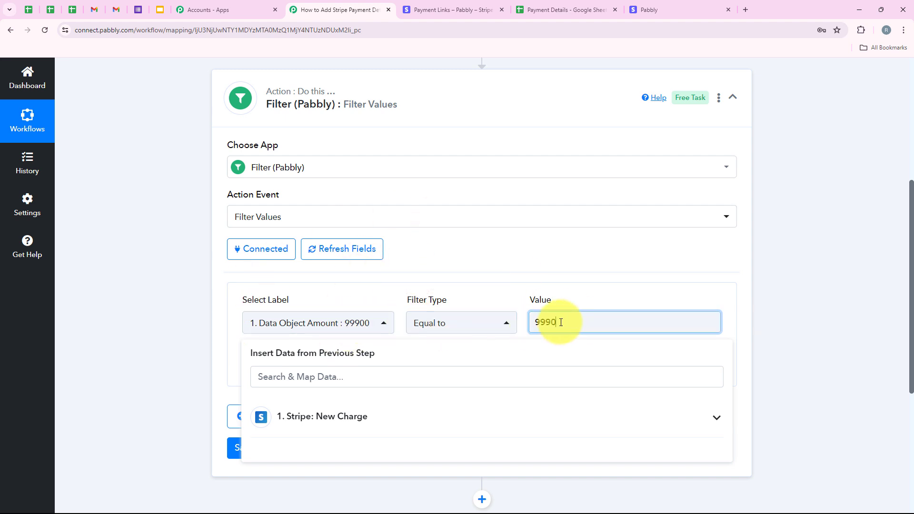
{"action": "left_click", "coordinate": [198, 321]}
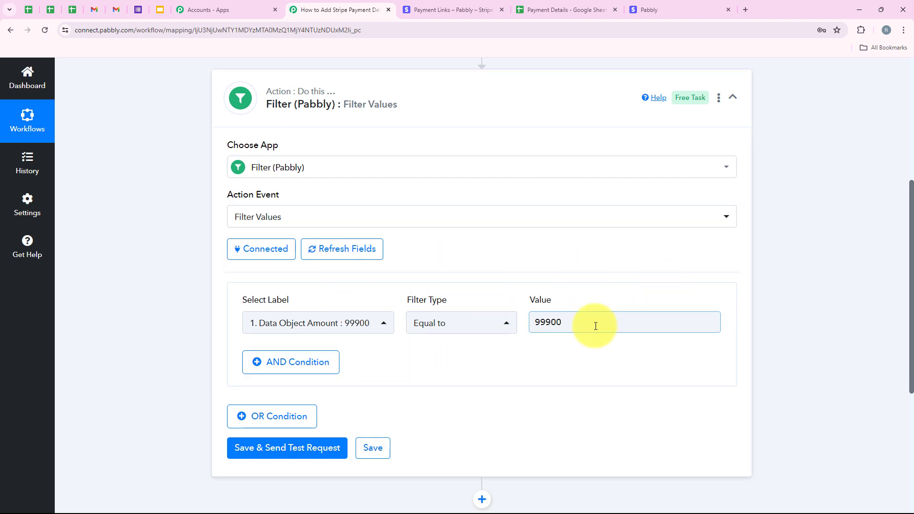
{"action": "left_click_drag", "start_coordinate": [596, 322], "coordinate": [531, 336]}
{"action": "left_click", "coordinate": [493, 280]}
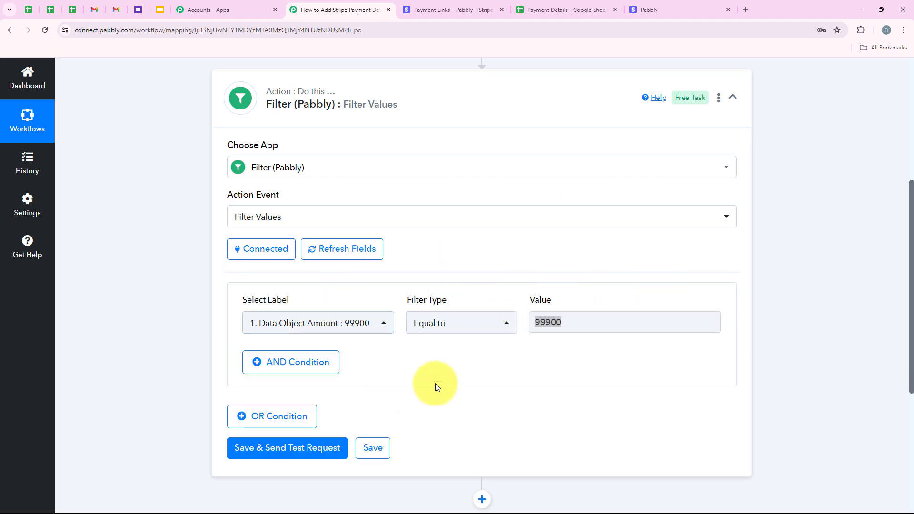
{"action": "double_click", "coordinate": [573, 326]}
{"action": "left_click", "coordinate": [571, 276]}
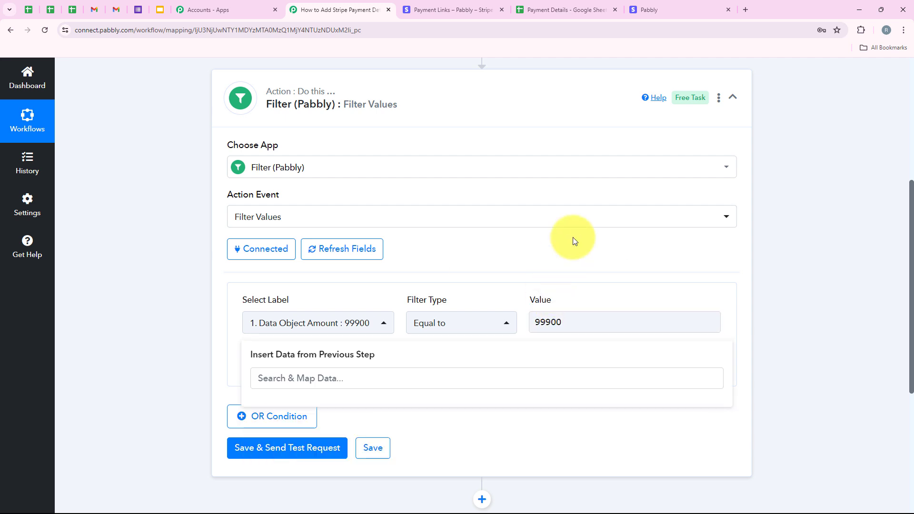
- Check the payment link's price in Stripe and the amount column in the Payment Details sheet
{"action": "left_click", "coordinate": [412, 2]}
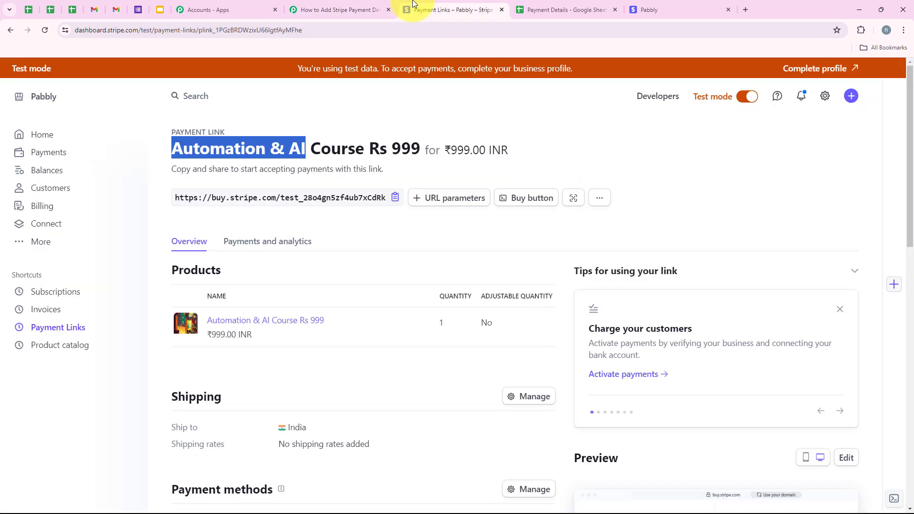
{"action": "left_click", "coordinate": [354, 8]}
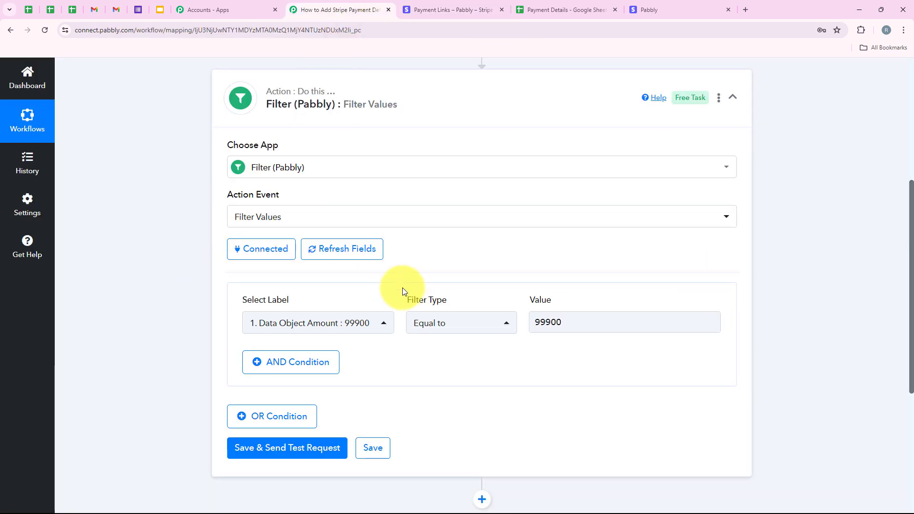
{"action": "left_click", "coordinate": [523, 7]}
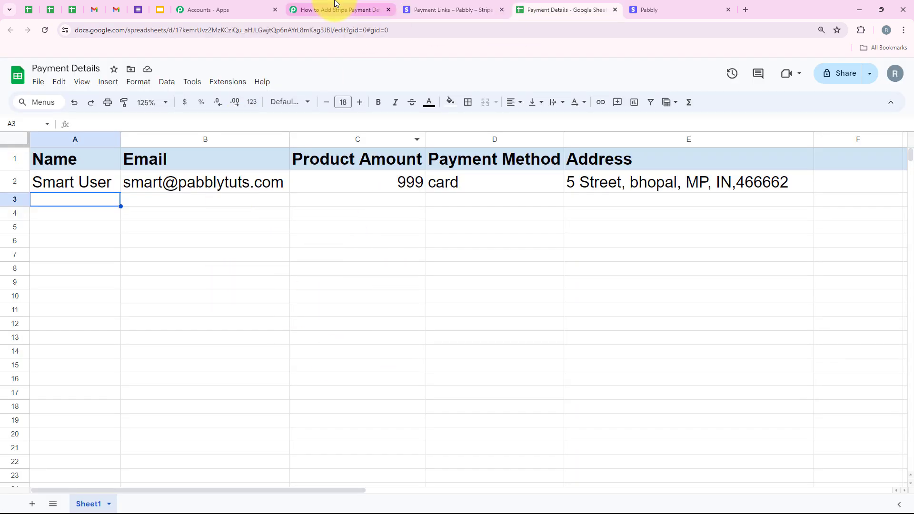
{"action": "left_click", "coordinate": [338, 9]}
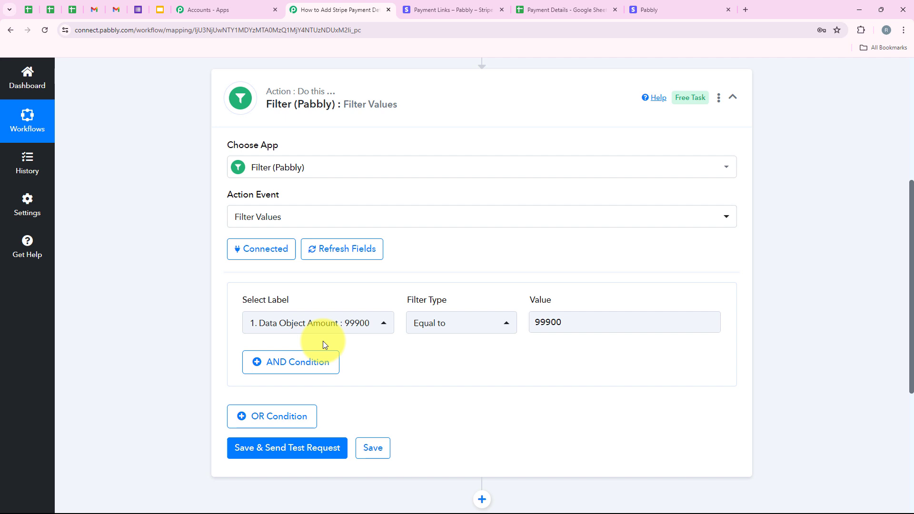
- Save the filter and send a test request, then review the response status and message
{"action": "left_click", "coordinate": [321, 450]}
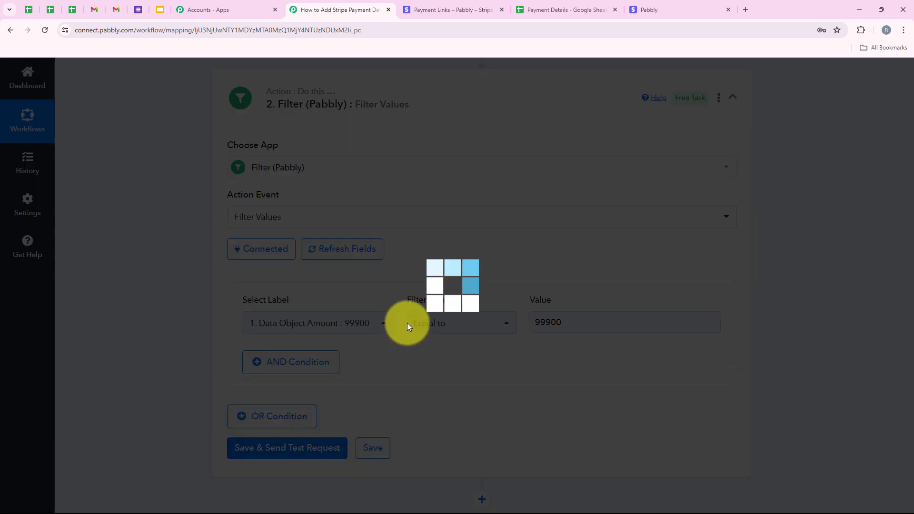
{"action": "scroll", "coordinate": [430, 321], "scroll_direction": "down", "scroll_amount": 4}
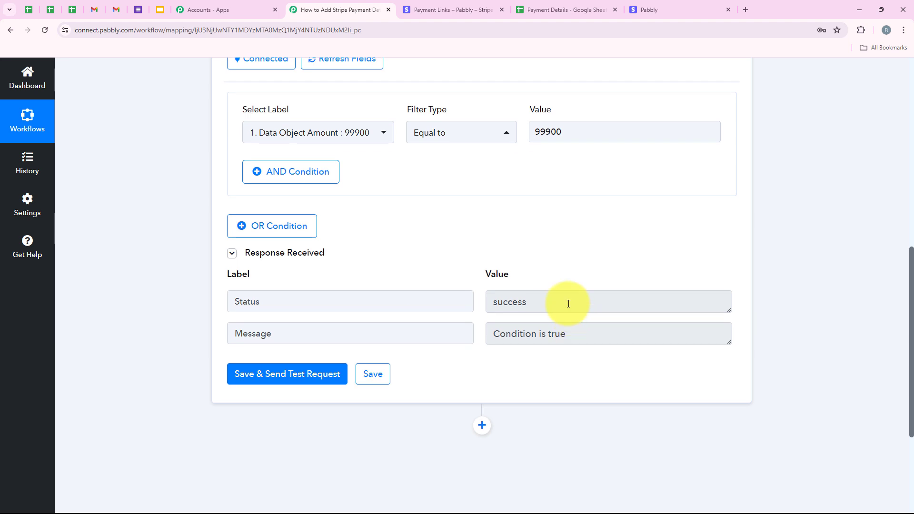
{"action": "double_click", "coordinate": [567, 301]}
{"action": "left_click_drag", "start_coordinate": [589, 340], "coordinate": [425, 341]}
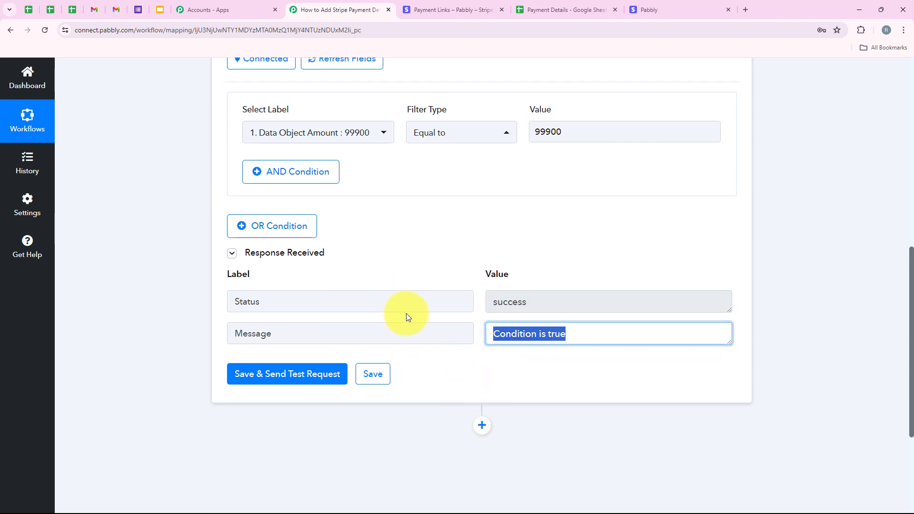
- Add a Number Formatter (Pabbly) action after the filter step, searching the apps for Number
{"action": "scroll", "coordinate": [429, 317], "scroll_direction": "down", "scroll_amount": 2}
{"action": "left_click", "coordinate": [481, 329]}
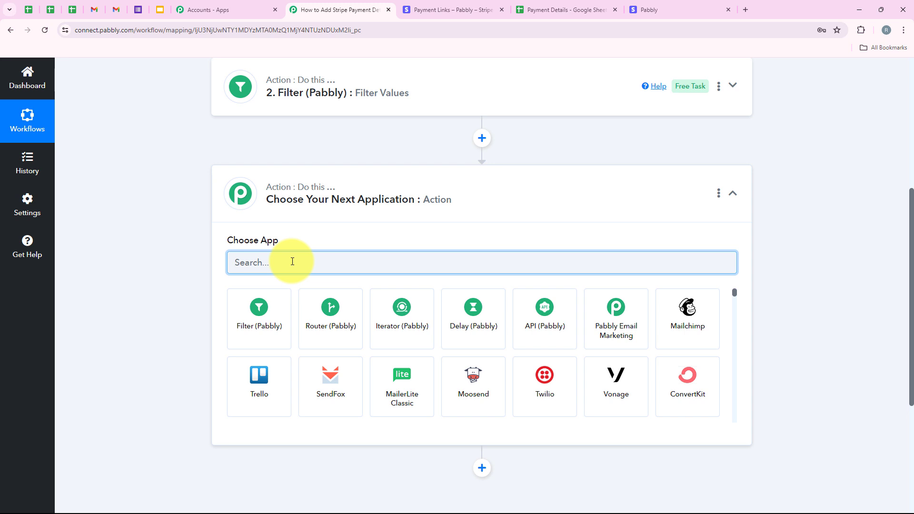
{"action": "type", "text": "Number"}
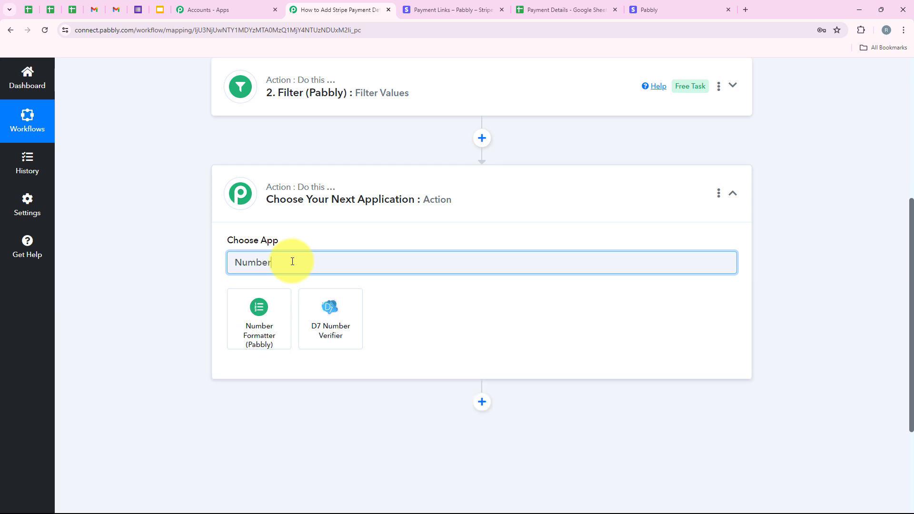
{"action": "left_click", "coordinate": [241, 328]}
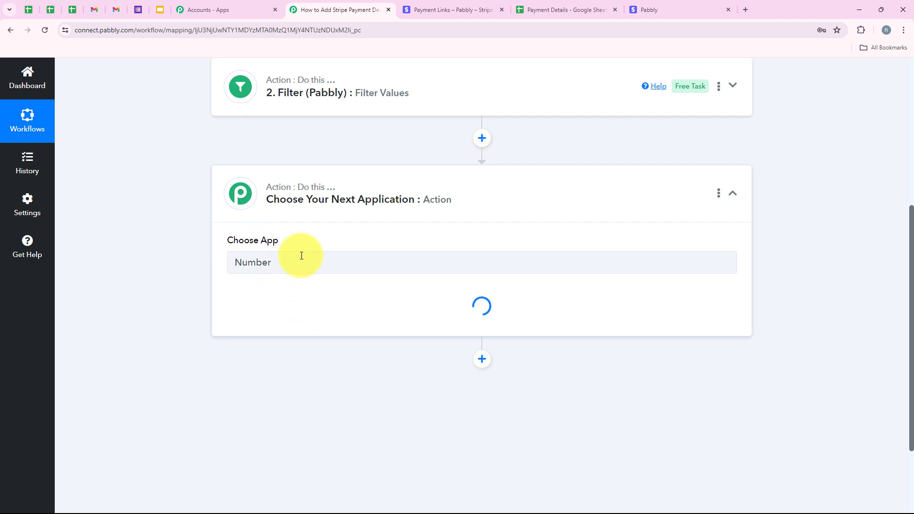
{"action": "left_click", "coordinate": [310, 273]}
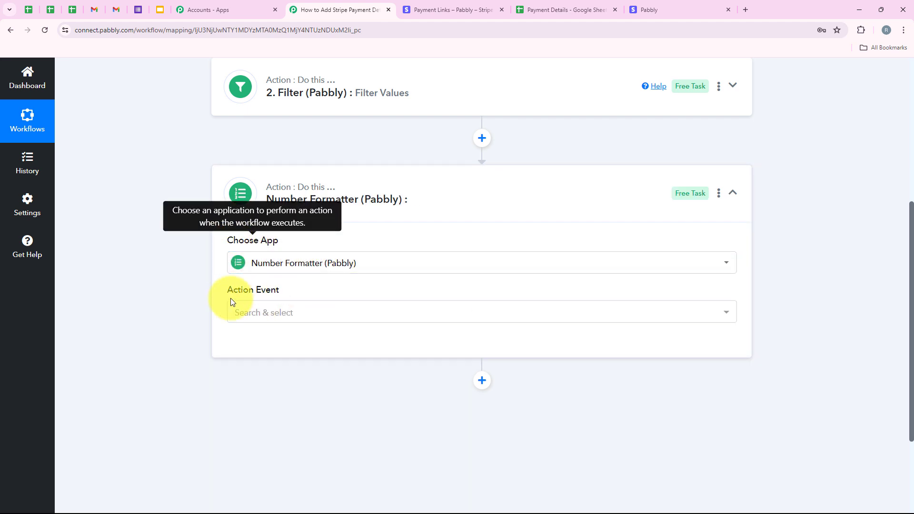
- Set the Number Formatter's action event to Perform Math Operation and connect it
{"action": "left_click_drag", "start_coordinate": [227, 292], "coordinate": [284, 292]}
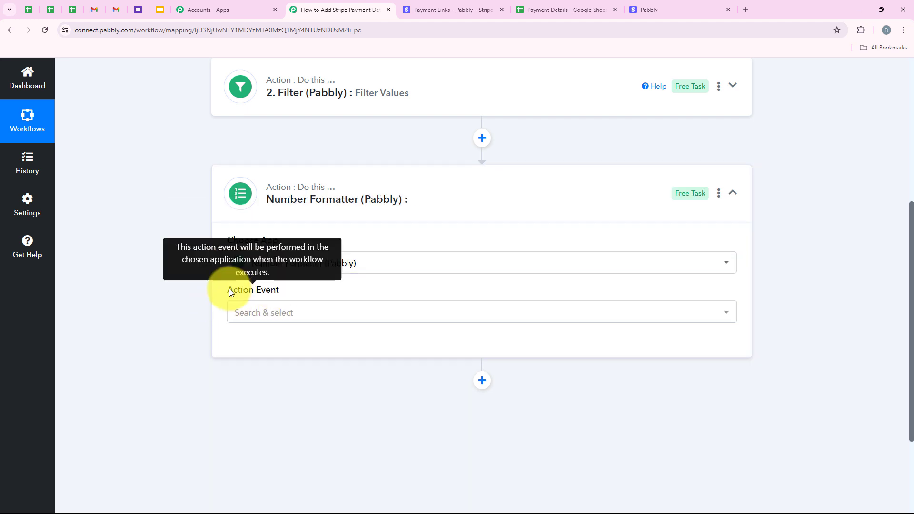
{"action": "left_click", "coordinate": [288, 312]}
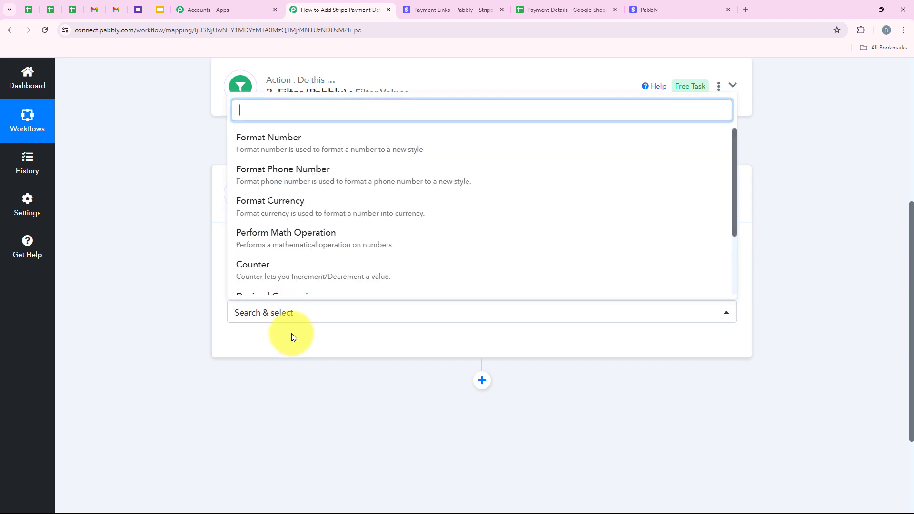
{"action": "left_click", "coordinate": [339, 236]}
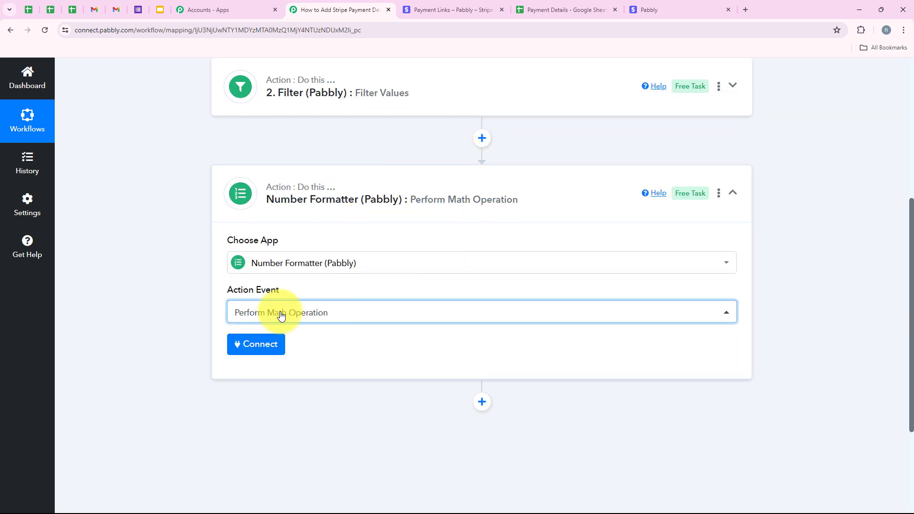
{"action": "left_click", "coordinate": [248, 344]}
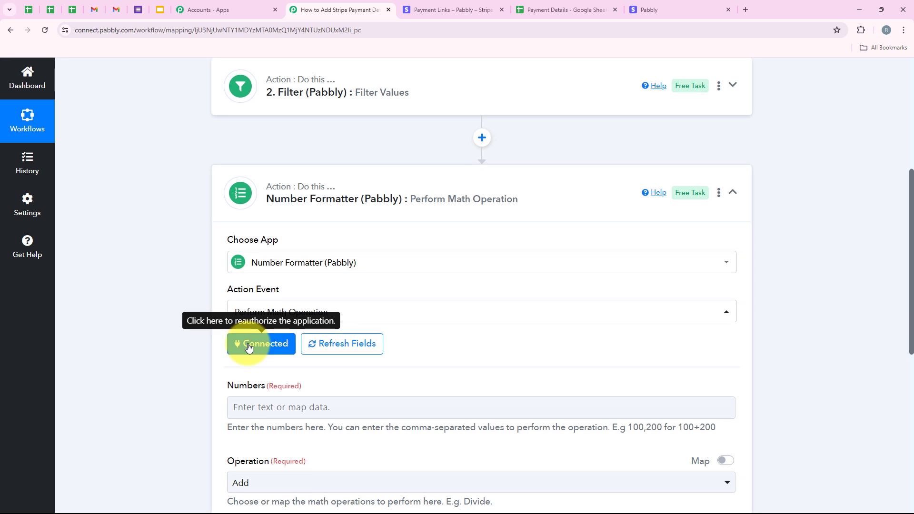
- Browse the Stripe New Charge fields available for mapping into the Number Formatter's Numbers field
{"action": "scroll", "coordinate": [247, 345], "scroll_direction": "down", "scroll_amount": 3}
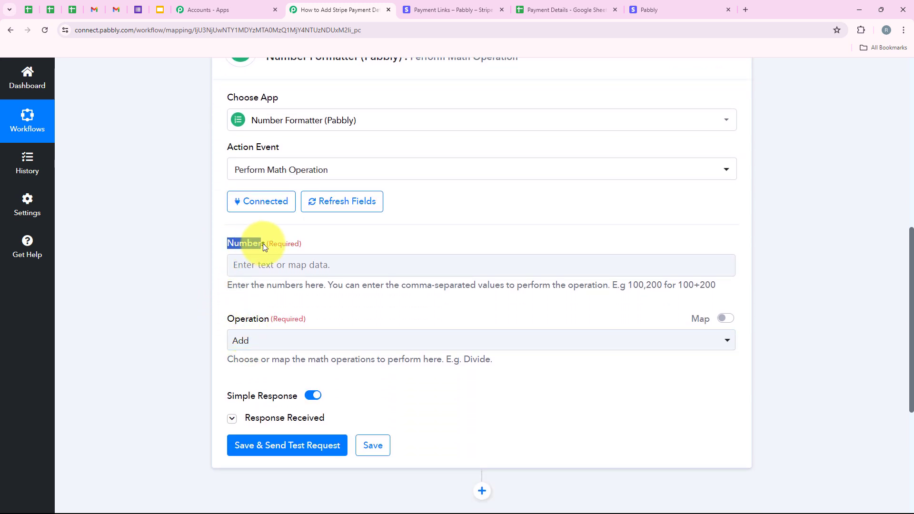
{"action": "left_click_drag", "start_coordinate": [263, 244], "coordinate": [265, 244]}
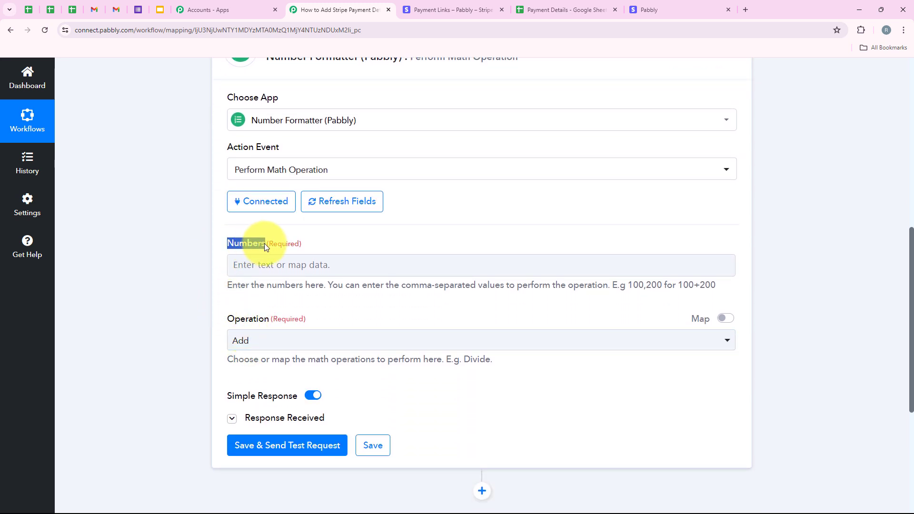
{"action": "left_click", "coordinate": [298, 274]}
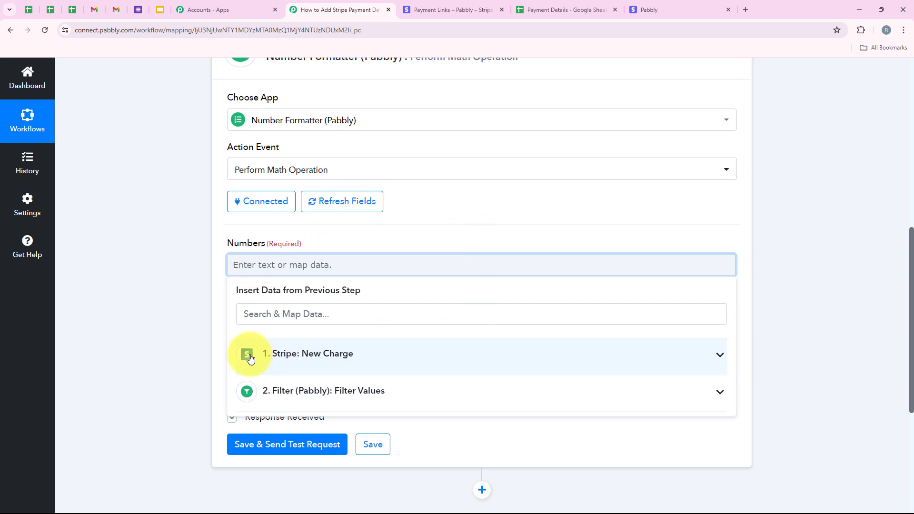
{"action": "left_click", "coordinate": [153, 236]}
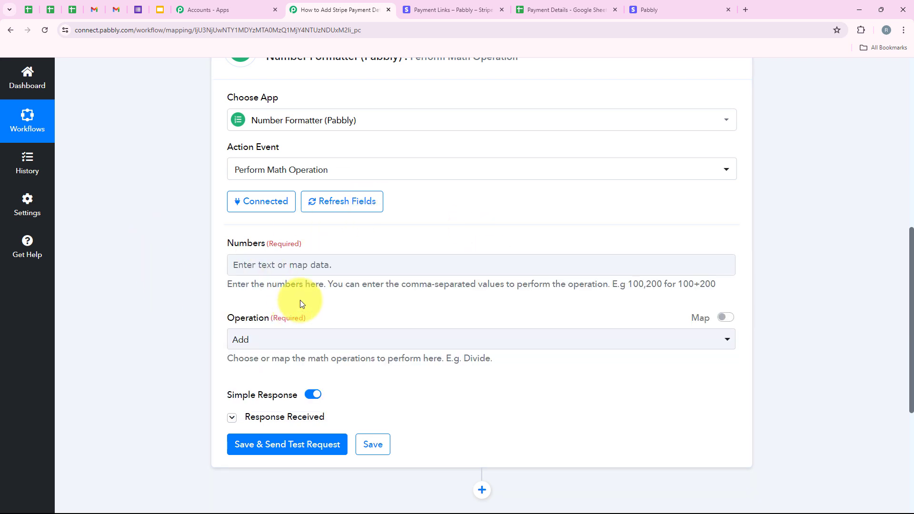
{"action": "left_click", "coordinate": [302, 267]}
{"action": "left_click", "coordinate": [306, 352]}
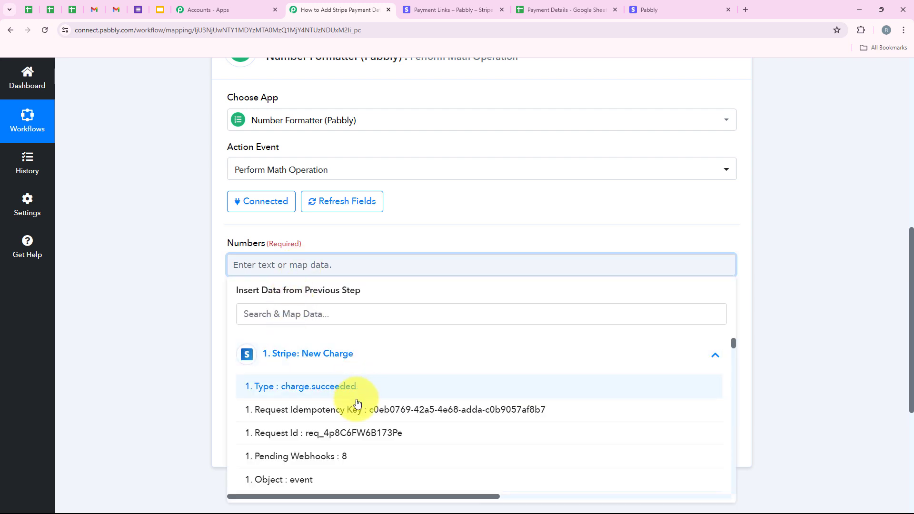
{"action": "scroll", "coordinate": [357, 404], "scroll_direction": "down", "scroll_amount": 3}
{"action": "scroll", "coordinate": [357, 402], "scroll_direction": "down", "scroll_amount": 5}
{"action": "left_click", "coordinate": [106, 249]}
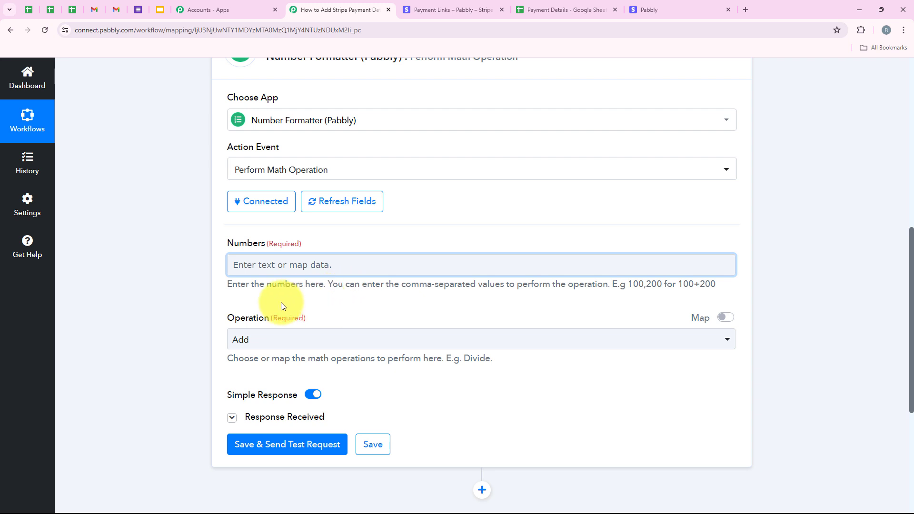
{"action": "left_click", "coordinate": [239, 265]}
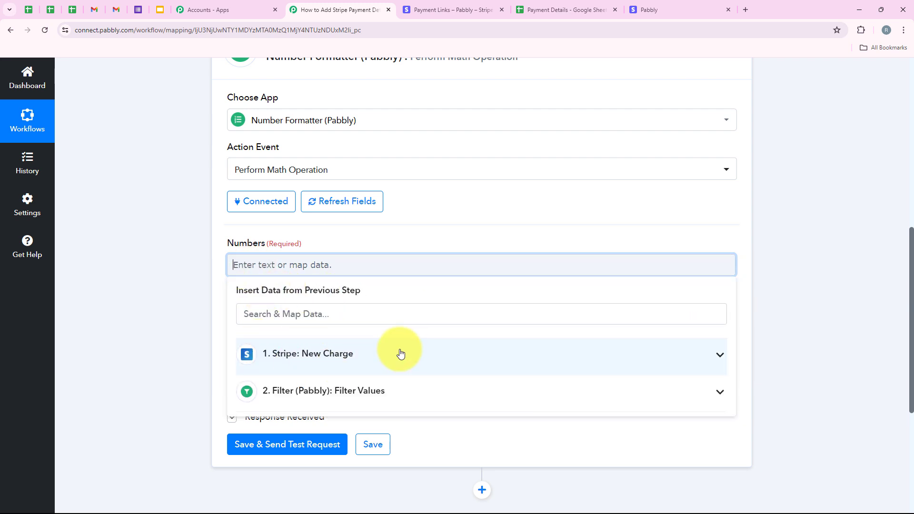
{"action": "left_click", "coordinate": [178, 267]}
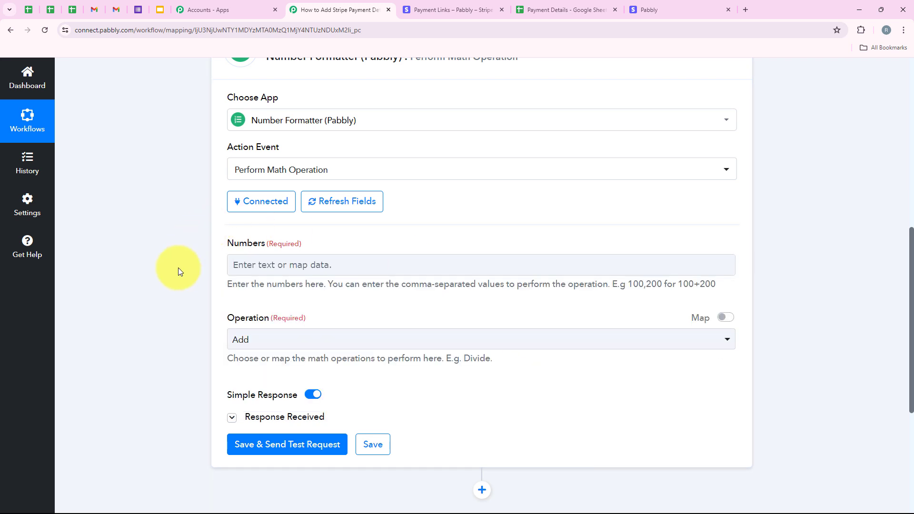
- Fill the Numbers field with Stripe's Data Object Amount Captured value, found by searching the mapping list for amount
{"action": "left_click", "coordinate": [299, 263]}
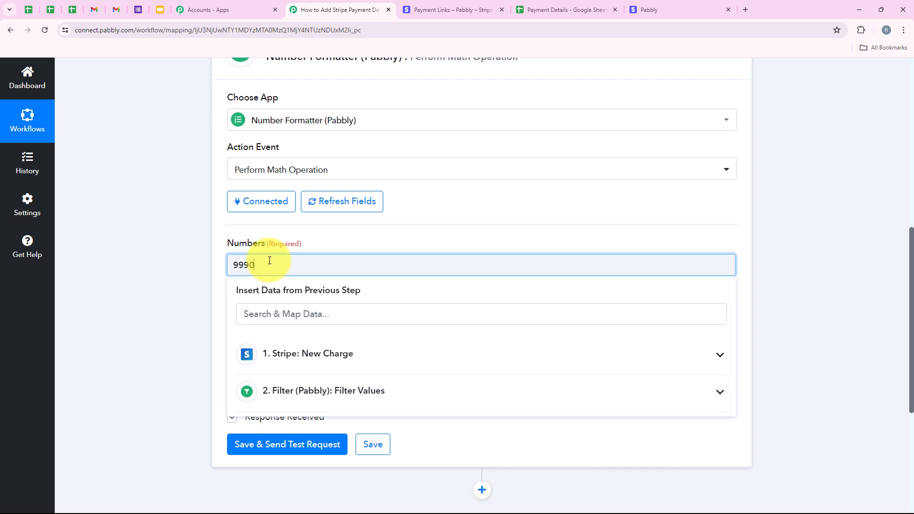
{"action": "left_click", "coordinate": [209, 292]}
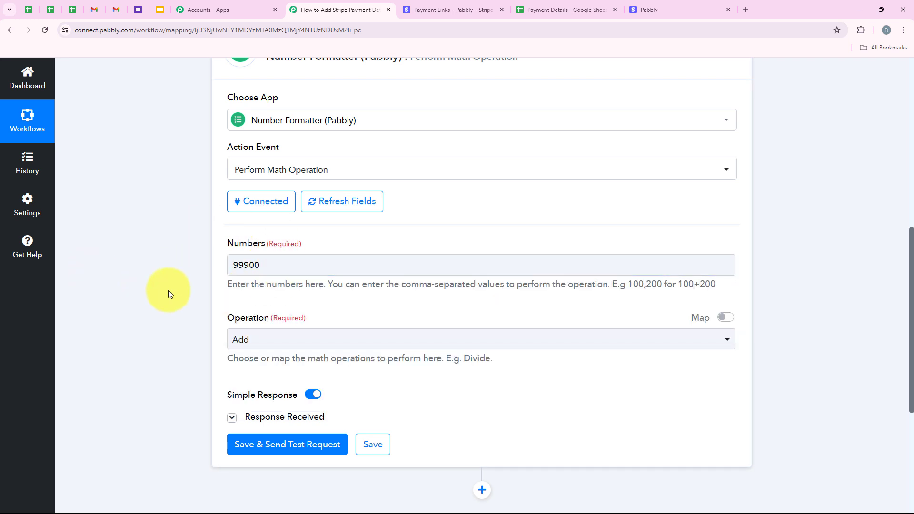
{"action": "left_click_drag", "start_coordinate": [272, 274], "coordinate": [224, 276]}
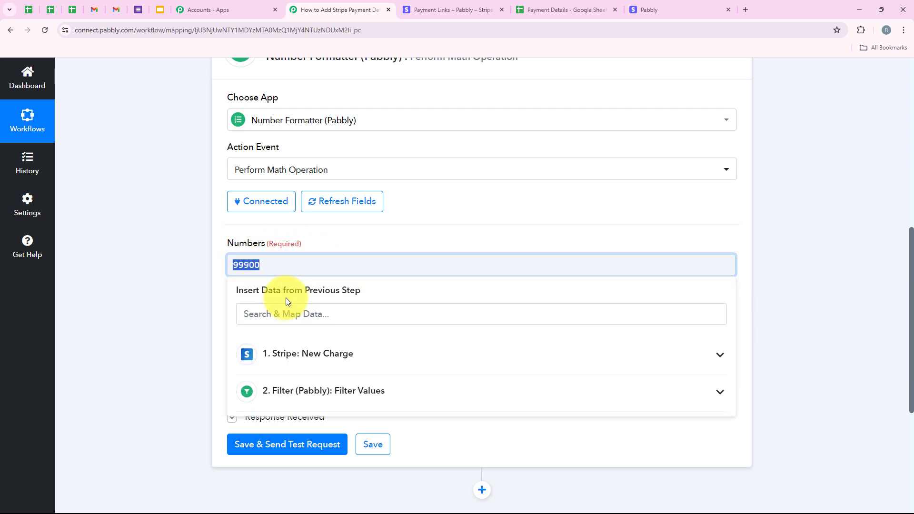
{"action": "left_click", "coordinate": [218, 264]}
{"action": "left_click", "coordinate": [275, 264]}
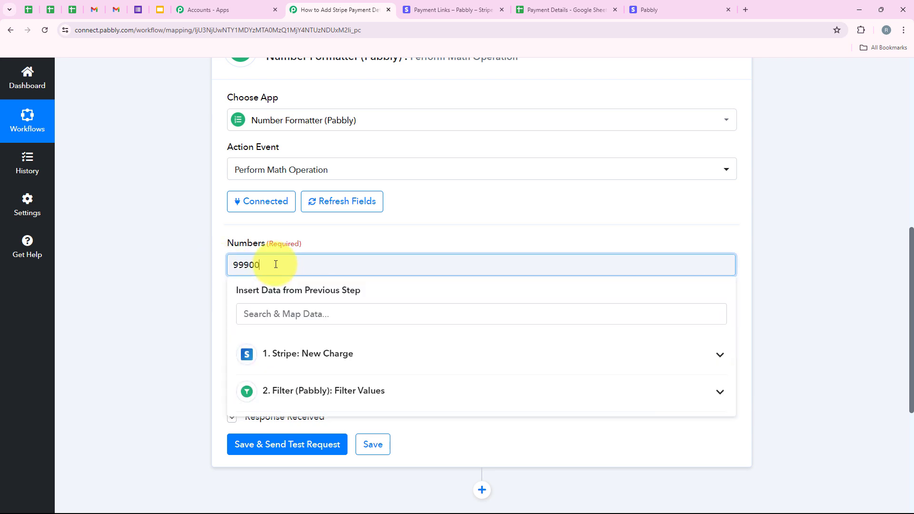
{"action": "left_click", "coordinate": [347, 310]}
{"action": "type", "text": "a"}
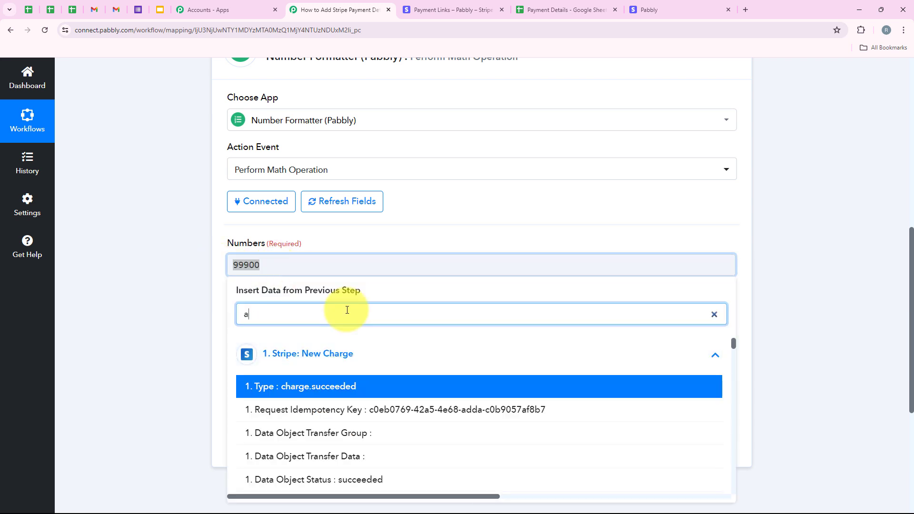
{"action": "type", "text": "mount"}
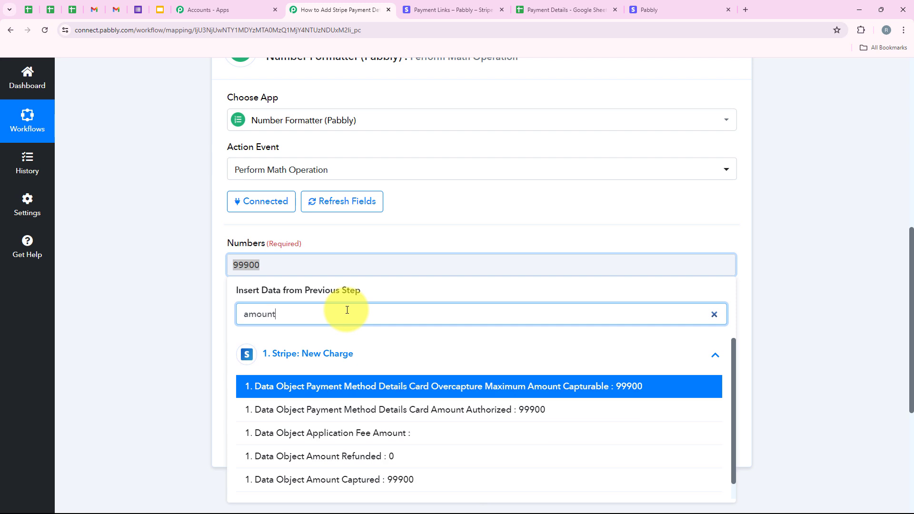
{"action": "left_click", "coordinate": [388, 481]}
- Append ,100 after the mapped amount in Numbers and set the Operation to Divide
{"action": "left_click", "coordinate": [173, 195]}
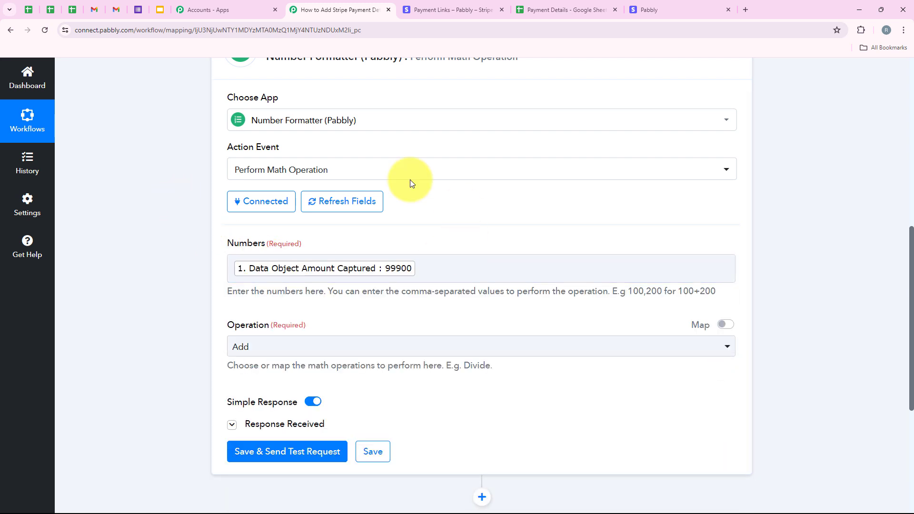
{"action": "left_click", "coordinate": [456, 269]}
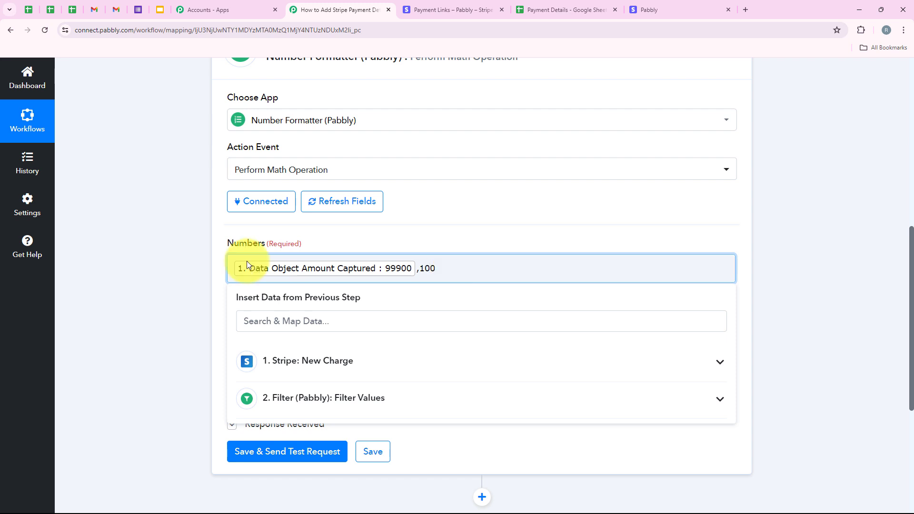
{"action": "left_click", "coordinate": [199, 258]}
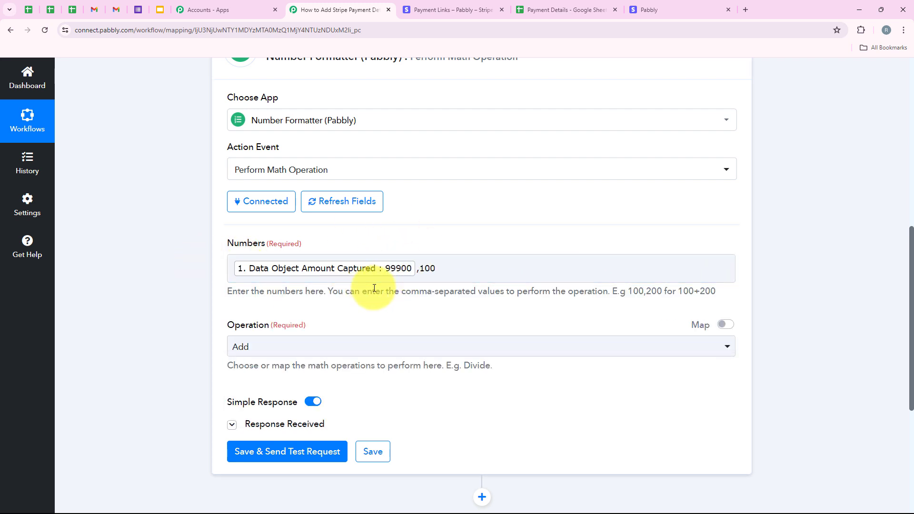
{"action": "left_click", "coordinate": [261, 339]}
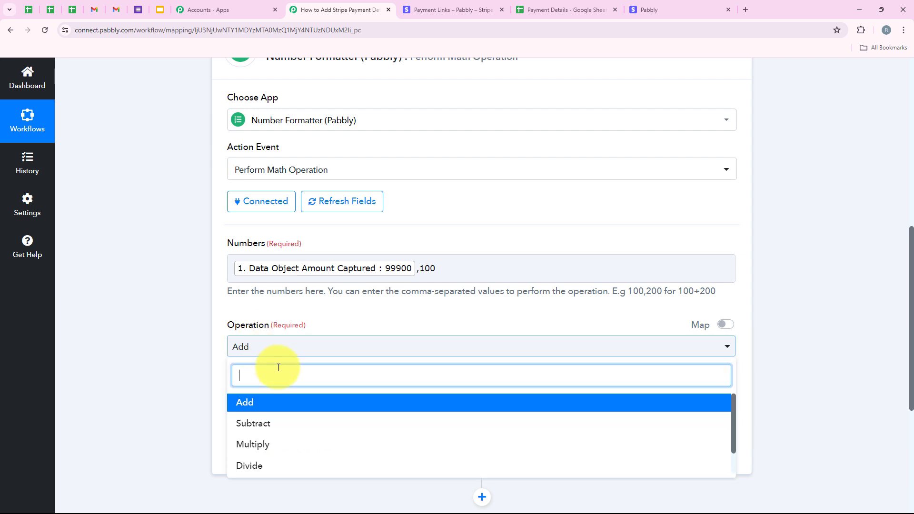
{"action": "left_click", "coordinate": [292, 464]}
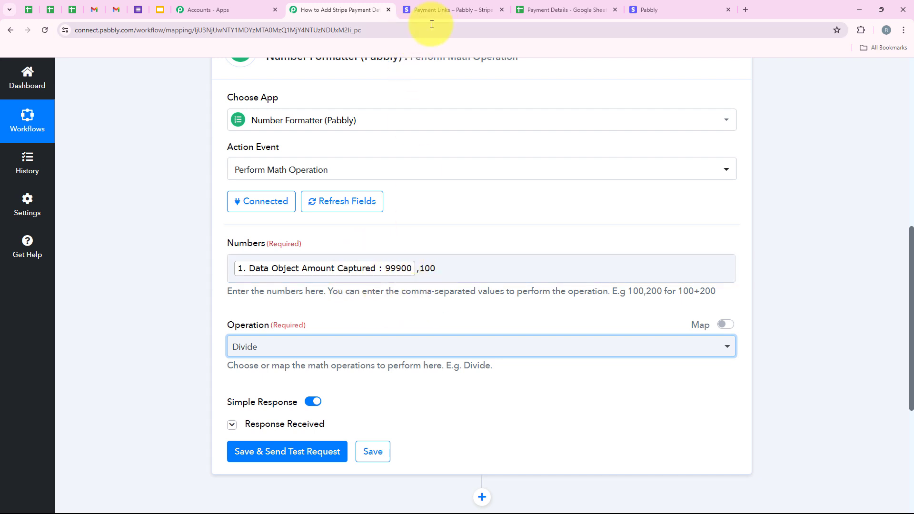
- Check the payment link's price in the Stripe tab
{"action": "left_click", "coordinate": [434, 10]}
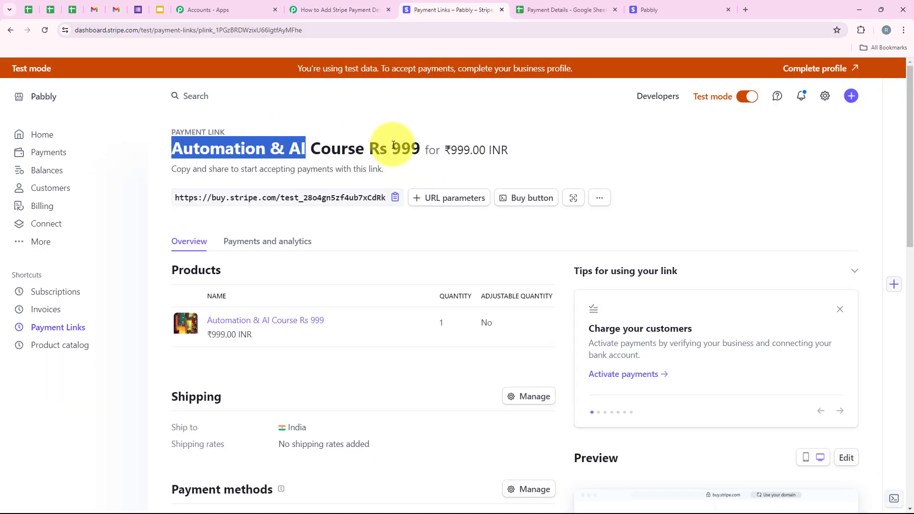
{"action": "left_click_drag", "start_coordinate": [393, 149], "coordinate": [420, 149]}
{"action": "left_click", "coordinate": [349, 6]}
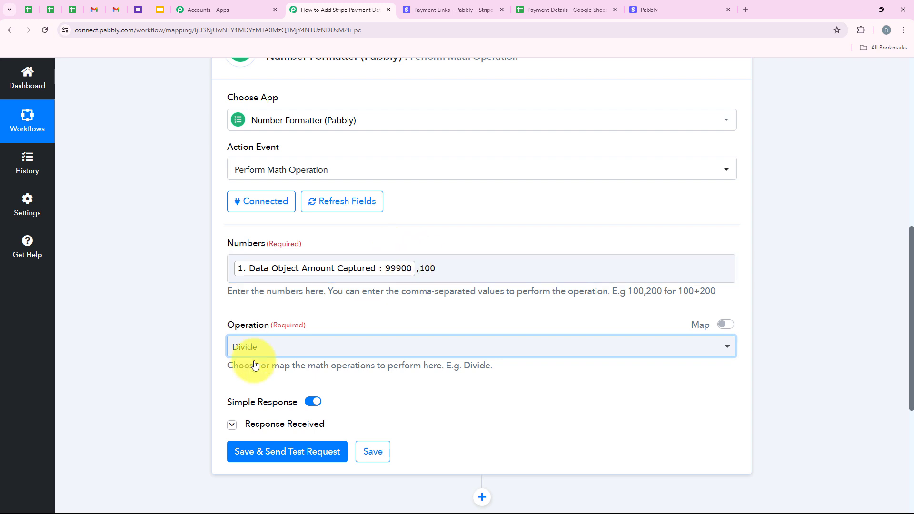
- Save the math operation and send a test request, then review the returned result
{"action": "left_click", "coordinate": [308, 457]}
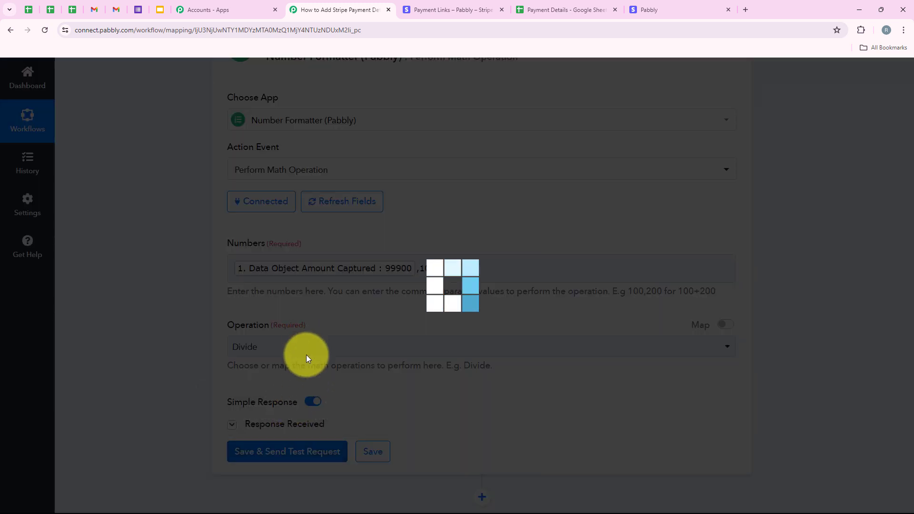
{"action": "scroll", "coordinate": [366, 277], "scroll_direction": "down", "scroll_amount": 2}
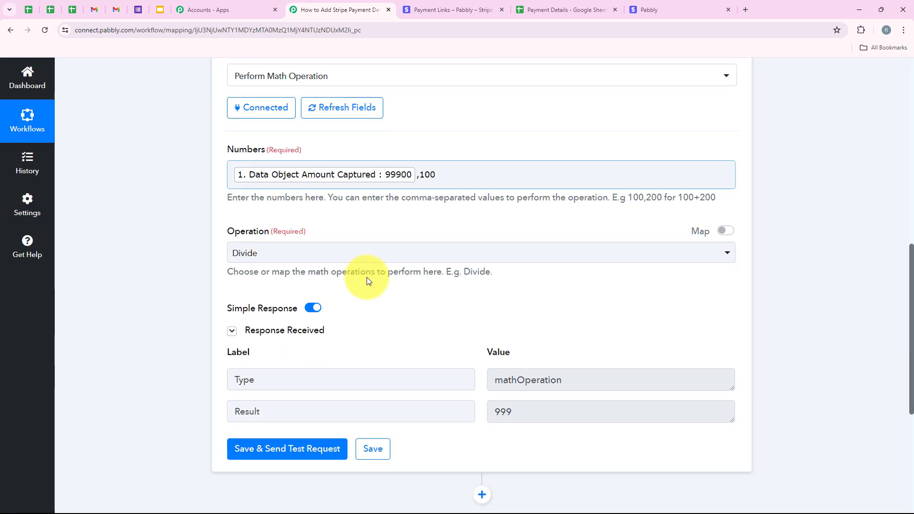
{"action": "left_click", "coordinate": [503, 416]}
{"action": "double_click", "coordinate": [502, 415]}
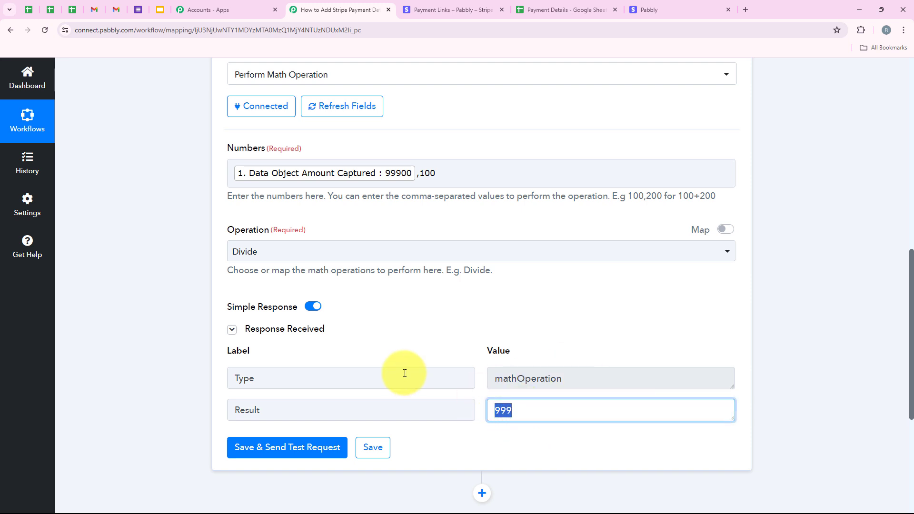
- Add a Google Sheets action after the Number Formatter step, searching the apps for Google Sheets
{"action": "scroll", "coordinate": [196, 345], "scroll_direction": "up", "scroll_amount": 7}
{"action": "scroll", "coordinate": [317, 251], "scroll_direction": "up", "scroll_amount": 1}
{"action": "left_click", "coordinate": [295, 343]}
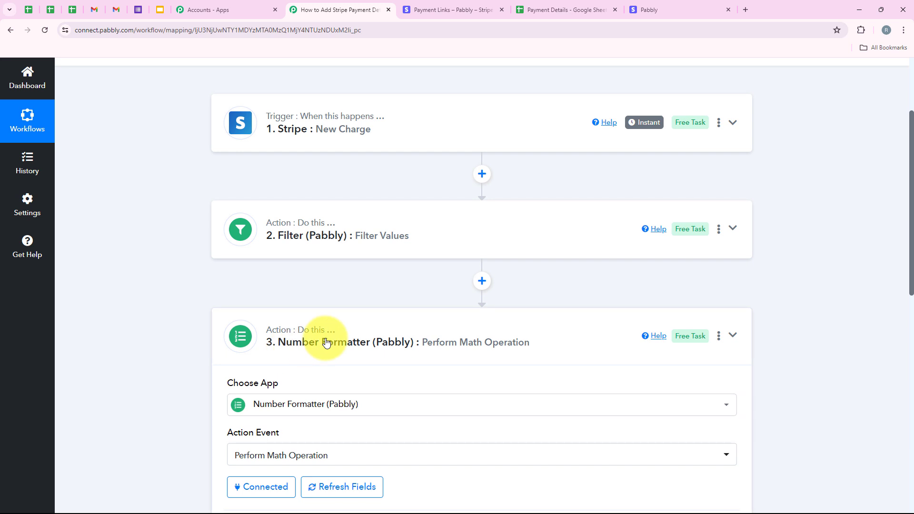
{"action": "left_click", "coordinate": [481, 387]}
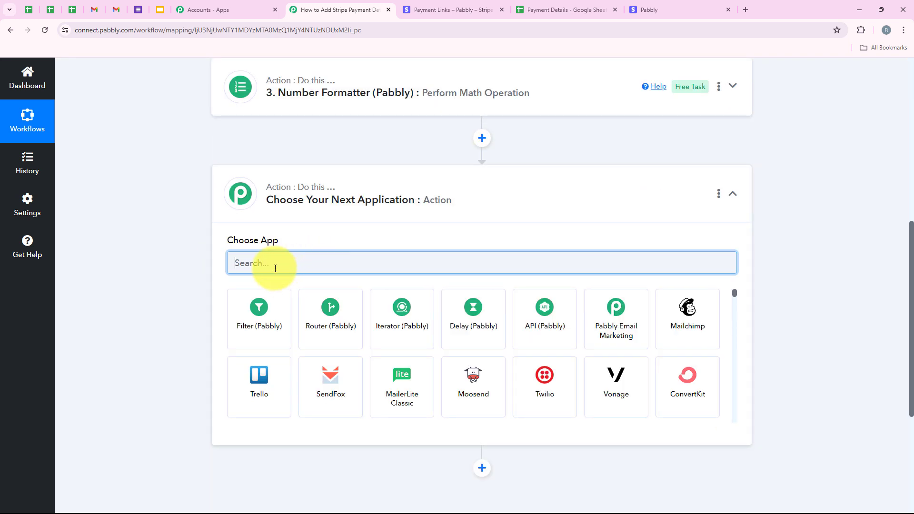
{"action": "type", "text": "Goo"}
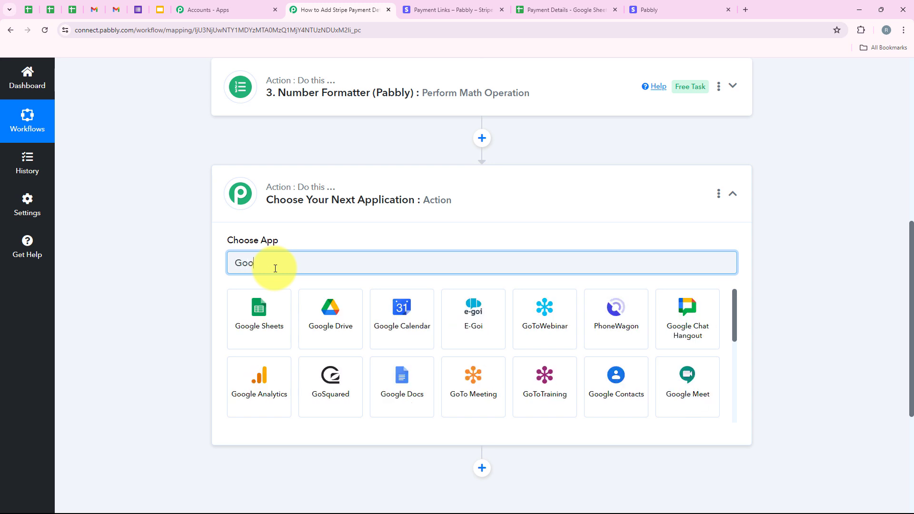
{"action": "type", "text": "gle S"}
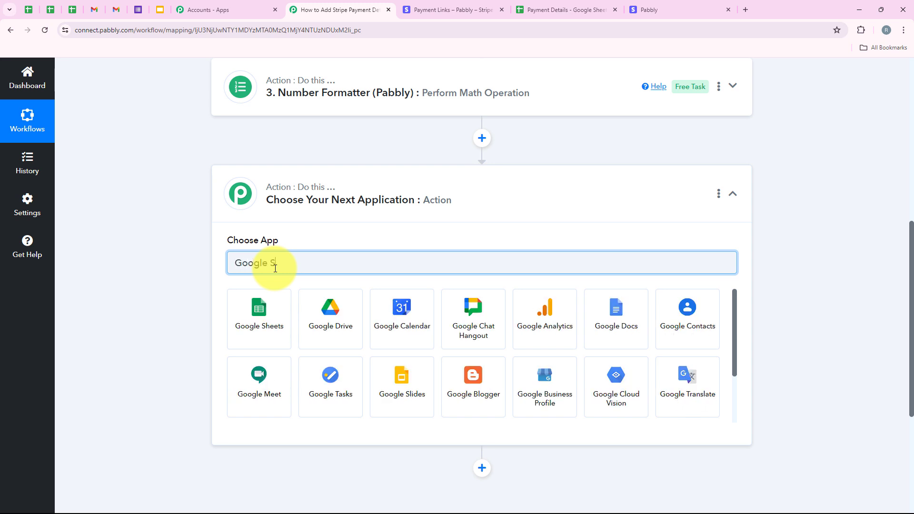
{"action": "type", "text": "he"}
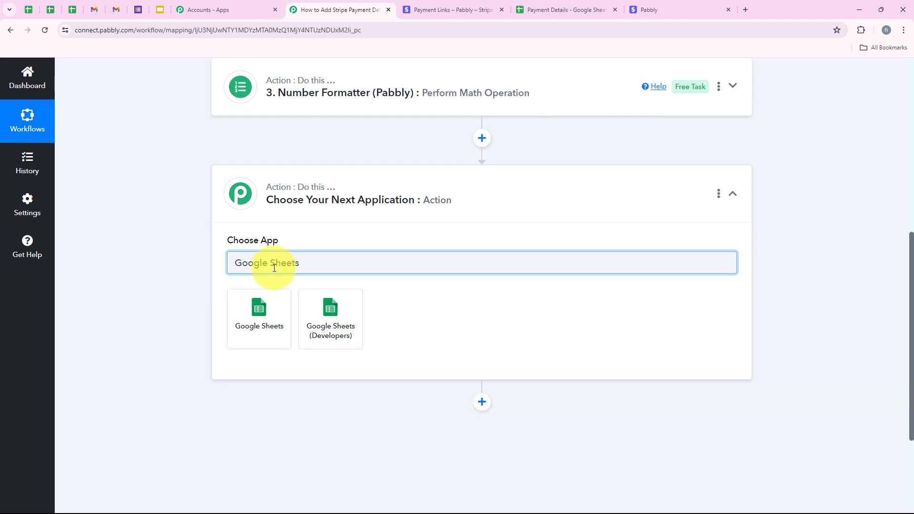
{"action": "type", "text": "ets"}
{"action": "left_click", "coordinate": [260, 295]}
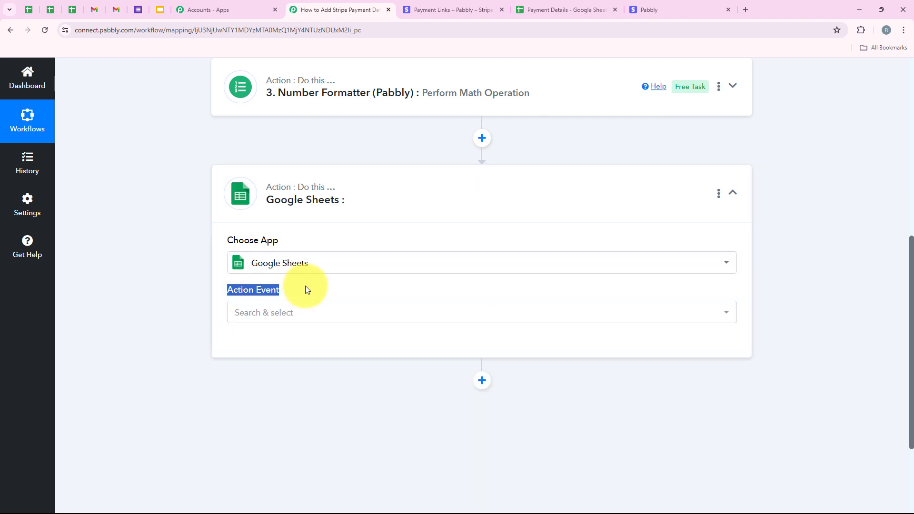
- Set the Google Sheets action event to Add New Row and start connecting it
{"action": "left_click", "coordinate": [302, 316]}
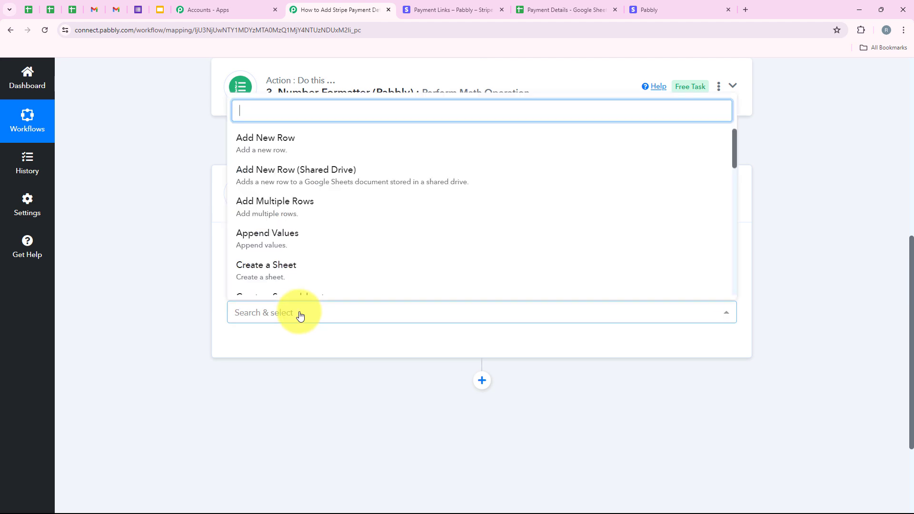
{"action": "left_click", "coordinate": [301, 138]}
{"action": "left_click", "coordinate": [265, 348]}
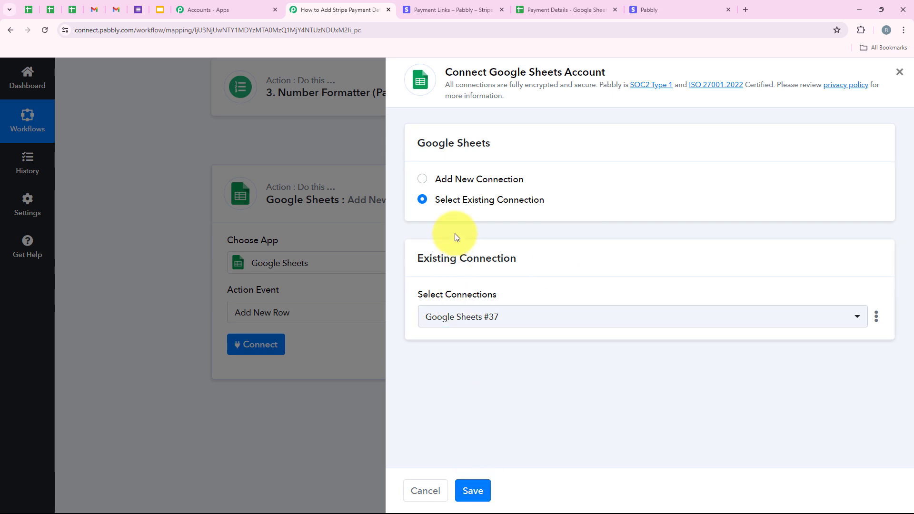
- Add a new Google Sheets connection by signing in with Google and allowing access
{"action": "left_click", "coordinate": [461, 181]}
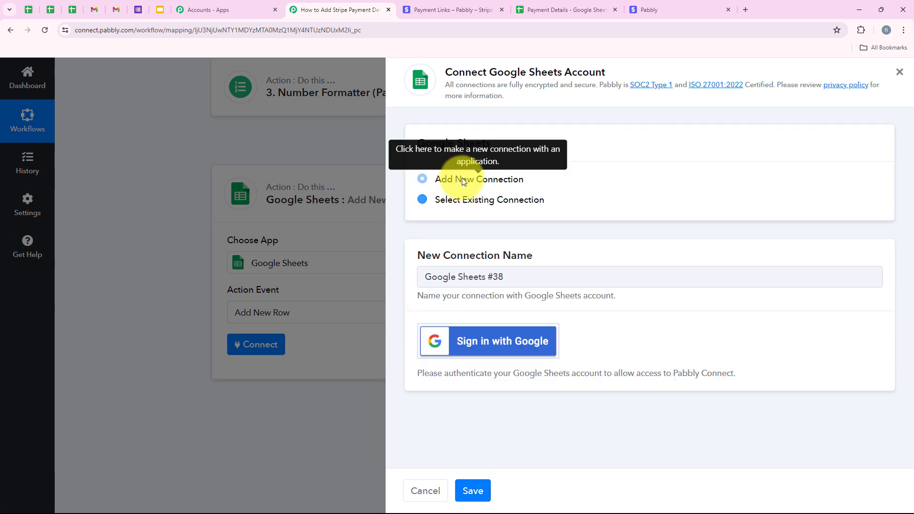
{"action": "left_click", "coordinate": [456, 351]}
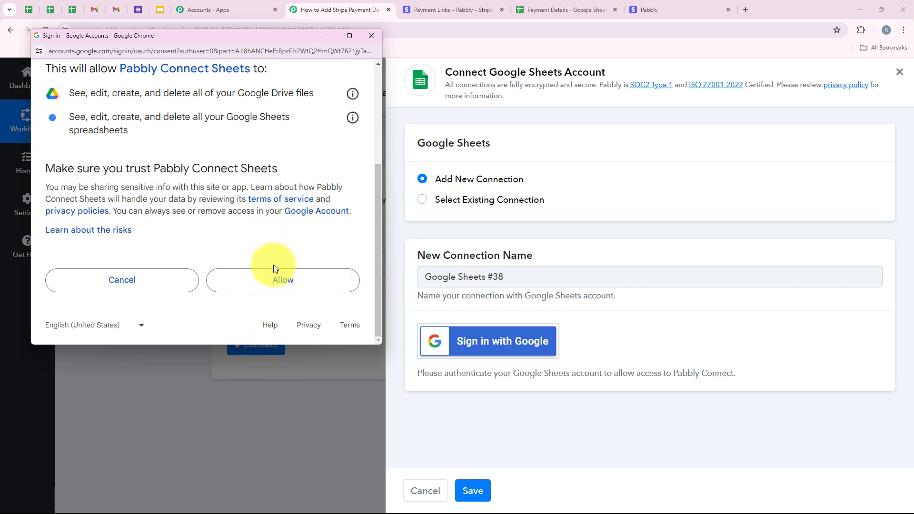
{"action": "left_click", "coordinate": [257, 296]}
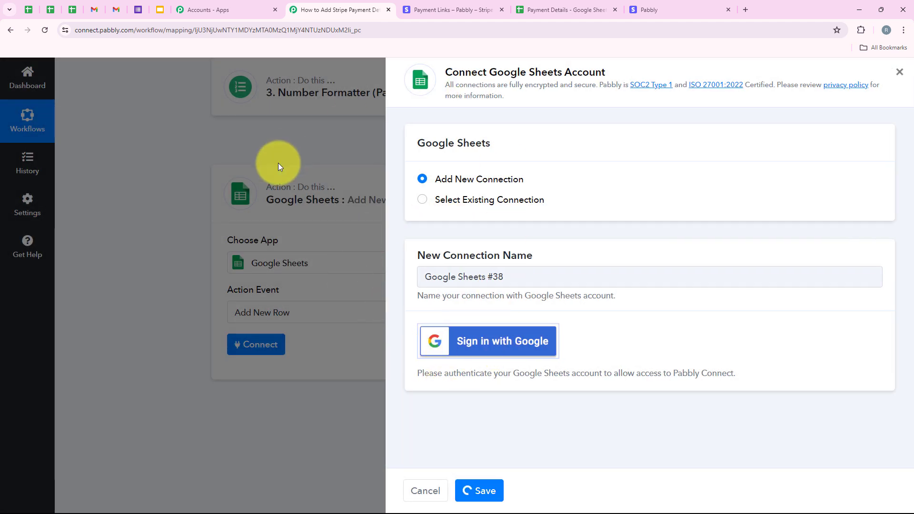
- Choose the Payment Details spreadsheet and its Sheet1 as the destination for the new row
{"action": "scroll", "coordinate": [237, 336], "scroll_direction": "down", "scroll_amount": 3}
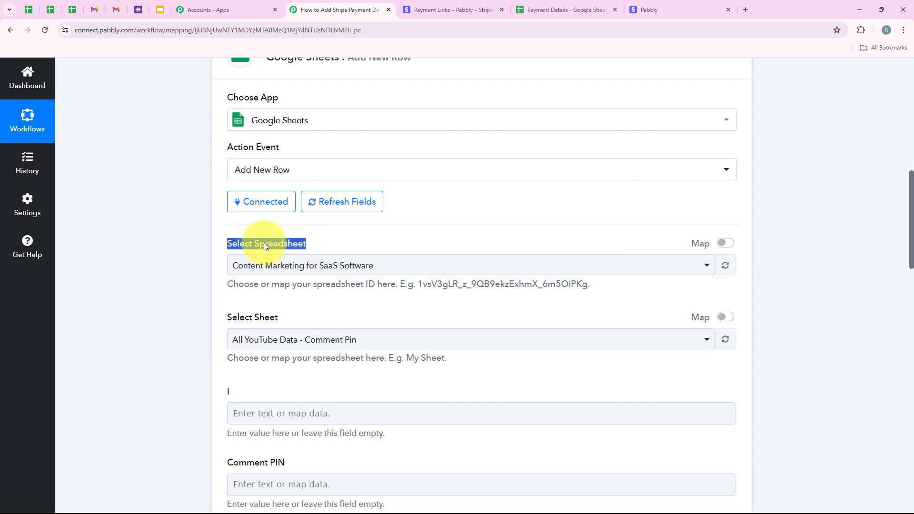
{"action": "left_click_drag", "start_coordinate": [226, 317], "coordinate": [355, 325]}
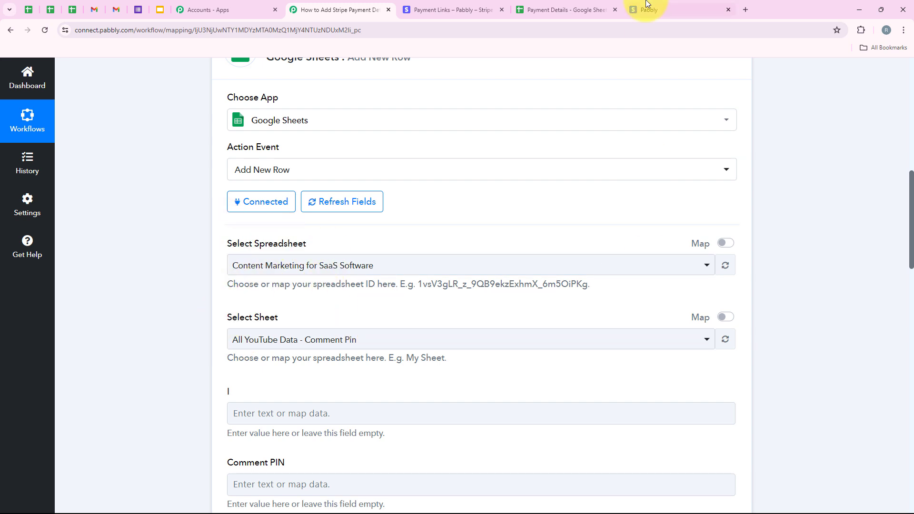
{"action": "left_click", "coordinate": [578, 9]}
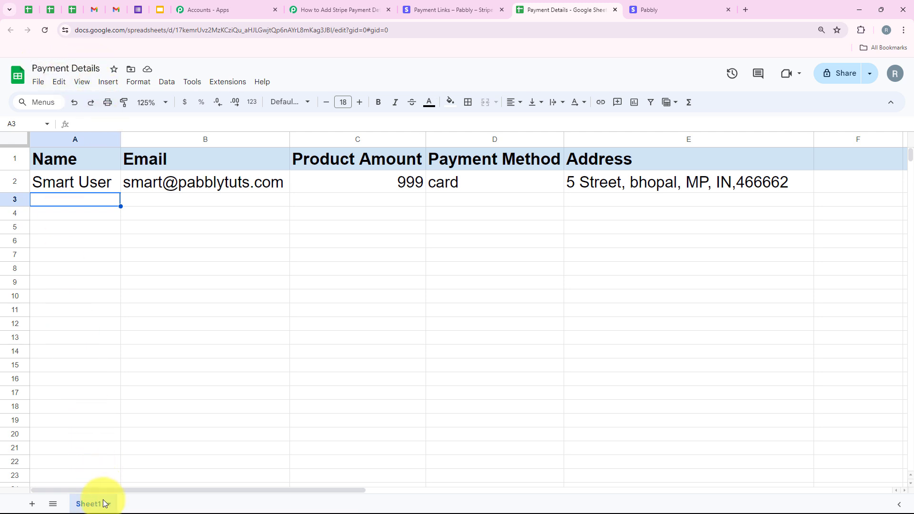
{"action": "left_click", "coordinate": [328, 9]}
{"action": "left_click", "coordinate": [253, 265]}
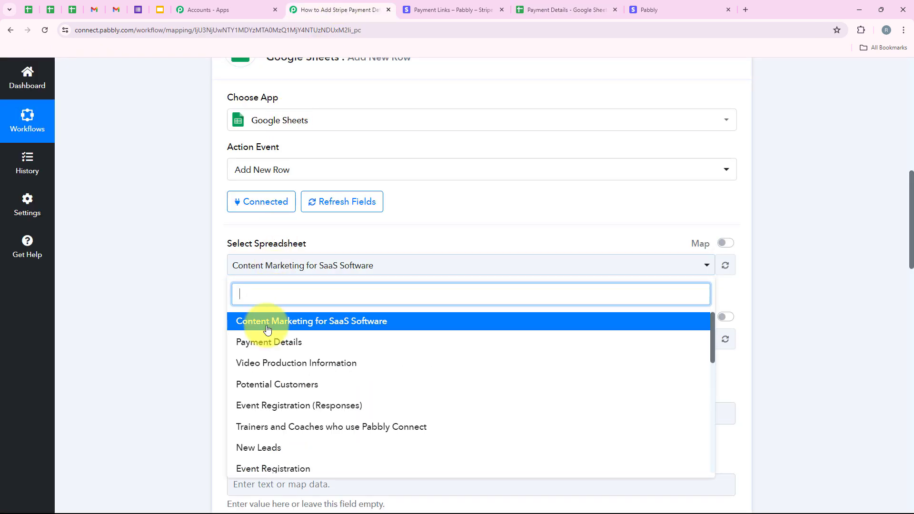
{"action": "left_click", "coordinate": [265, 347]}
{"action": "left_click_drag", "start_coordinate": [249, 285], "coordinate": [287, 326]}
{"action": "left_click", "coordinate": [287, 327]}
{"action": "left_click", "coordinate": [295, 342]}
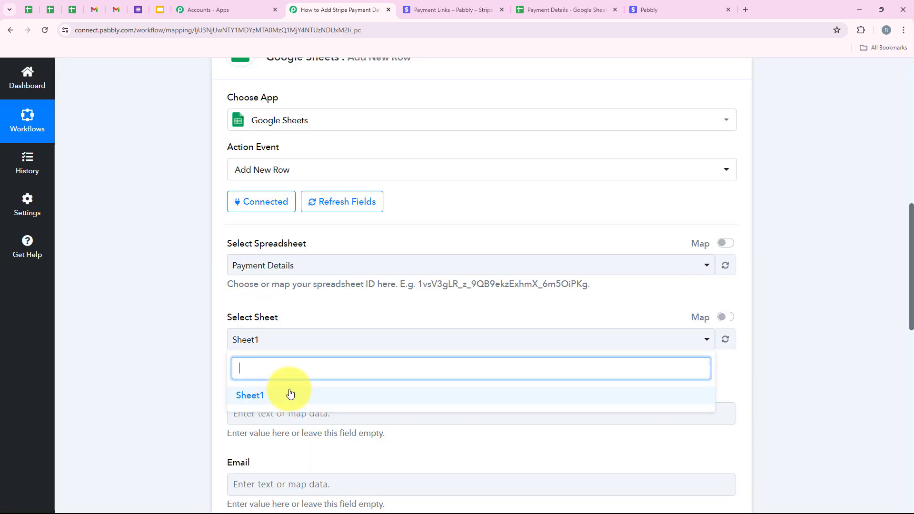
{"action": "left_click", "coordinate": [290, 394]}
- Compare the spreadsheet's column headers with the row fields listed in the Google Sheets action
{"action": "scroll", "coordinate": [302, 347], "scroll_direction": "down", "scroll_amount": 5}
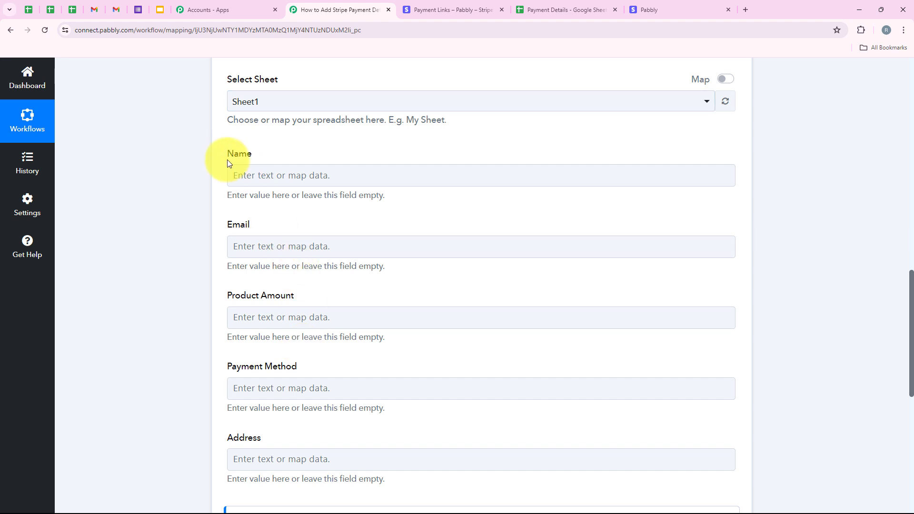
{"action": "left_click", "coordinate": [354, 318]}
{"action": "scroll", "coordinate": [189, 317], "scroll_direction": "down", "scroll_amount": 1}
{"action": "left_click", "coordinate": [187, 313]}
{"action": "scroll", "coordinate": [273, 327], "scroll_direction": "up", "scroll_amount": 2}
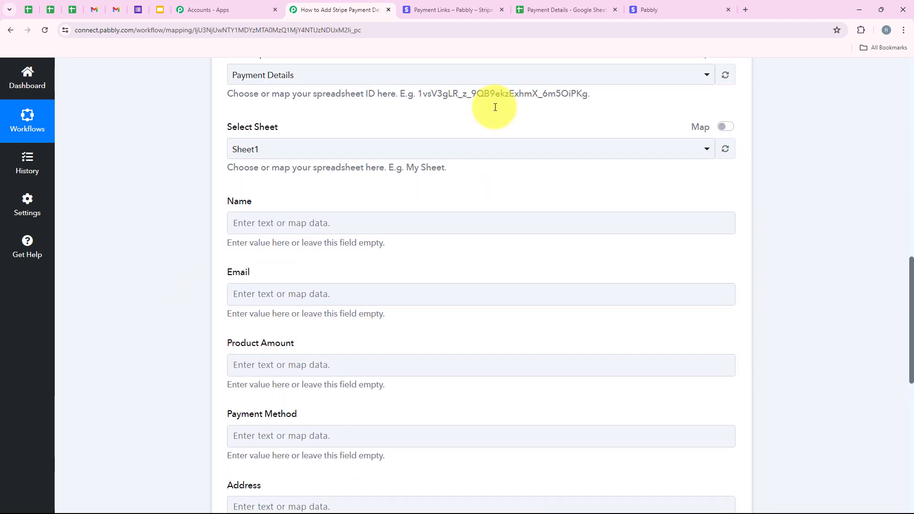
{"action": "left_click", "coordinate": [559, 9]}
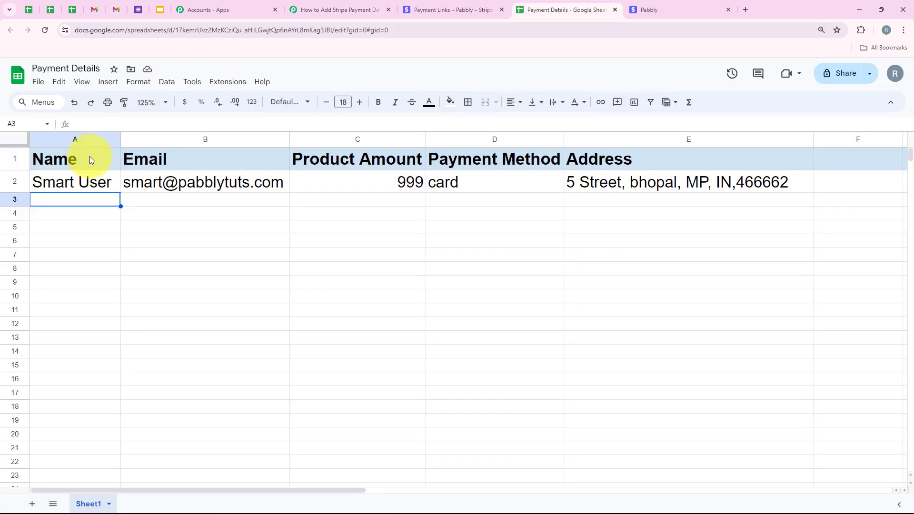
{"action": "left_click_drag", "start_coordinate": [90, 156], "coordinate": [552, 153]}
{"action": "left_click", "coordinate": [328, 9]}
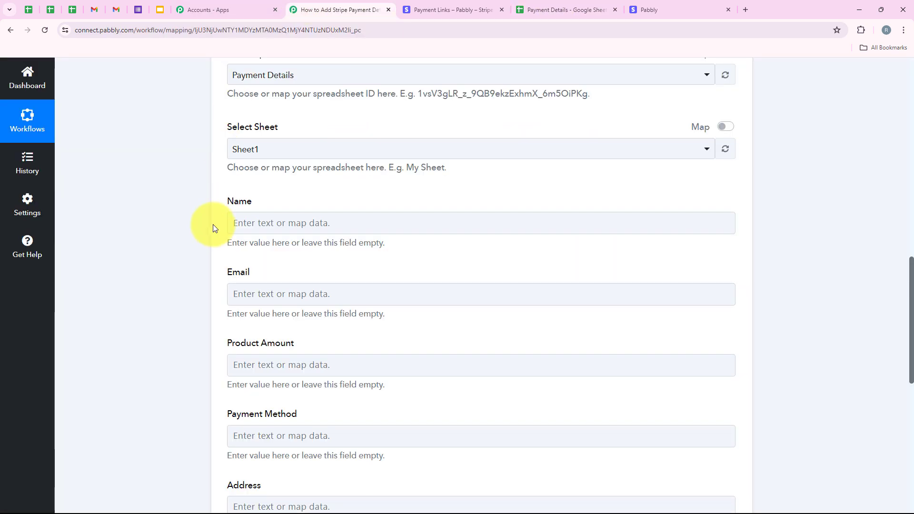
{"action": "scroll", "coordinate": [238, 257], "scroll_direction": "down", "scroll_amount": 1}
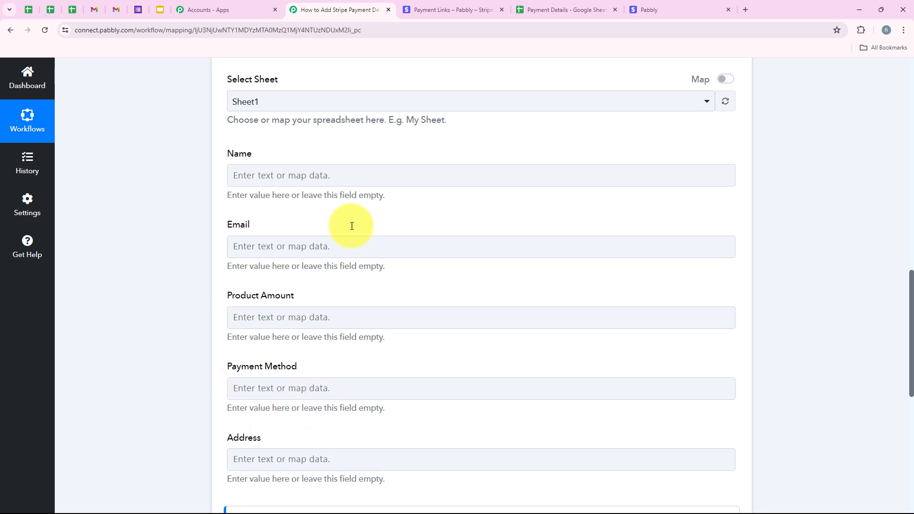
- Map the Name field to the Stripe charge's Billing Details Name
{"action": "left_click", "coordinate": [245, 171]}
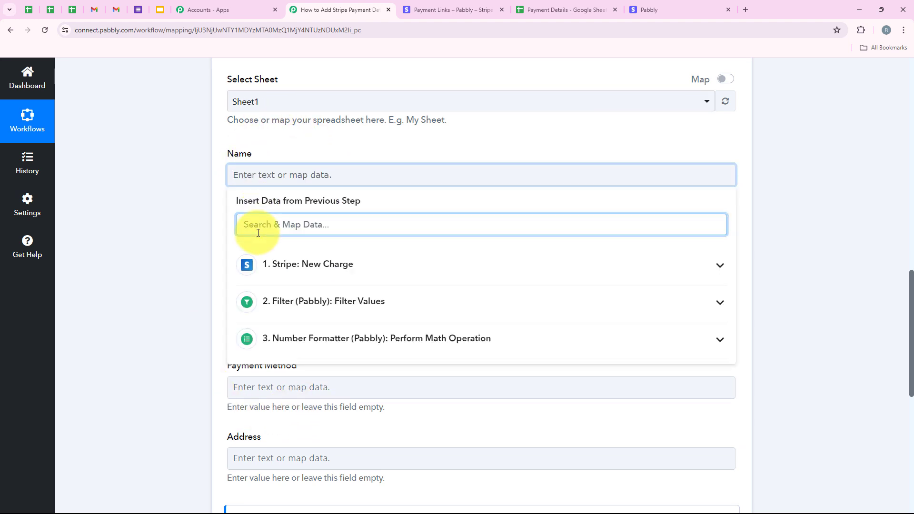
{"action": "type", "text": "Name"}
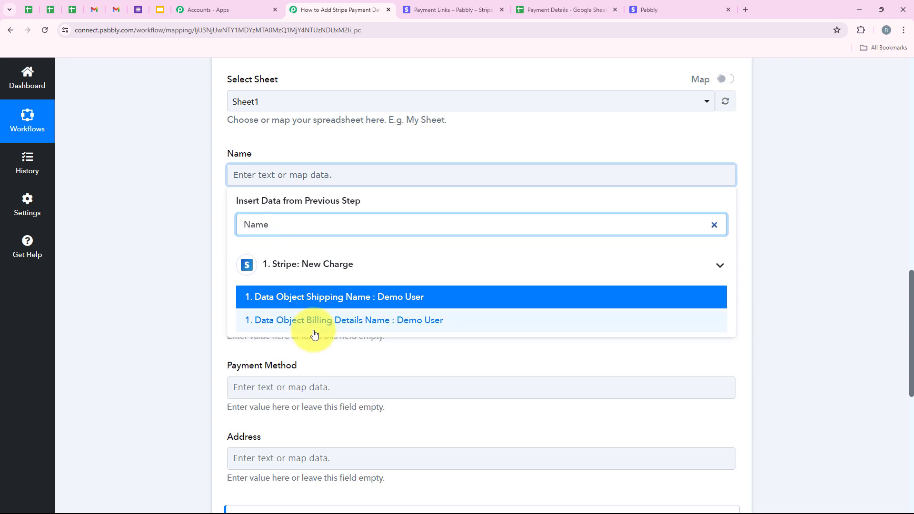
{"action": "left_click", "coordinate": [327, 320]}
{"action": "scroll", "coordinate": [209, 286], "scroll_direction": "down", "scroll_amount": 1}
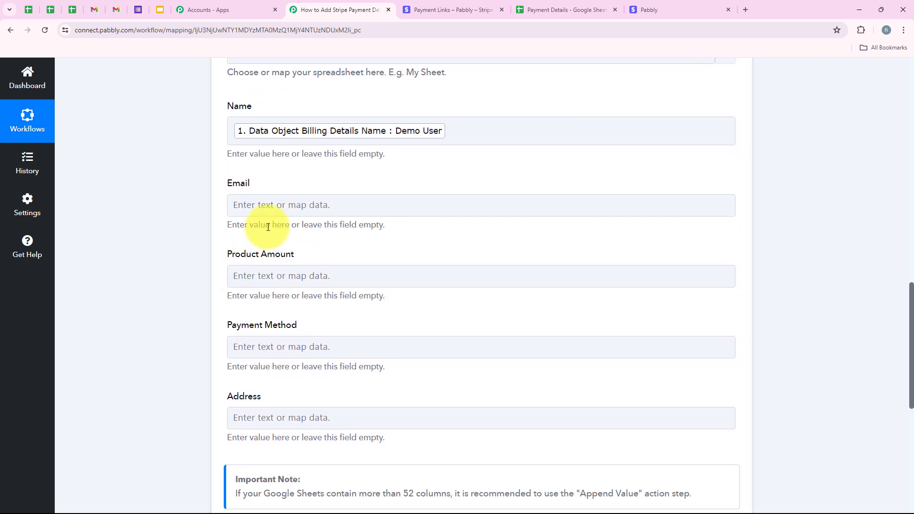
- Map the Email field to the Stripe charge's Billing Details Email, searching the data for email
{"action": "left_click", "coordinate": [235, 203]}
{"action": "type", "text": "email"}
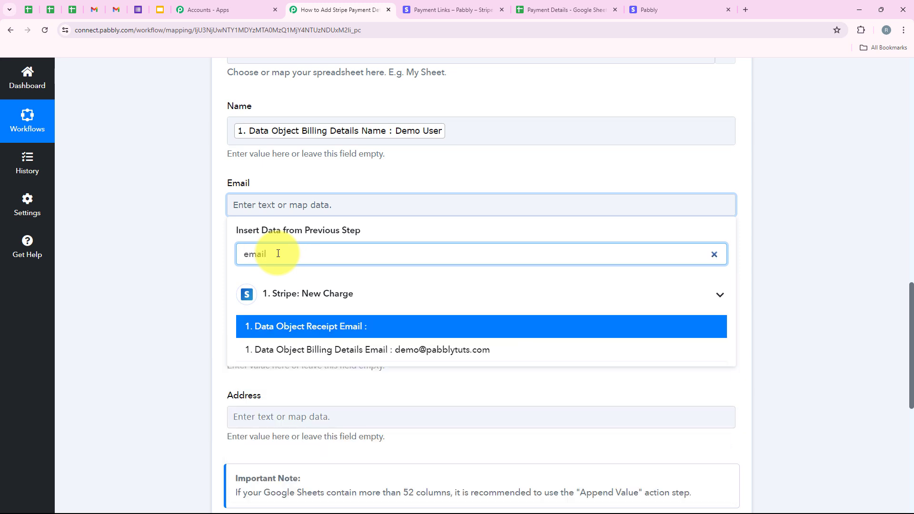
{"action": "scroll", "coordinate": [428, 436], "scroll_direction": "up", "scroll_amount": 1}
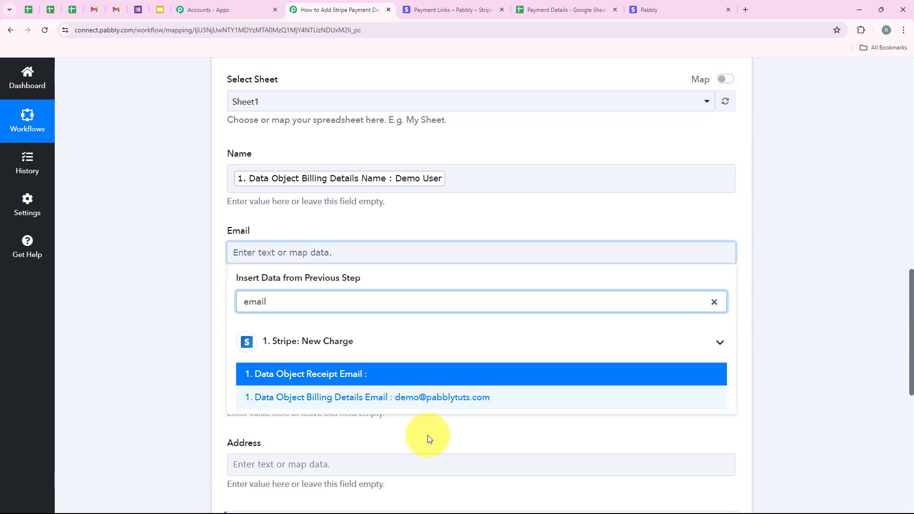
{"action": "left_click", "coordinate": [432, 403]}
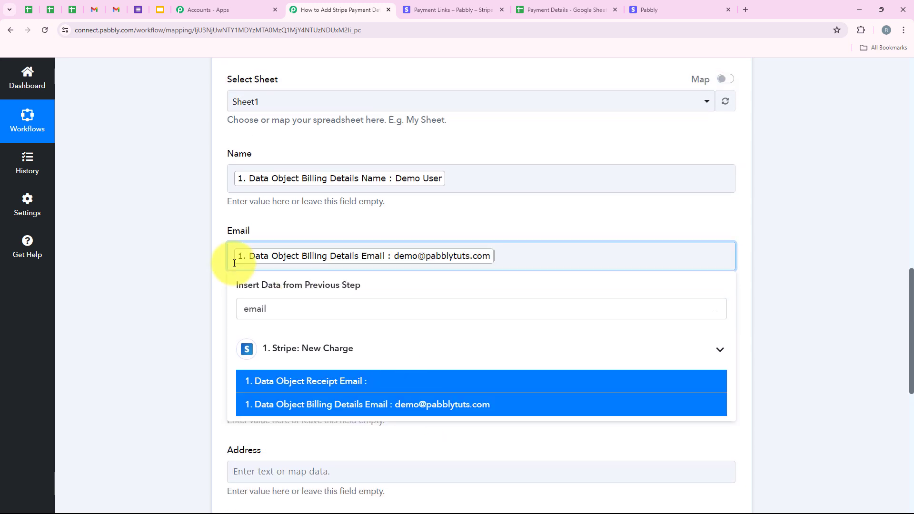
{"action": "scroll", "coordinate": [195, 245], "scroll_direction": "down", "scroll_amount": 2}
- Map the Product Amount field to the Result of the Number Formatter math operation
{"action": "left_click", "coordinate": [231, 233]}
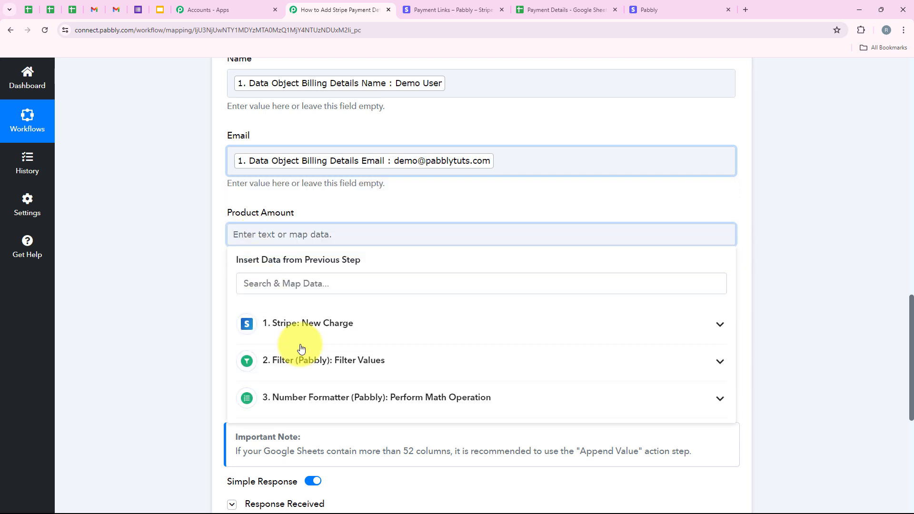
{"action": "scroll", "coordinate": [196, 269], "scroll_direction": "down", "scroll_amount": 1}
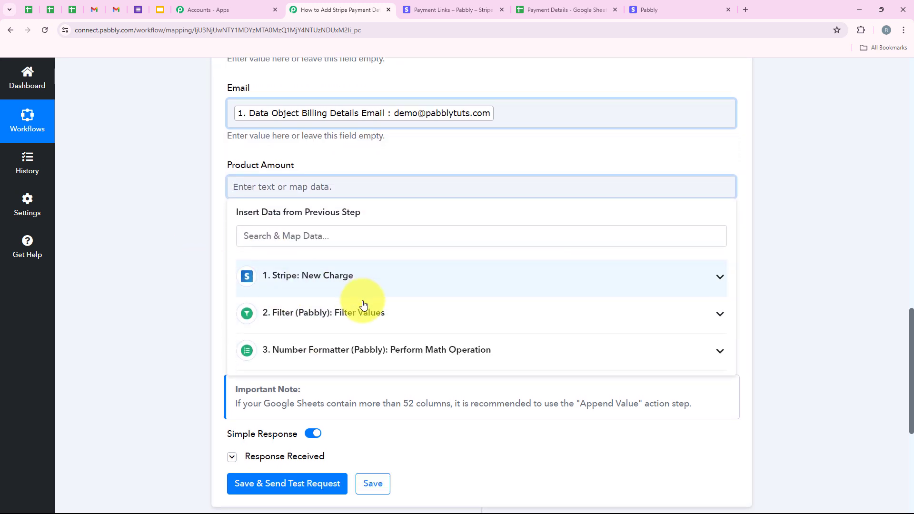
{"action": "left_click", "coordinate": [329, 351]}
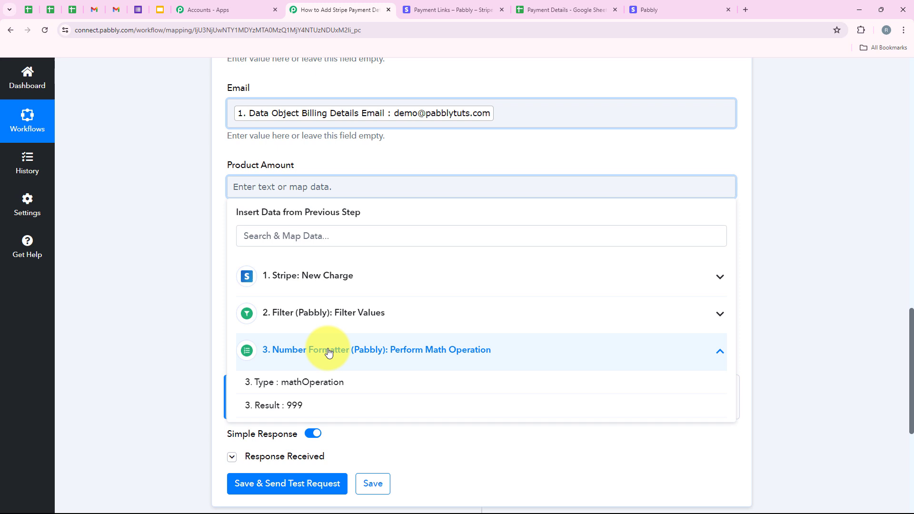
{"action": "left_click", "coordinate": [338, 406]}
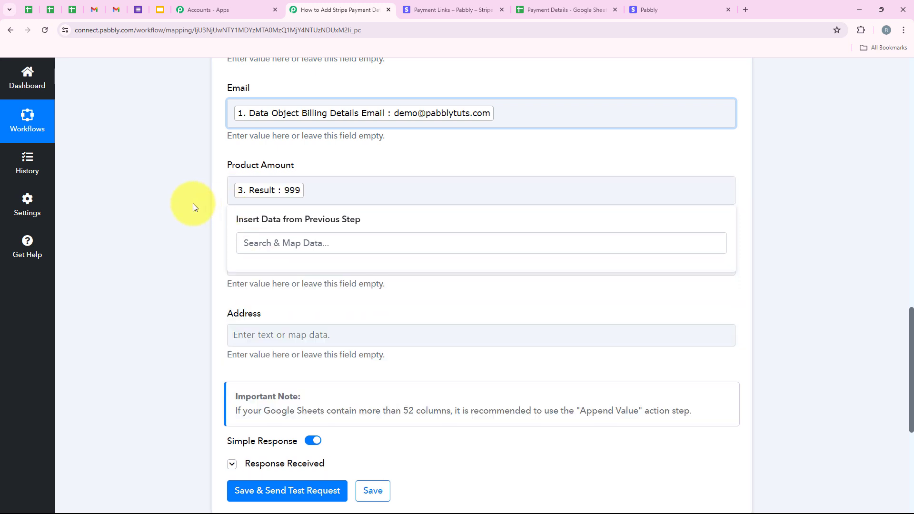
- Map the Payment Method field to the Stripe Payment Method Details Type, searching for payment method
{"action": "scroll", "coordinate": [248, 181], "scroll_direction": "down", "scroll_amount": 2}
{"action": "left_click", "coordinate": [260, 173]}
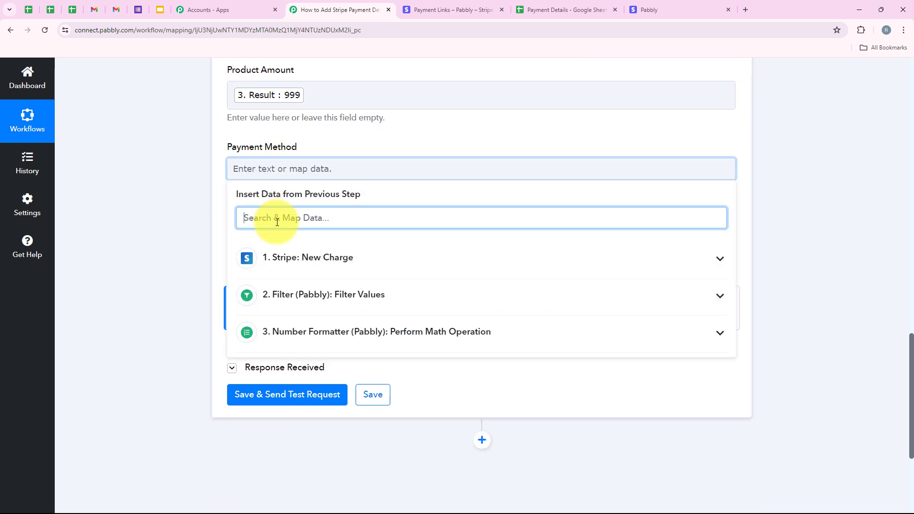
{"action": "type", "text": "payment method"}
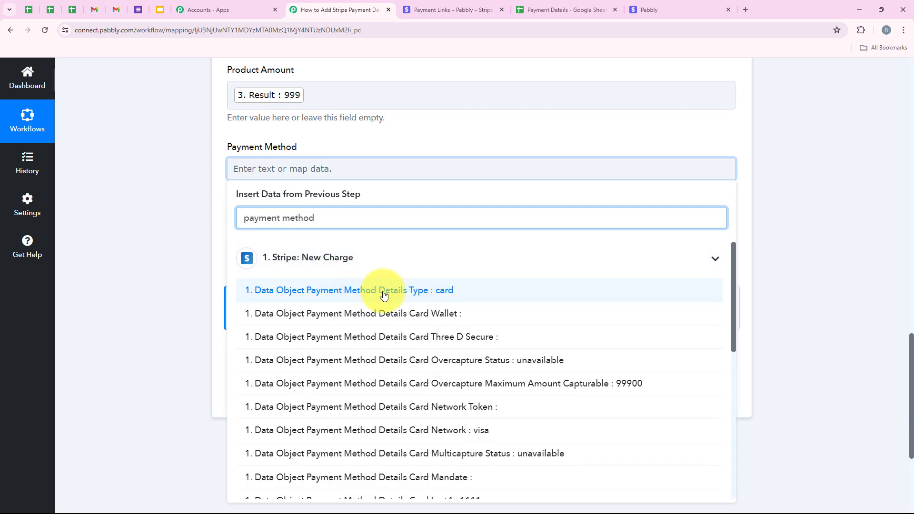
{"action": "left_click", "coordinate": [357, 295]}
{"action": "left_click", "coordinate": [208, 203]}
{"action": "scroll", "coordinate": [219, 241], "scroll_direction": "down", "scroll_amount": 1}
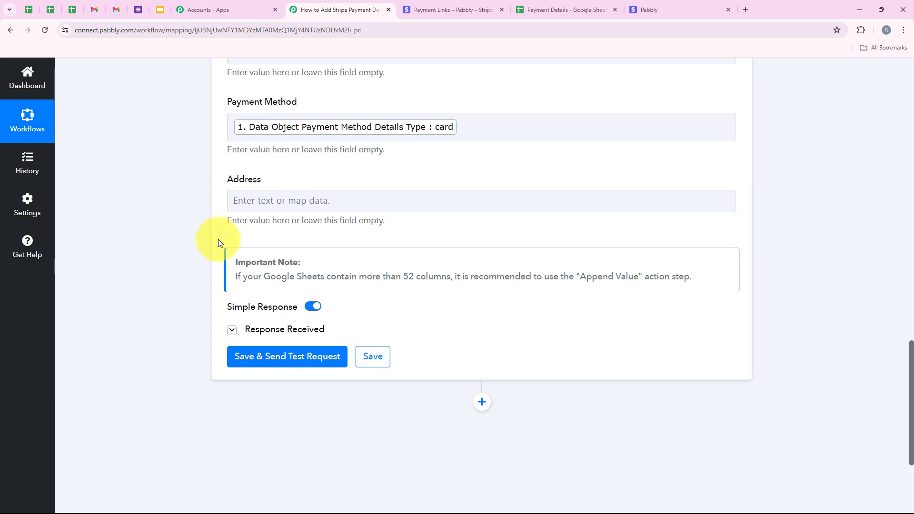
- Fill the Address field with the shipping Line1, City, State, Country and Postal Code, separated by commas
{"action": "left_click", "coordinate": [264, 195]}
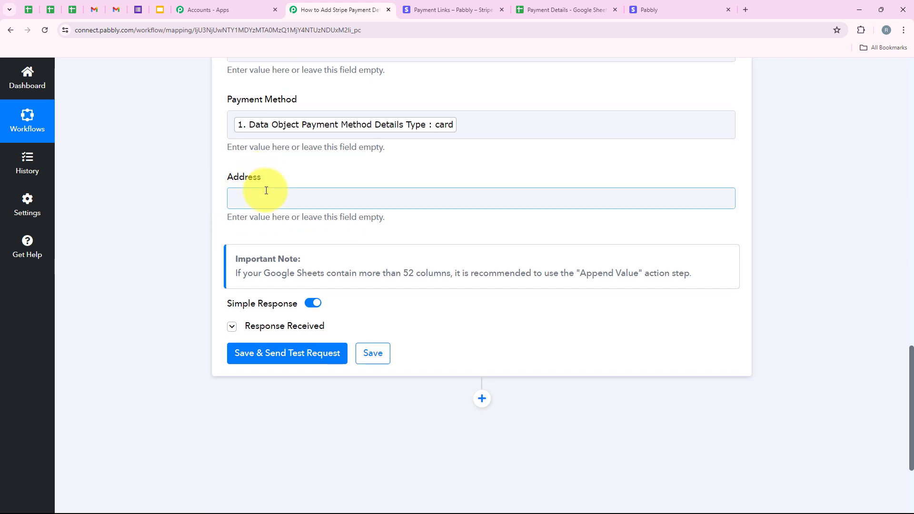
{"action": "left_click", "coordinate": [284, 248]}
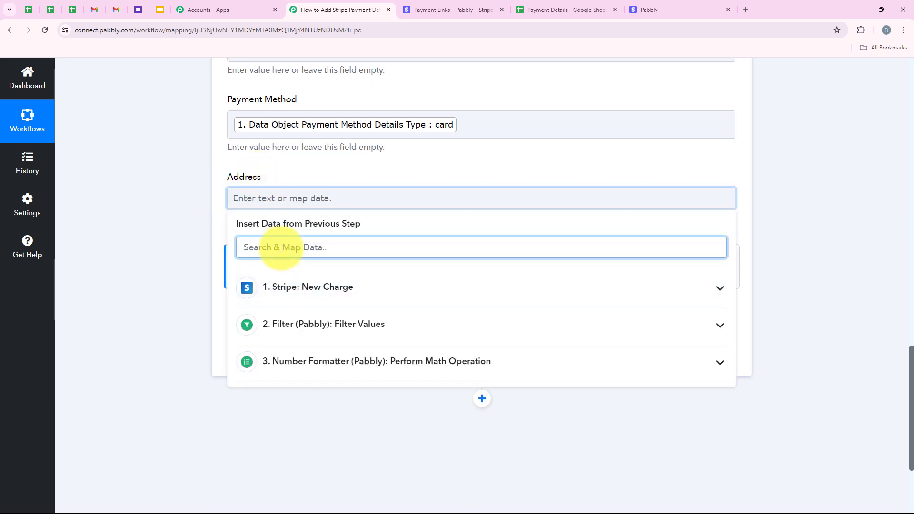
{"action": "type", "text": "add"}
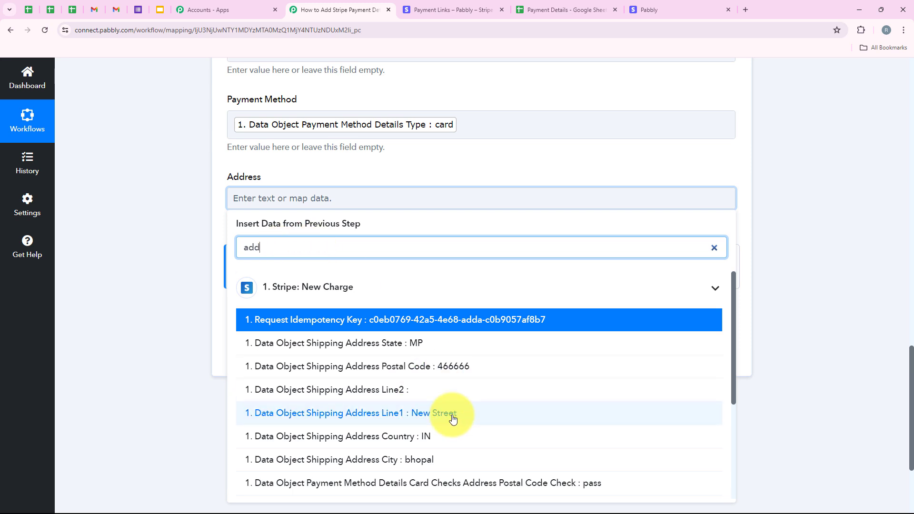
{"action": "left_click", "coordinate": [453, 419]}
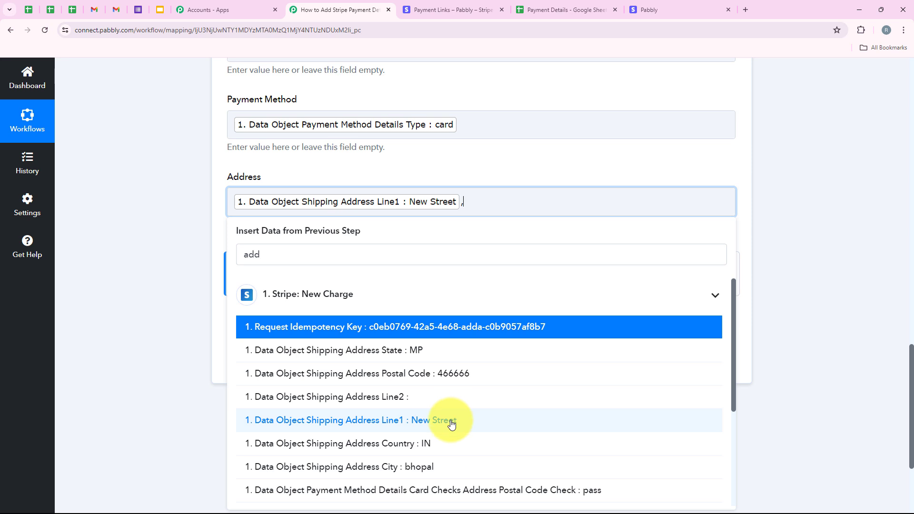
{"action": "left_click", "coordinate": [433, 463]}
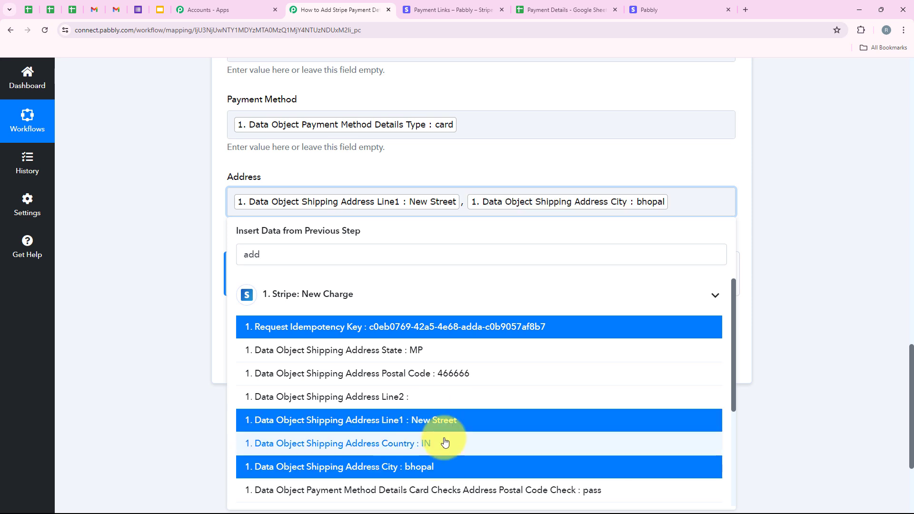
{"action": "left_click", "coordinate": [434, 351]}
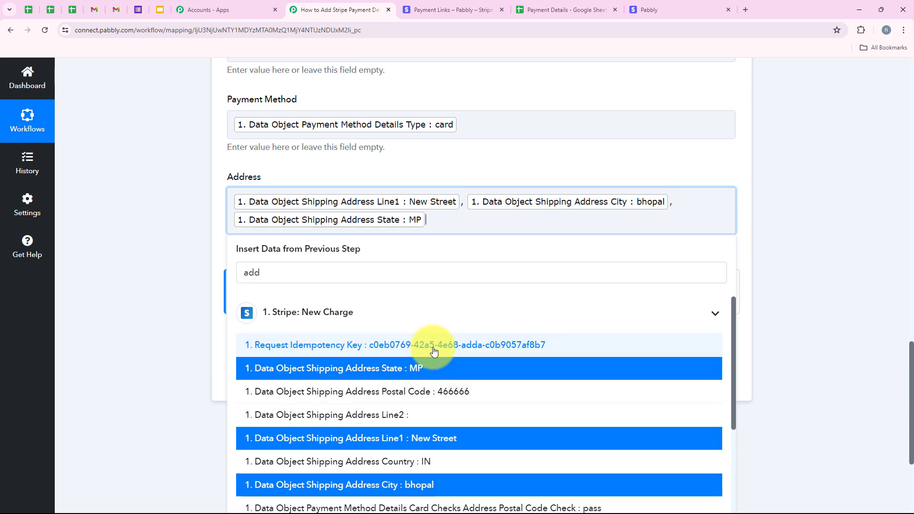
{"action": "left_click", "coordinate": [424, 465]}
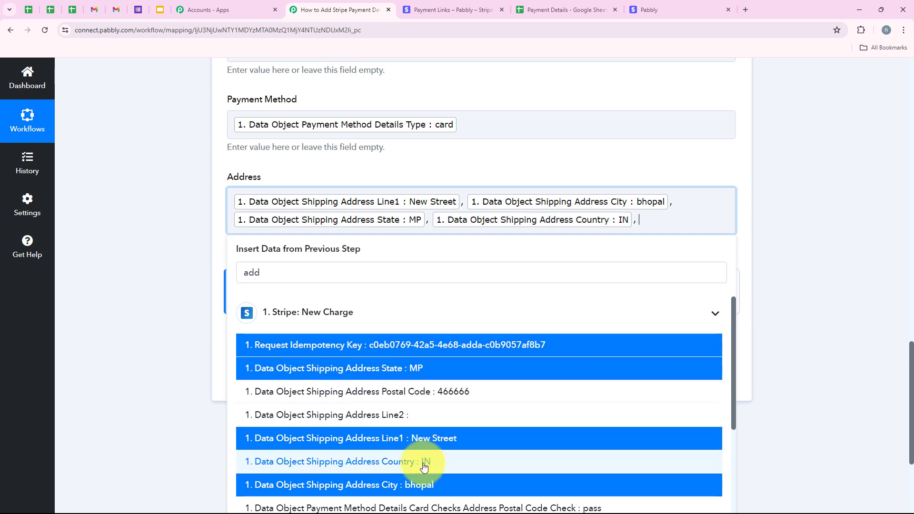
{"action": "left_click", "coordinate": [445, 390]}
{"action": "left_click", "coordinate": [183, 279]}
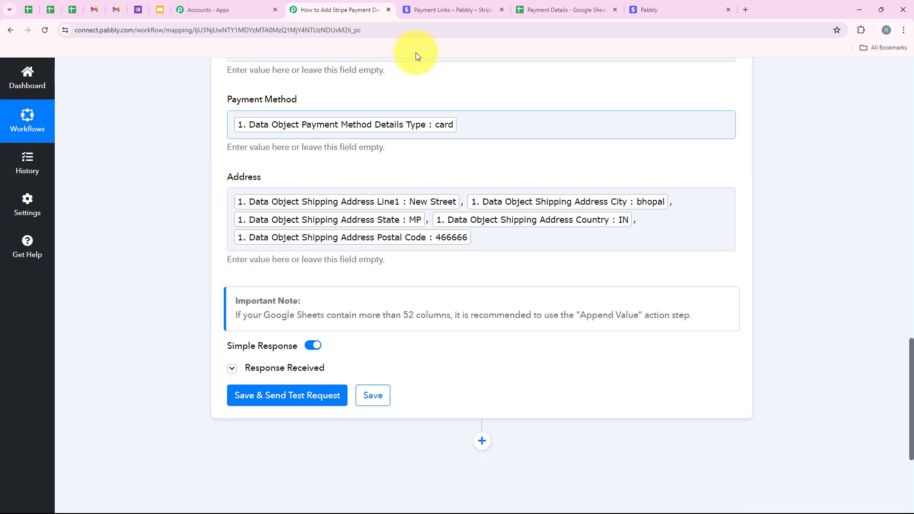
- Save the Google Sheets action and send a test request, then review the response and mapped fields
{"action": "left_click", "coordinate": [313, 404]}
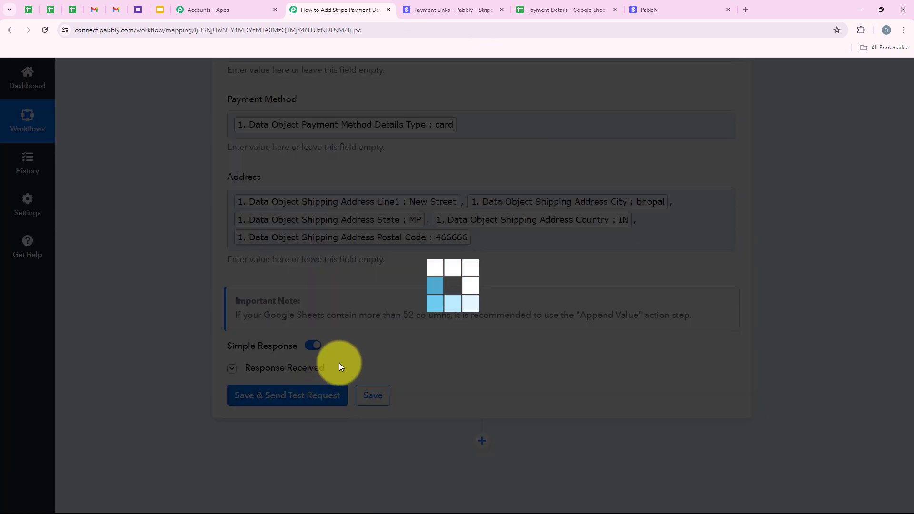
{"action": "scroll", "coordinate": [525, 259], "scroll_direction": "down", "scroll_amount": 3}
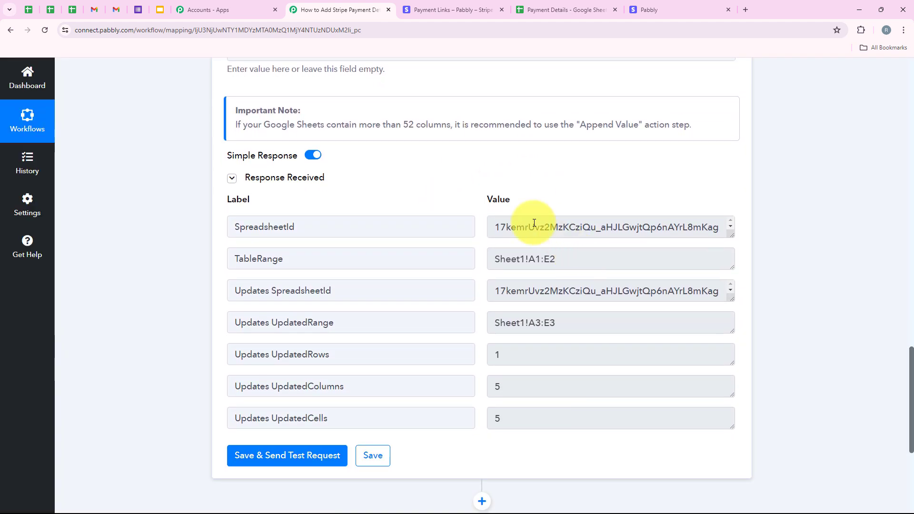
{"action": "scroll", "coordinate": [398, 273], "scroll_direction": "up", "scroll_amount": 10}
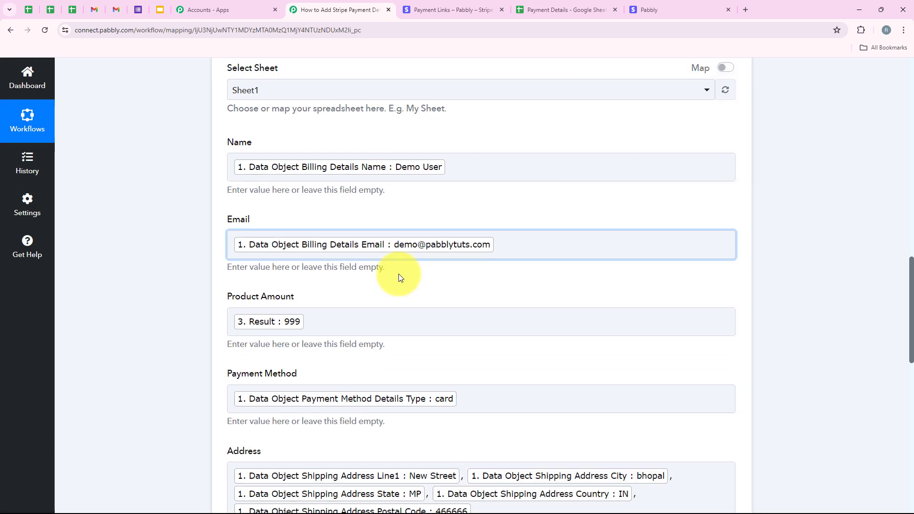
{"action": "scroll", "coordinate": [398, 273], "scroll_direction": "down", "scroll_amount": 10}
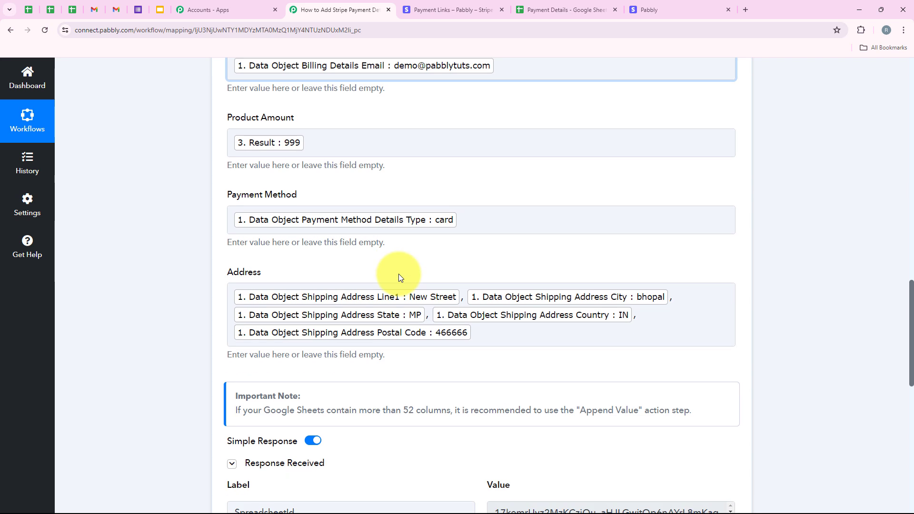
- Review the test response fields and check the newly added row in the Payment Details sheet
{"action": "scroll", "coordinate": [399, 273], "scroll_direction": "down", "scroll_amount": 1}
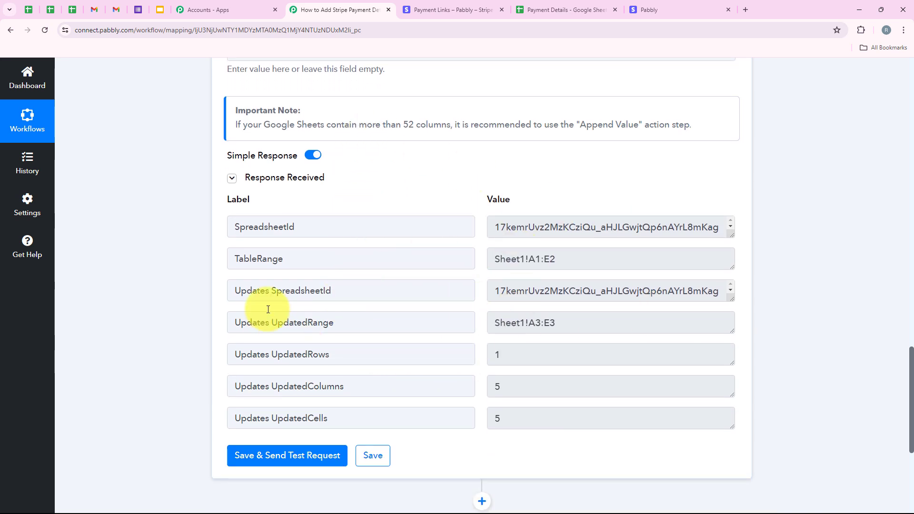
{"action": "middle_click", "coordinate": [184, 297]}
{"action": "scroll", "coordinate": [184, 298], "scroll_direction": "up", "scroll_amount": 20}
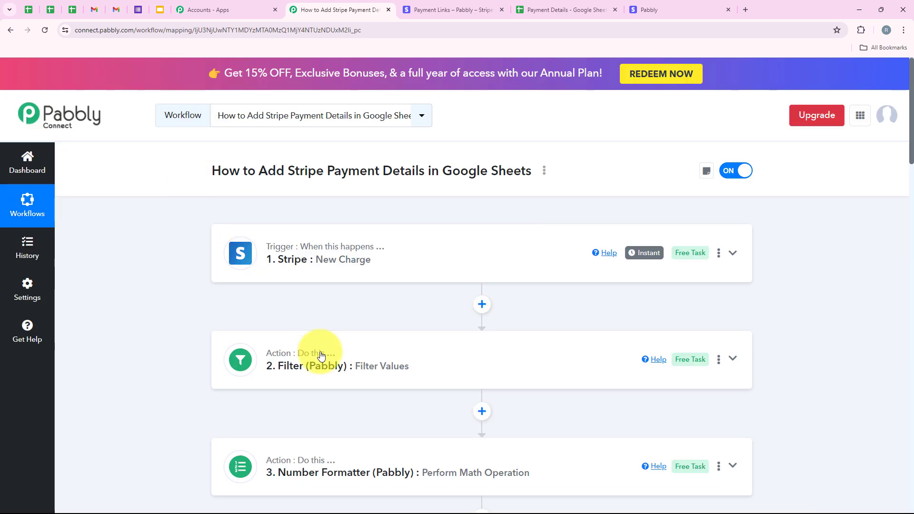
{"action": "left_click", "coordinate": [562, 9]}
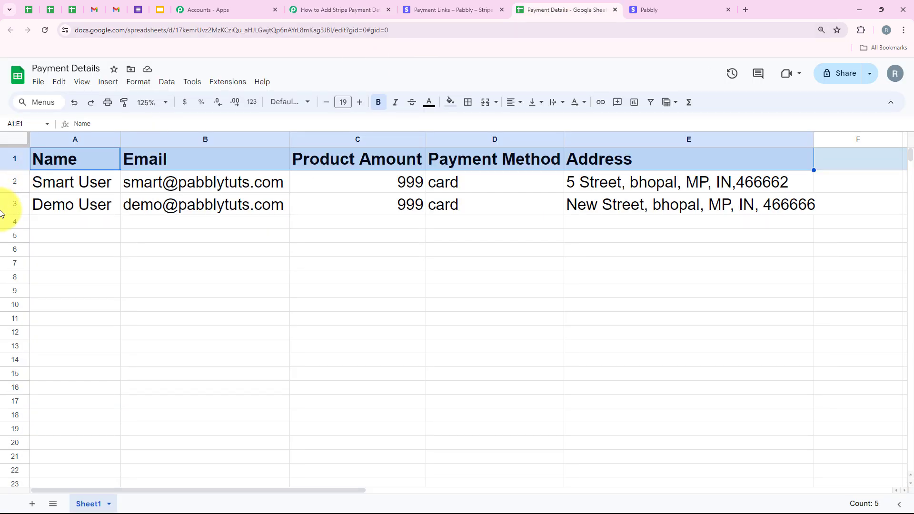
{"action": "left_click", "coordinate": [14, 203]}
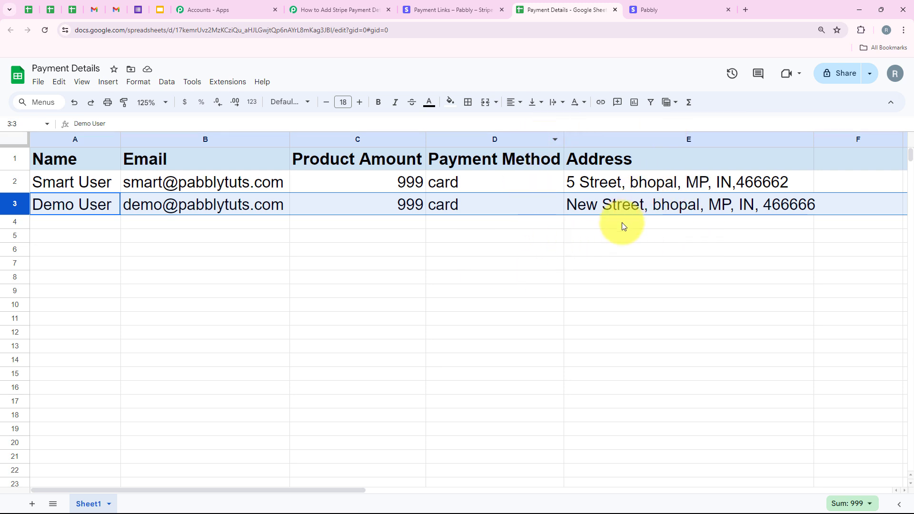
{"action": "left_click", "coordinate": [347, 10]}
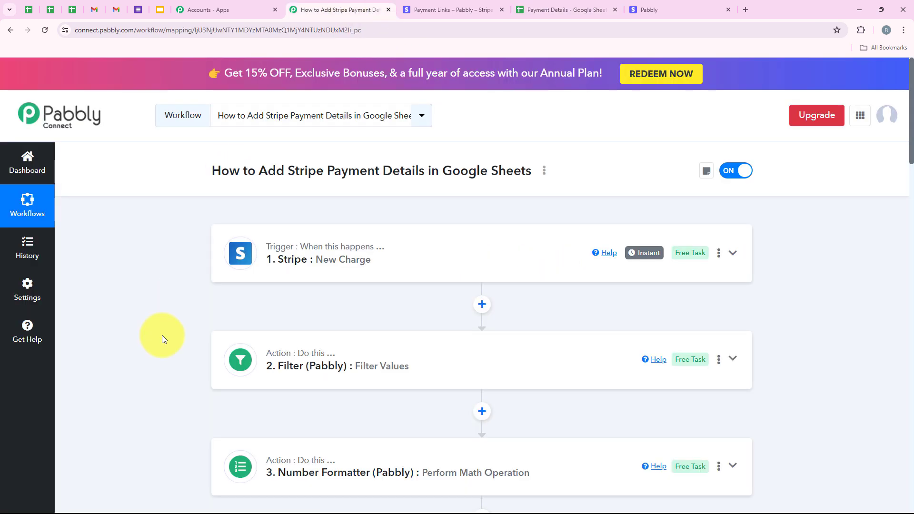
{"action": "scroll", "coordinate": [161, 339], "scroll_direction": "down", "scroll_amount": 1}
{"action": "scroll", "coordinate": [162, 336], "scroll_direction": "down", "scroll_amount": 2}
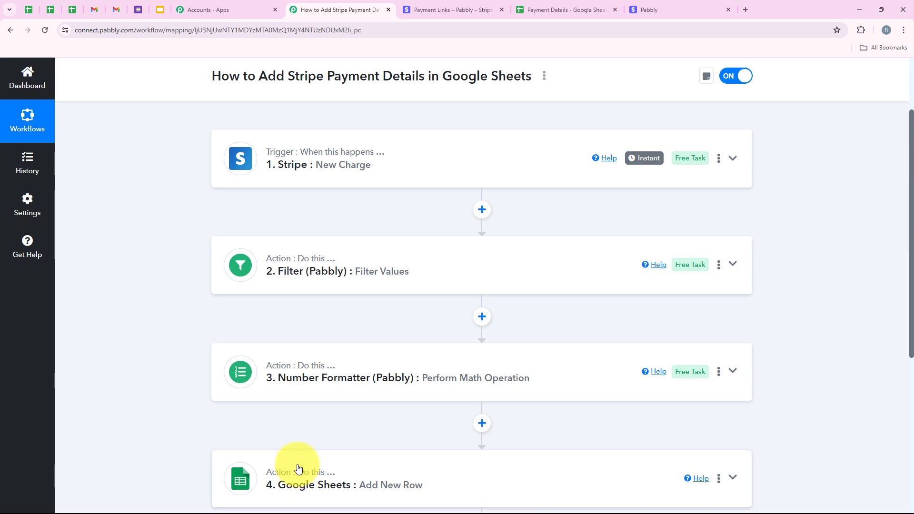
{"action": "scroll", "coordinate": [297, 466], "scroll_direction": "up", "scroll_amount": 3}
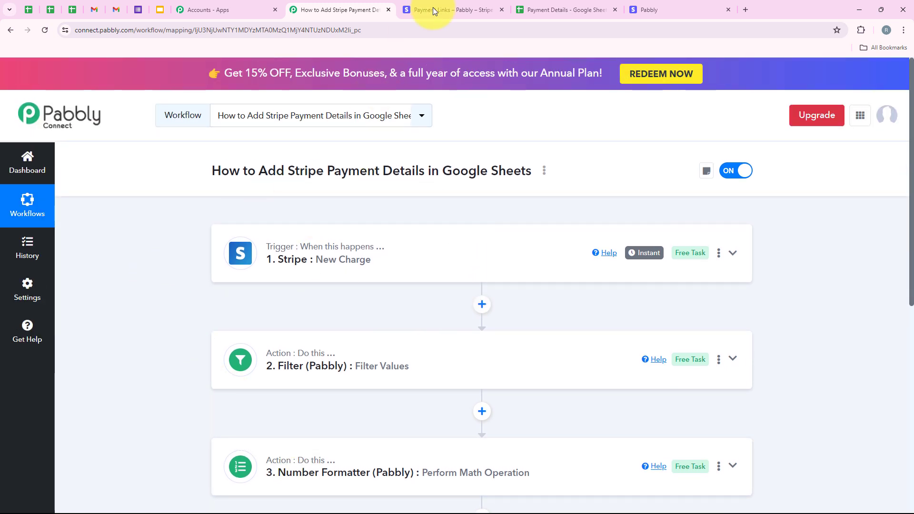
- Copy the Online PHP Course for Beginners Rs 499 payment link and open it in a new tab
{"action": "left_click", "coordinate": [460, 6]}
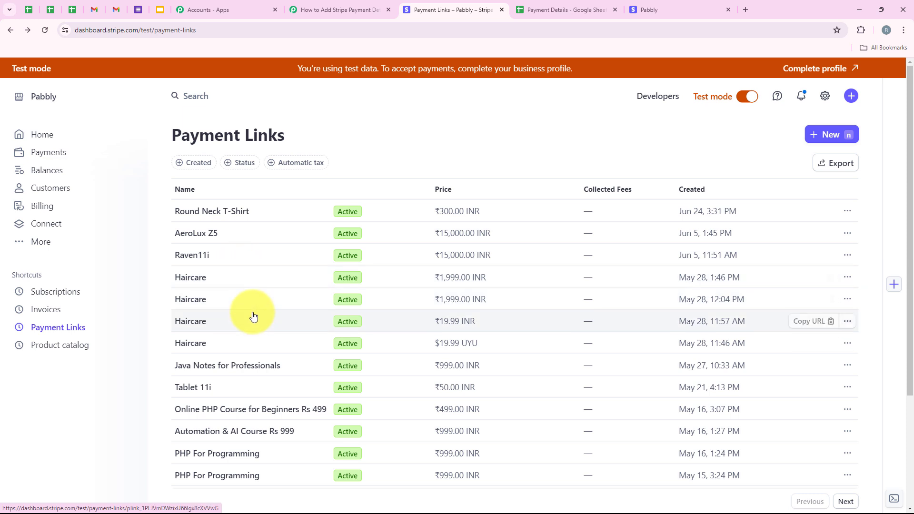
{"action": "scroll", "coordinate": [252, 315], "scroll_direction": "down", "scroll_amount": 2}
{"action": "scroll", "coordinate": [253, 300], "scroll_direction": "down", "scroll_amount": 1}
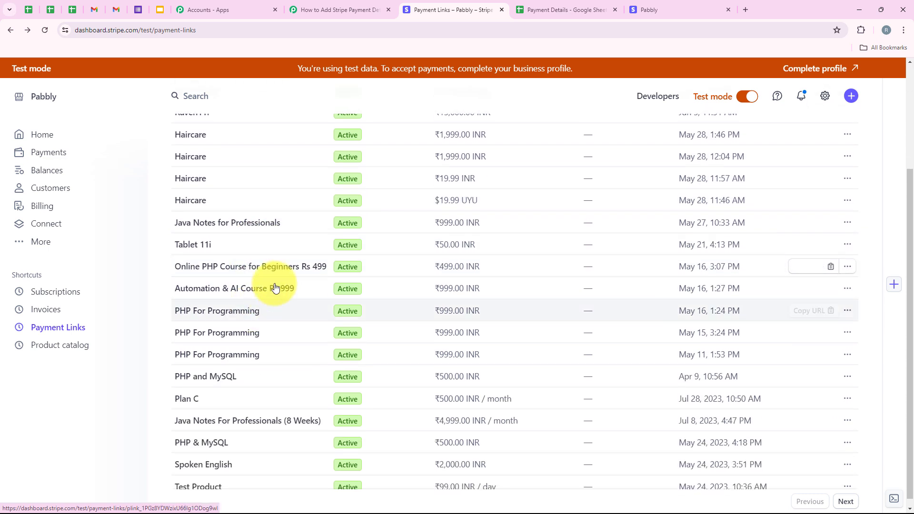
{"action": "left_click", "coordinate": [221, 275]}
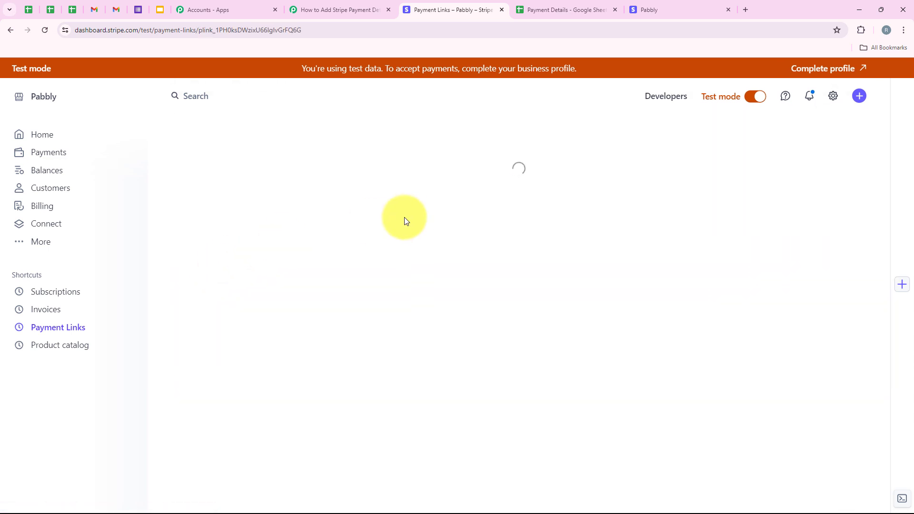
{"action": "left_click_drag", "start_coordinate": [456, 148], "coordinate": [485, 146]}
{"action": "left_click", "coordinate": [434, 247]}
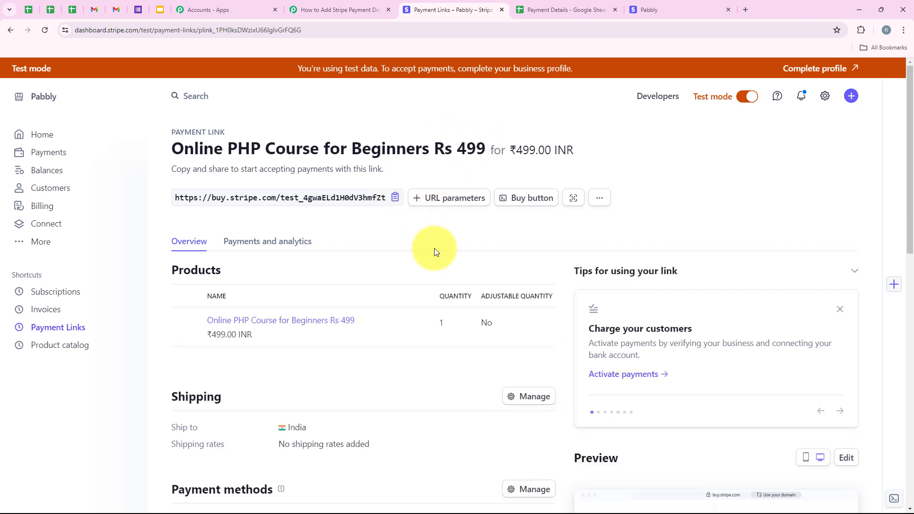
{"action": "left_click", "coordinate": [396, 197]}
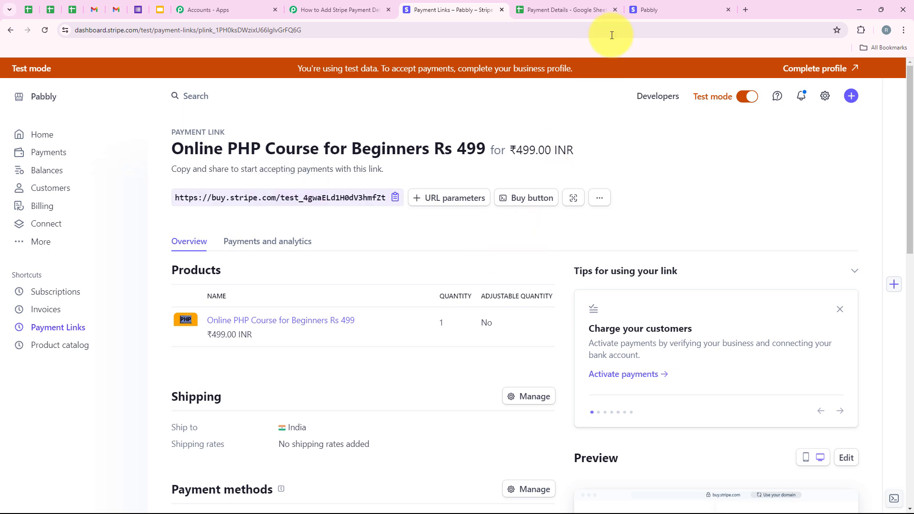
{"action": "left_click", "coordinate": [747, 2]}
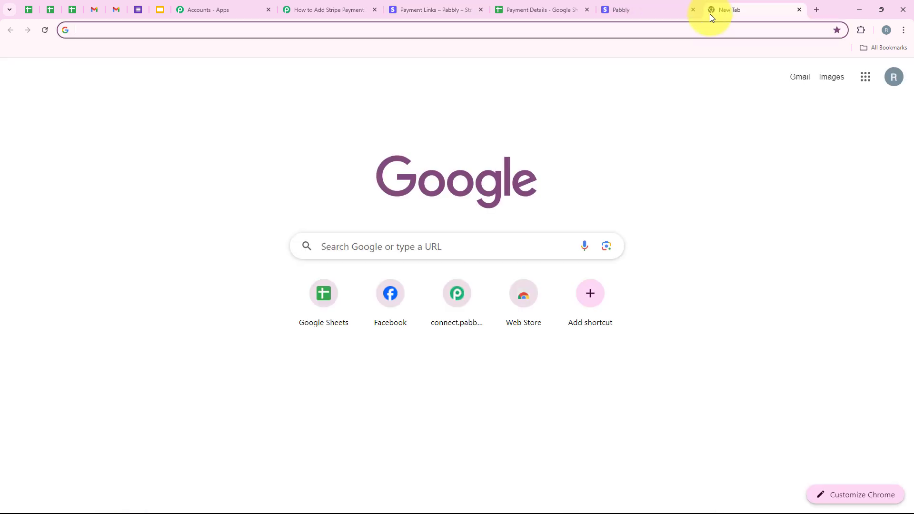
{"action": "key", "text": "ctrl+v"}
{"action": "key", "text": "Return"}
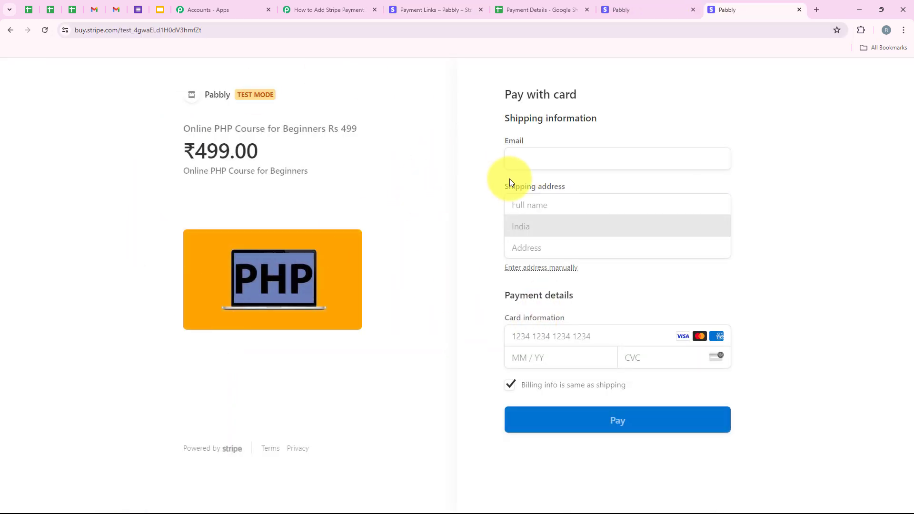
- Fill the checkout with the customer's e-mail, name and shipping address, enter the test card number, expiry and CVC, and pay
{"action": "left_click", "coordinate": [540, 158]}
{"action": "left_click", "coordinate": [556, 184]}
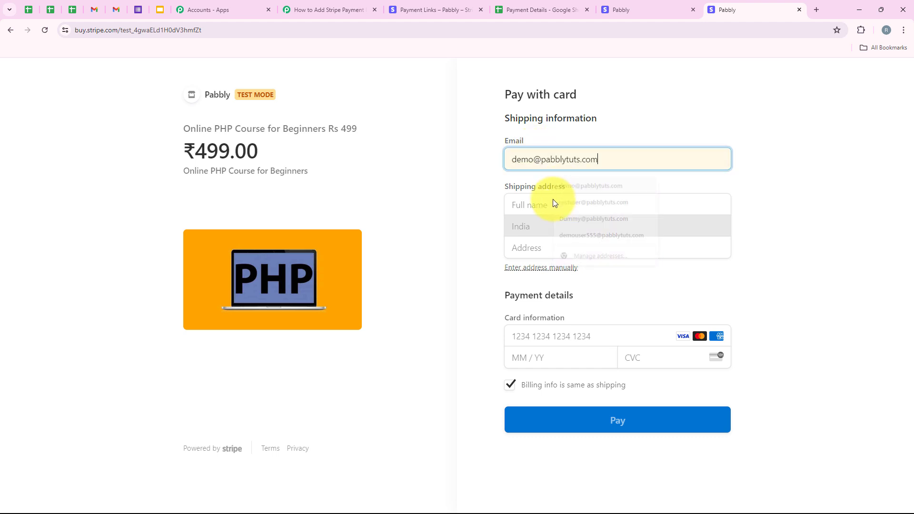
{"action": "left_click", "coordinate": [552, 201]}
{"action": "left_click", "coordinate": [554, 229]}
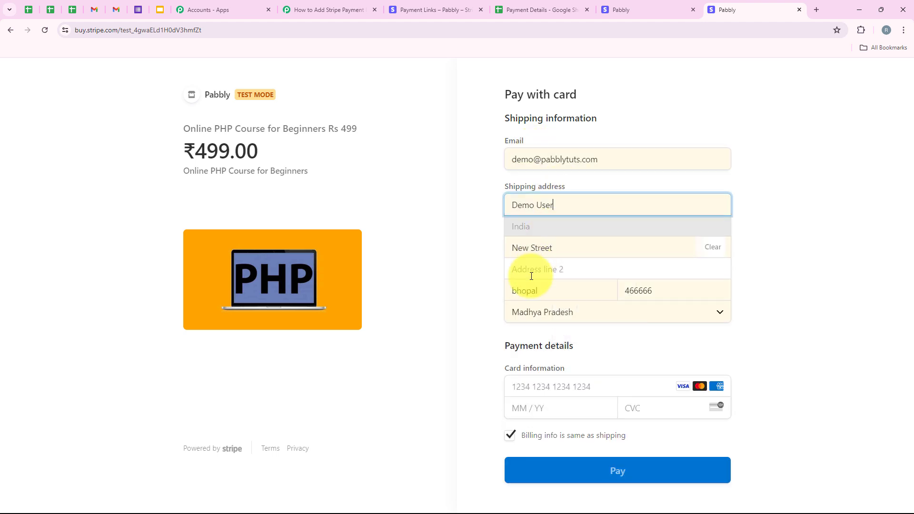
{"action": "left_click", "coordinate": [539, 381]}
{"action": "left_click", "coordinate": [590, 418]}
{"action": "left_click", "coordinate": [646, 416]}
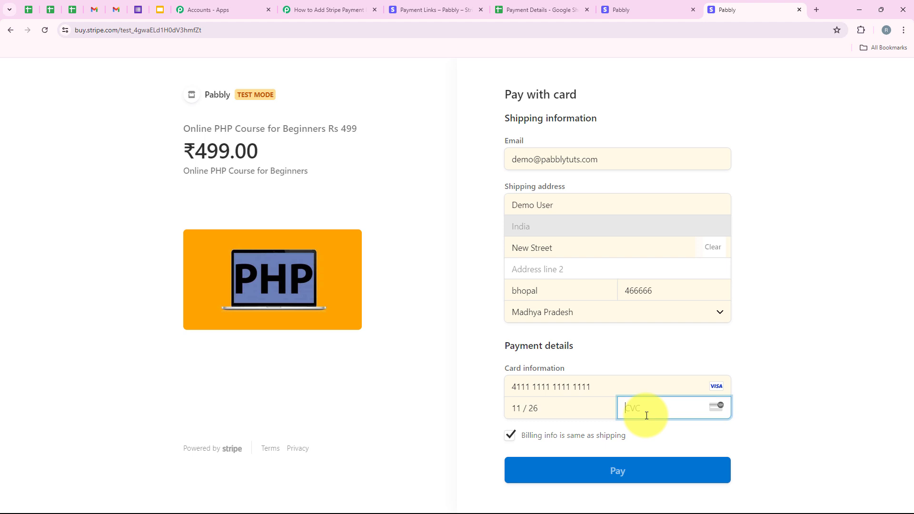
{"action": "left_click", "coordinate": [632, 476]}
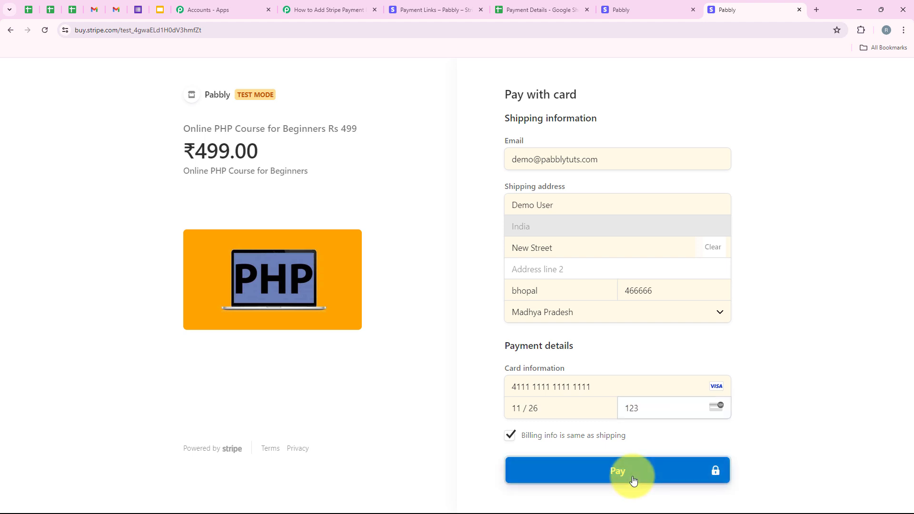
- Examine the payment confirmation and the paid amount of 499
{"action": "left_click_drag", "start_coordinate": [559, 270], "coordinate": [675, 265]}
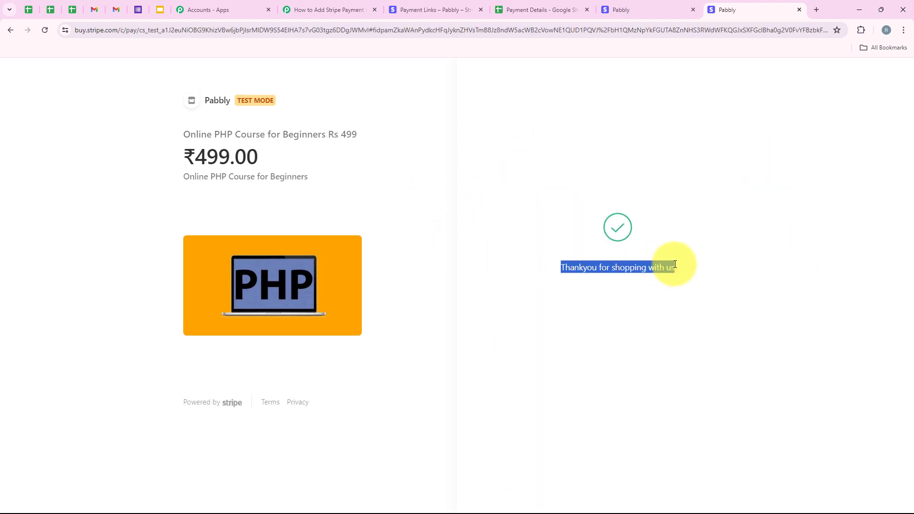
{"action": "left_click", "coordinate": [677, 268]}
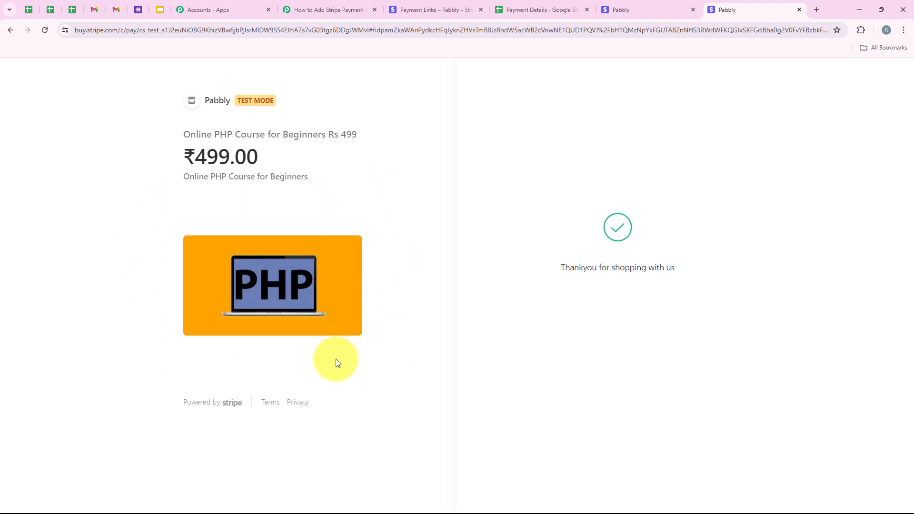
{"action": "left_click", "coordinate": [205, 156]}
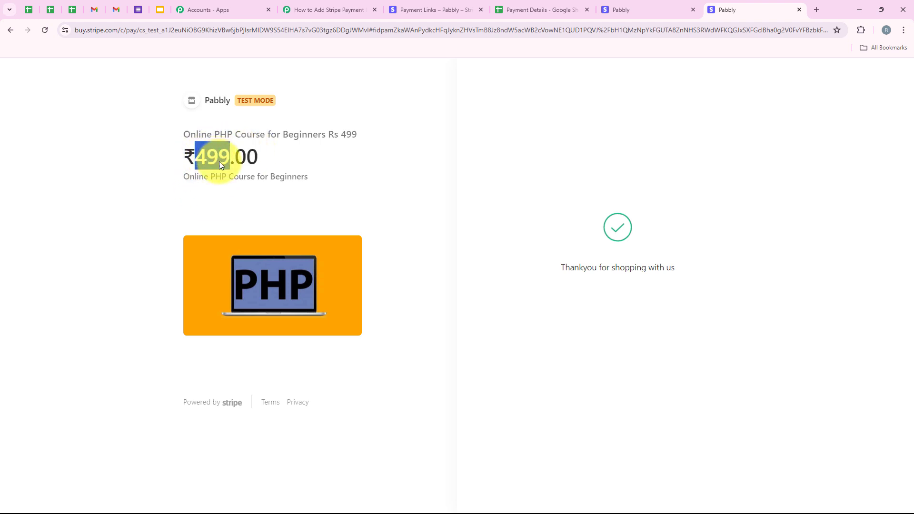
- Open the Filter step in the workflow to review its amount condition
{"action": "left_click", "coordinate": [357, 9]}
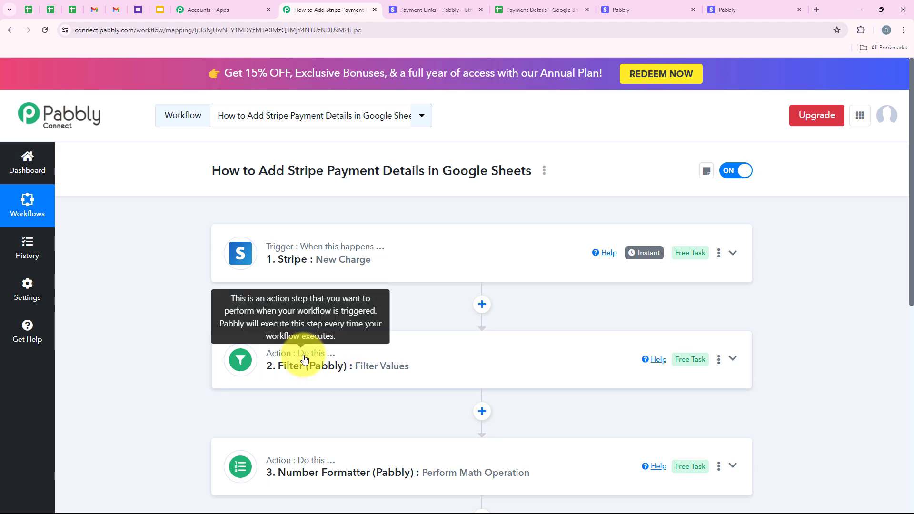
{"action": "left_click", "coordinate": [328, 367]}
{"action": "scroll", "coordinate": [390, 261], "scroll_direction": "down", "scroll_amount": 5}
{"action": "scroll", "coordinate": [503, 344], "scroll_direction": "up", "scroll_amount": 4}
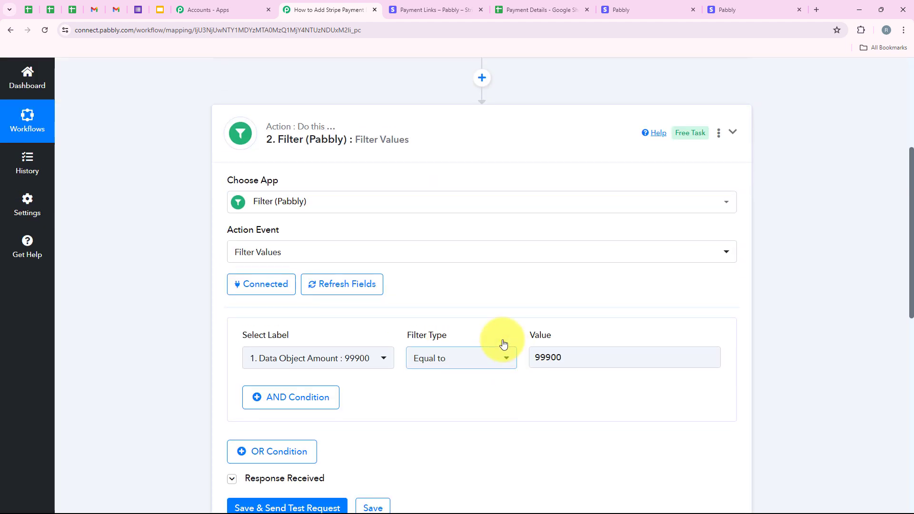
{"action": "left_click", "coordinate": [327, 311]}
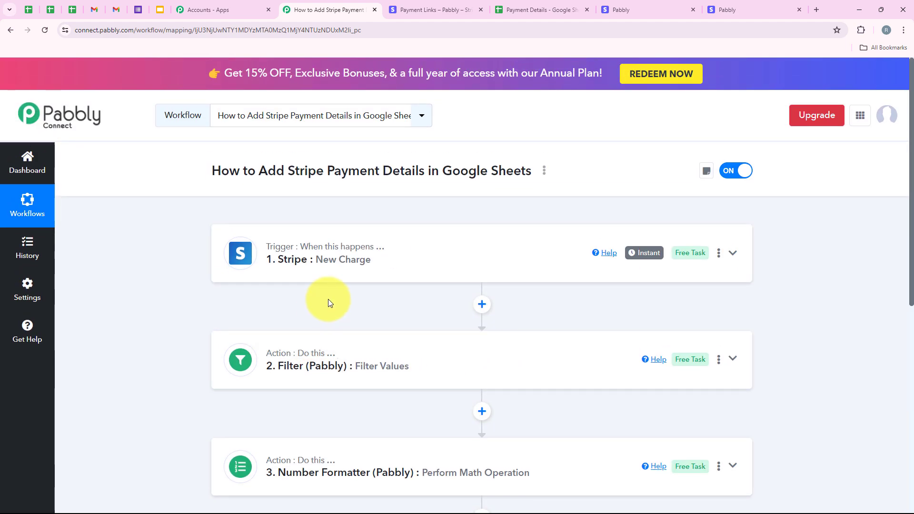
- Check the Payment Details sheet for a new row below the existing entries
{"action": "left_click", "coordinate": [561, 5]}
{"action": "left_click", "coordinate": [63, 227]}
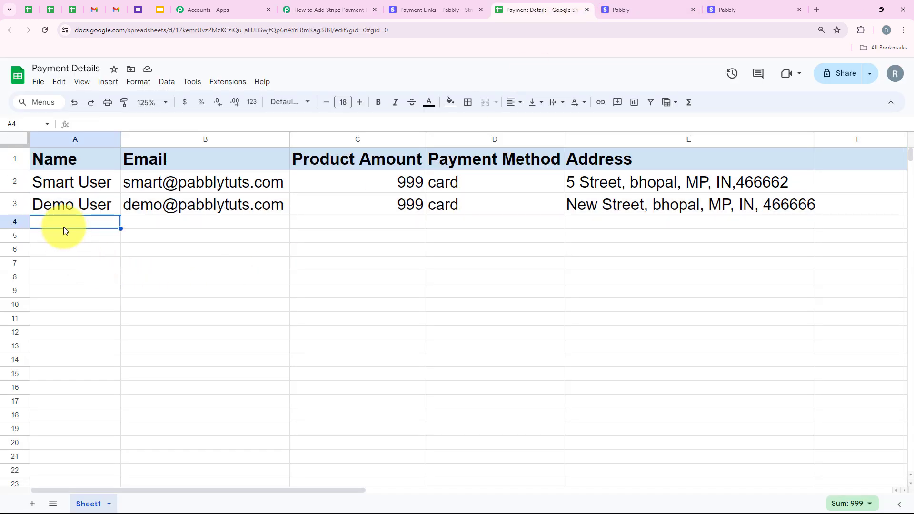
{"action": "left_click", "coordinate": [14, 223]}
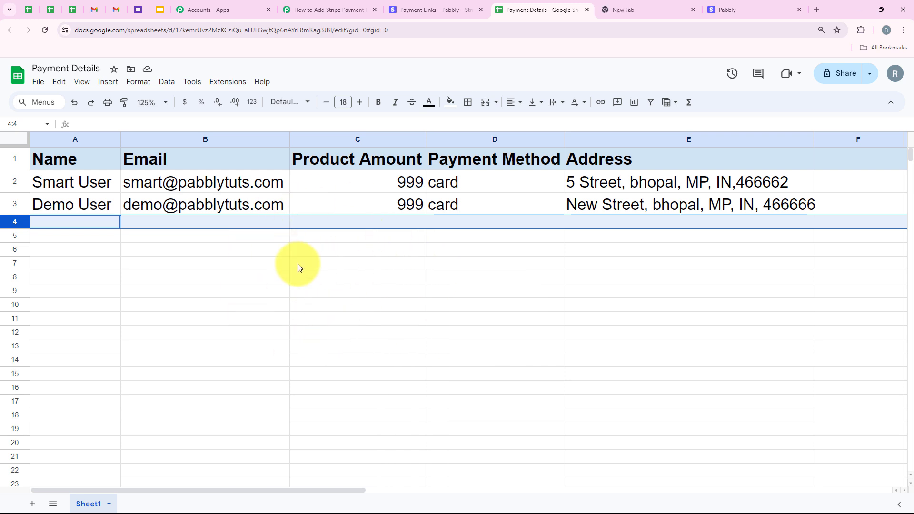
- Open the Automation & AI Course Rs 999 payment link checkout and fill in the customer's e-mail and phone number
{"action": "left_click", "coordinate": [446, 12]}
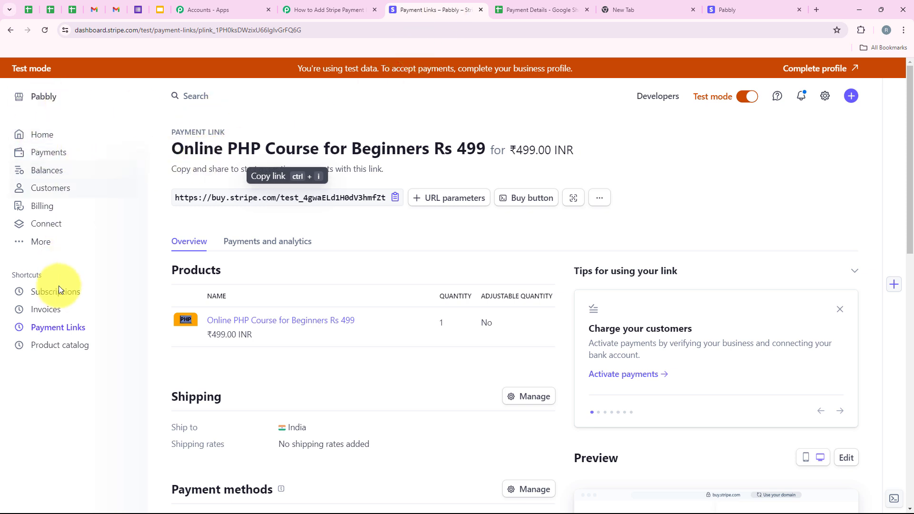
{"action": "left_click", "coordinate": [59, 332]}
{"action": "scroll", "coordinate": [239, 336], "scroll_direction": "down", "scroll_amount": 2}
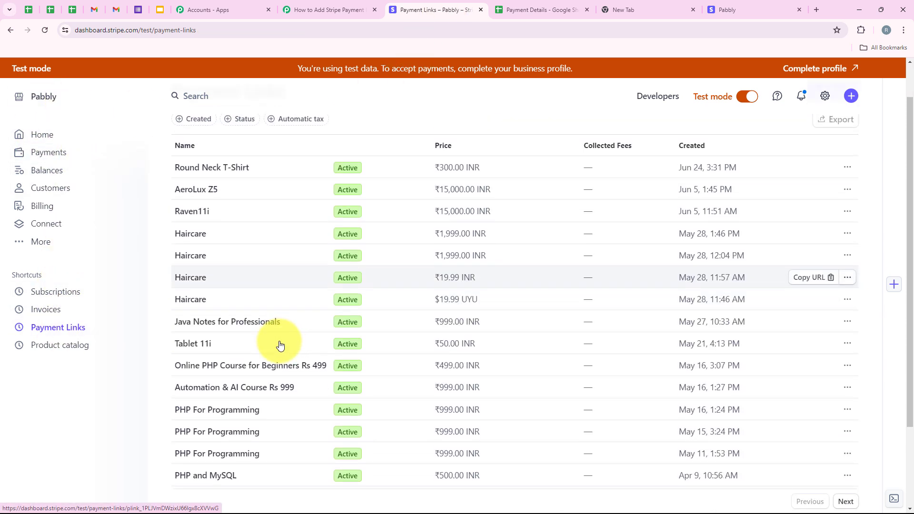
{"action": "left_click", "coordinate": [286, 335]}
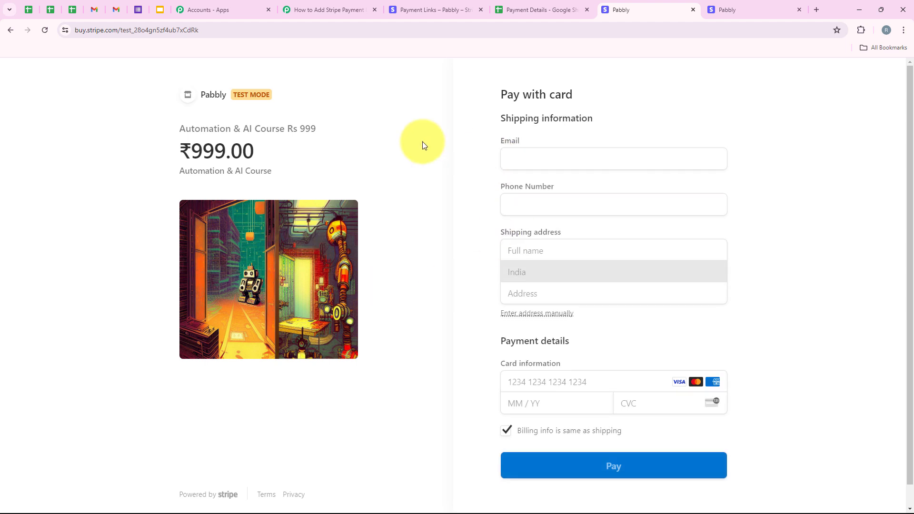
{"action": "left_click", "coordinate": [547, 160]}
{"action": "left_click", "coordinate": [604, 197]}
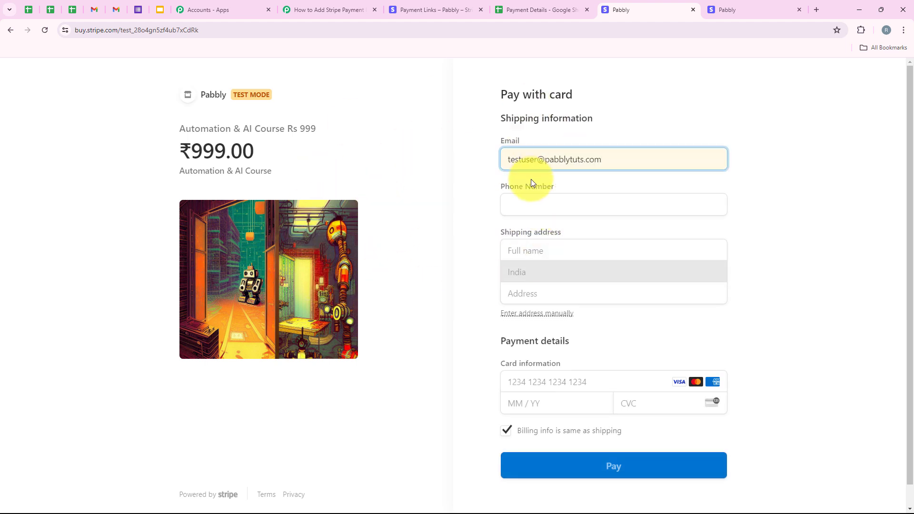
{"action": "left_click", "coordinate": [590, 210]}
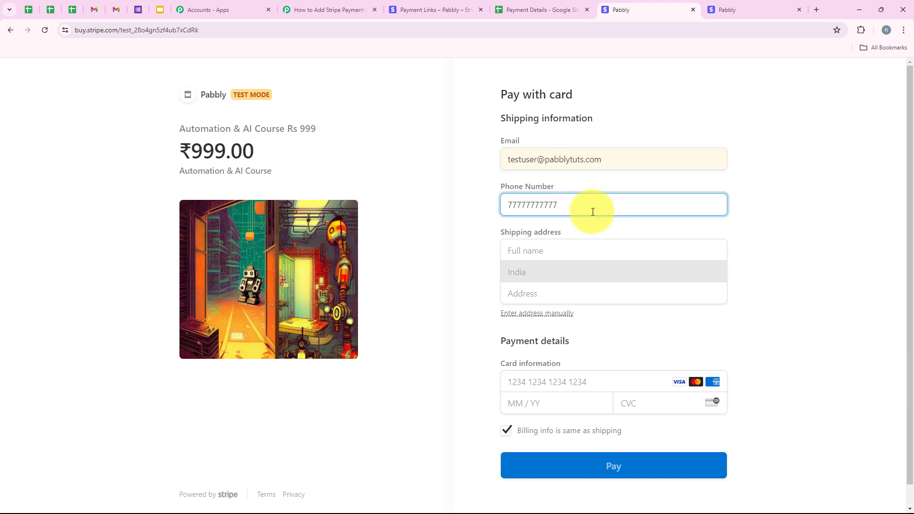
- Fill in the customer's shipping name, street, city, postal code and state on the checkout form
{"action": "left_click", "coordinate": [540, 252]}
{"action": "left_click", "coordinate": [569, 296]}
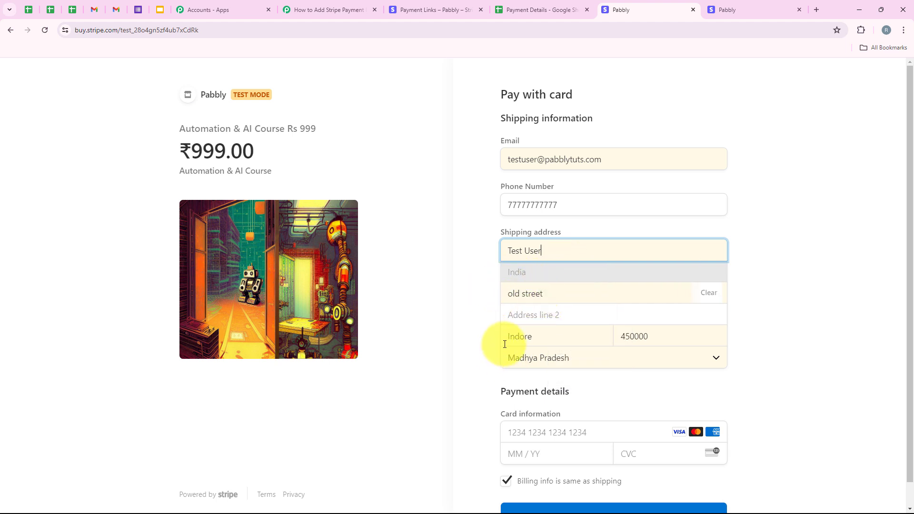
{"action": "double_click", "coordinate": [516, 340]}
{"action": "double_click", "coordinate": [625, 338]}
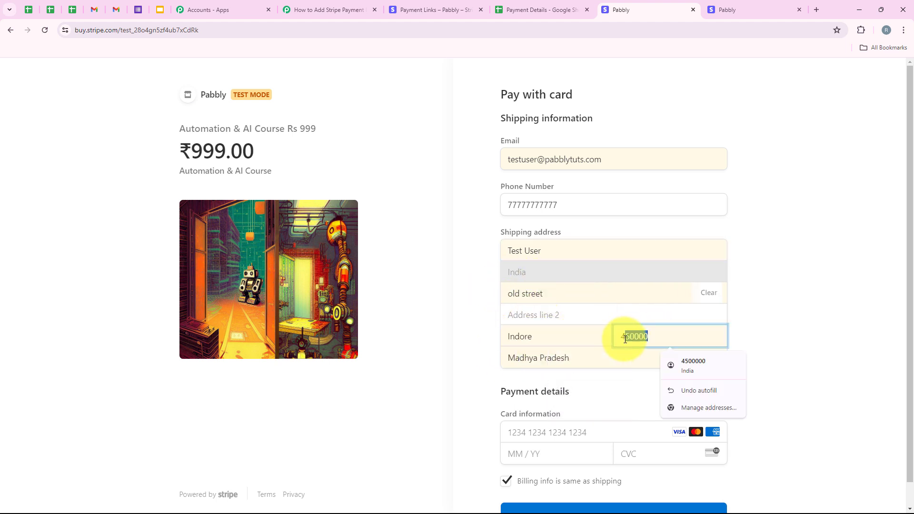
{"action": "left_click", "coordinate": [596, 357]}
{"action": "left_click", "coordinate": [527, 361]}
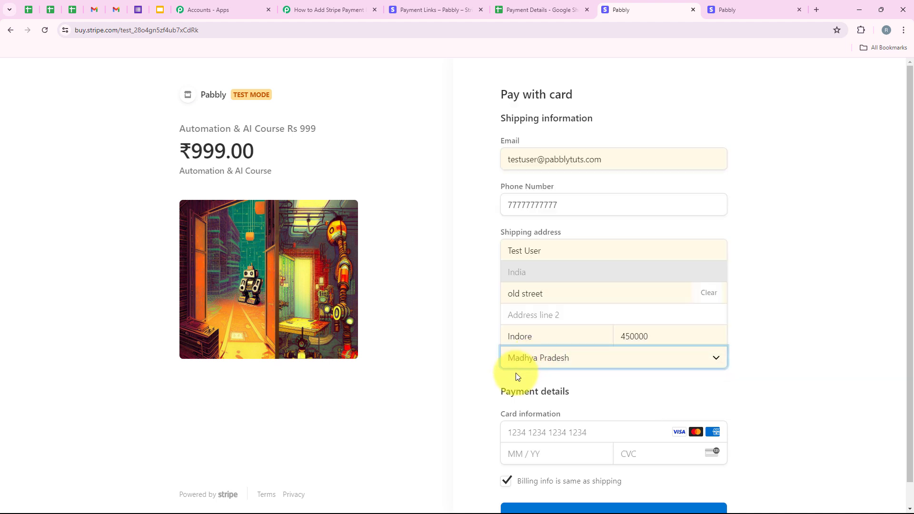
- Enter the test card number, expiry date and CVC in the payment details
{"action": "scroll", "coordinate": [516, 372], "scroll_direction": "down", "scroll_amount": 1}
{"action": "left_click", "coordinate": [560, 412]}
{"action": "left_click", "coordinate": [595, 446]}
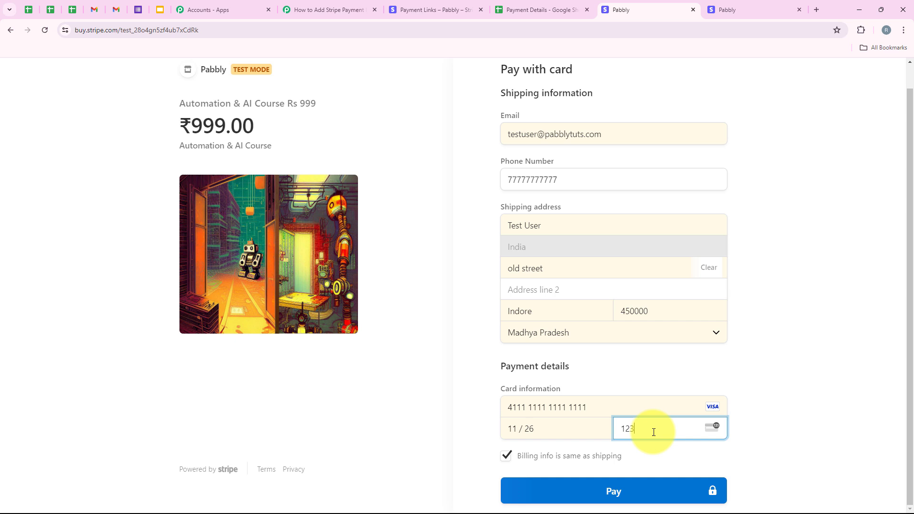
- Submit the ₹999 test payment on the checkout page
{"action": "left_click", "coordinate": [651, 492]}
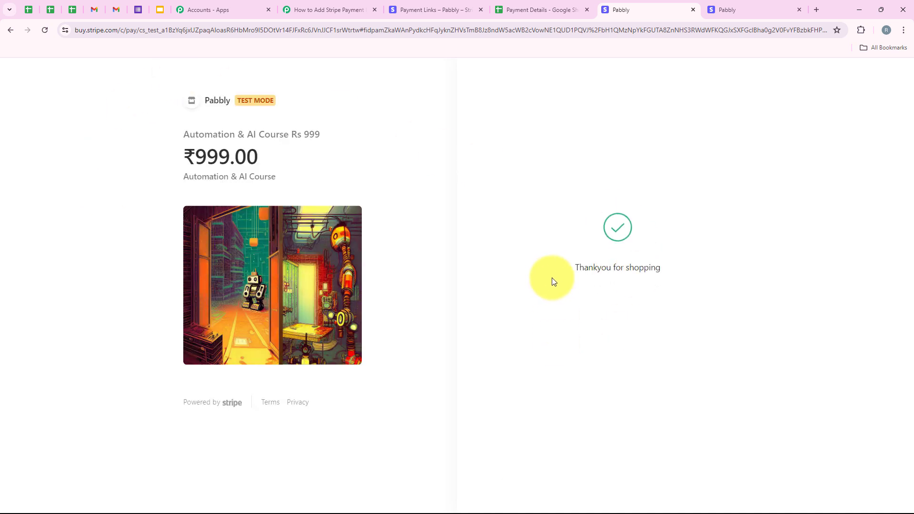
{"action": "left_click_drag", "start_coordinate": [662, 271], "coordinate": [567, 273]}
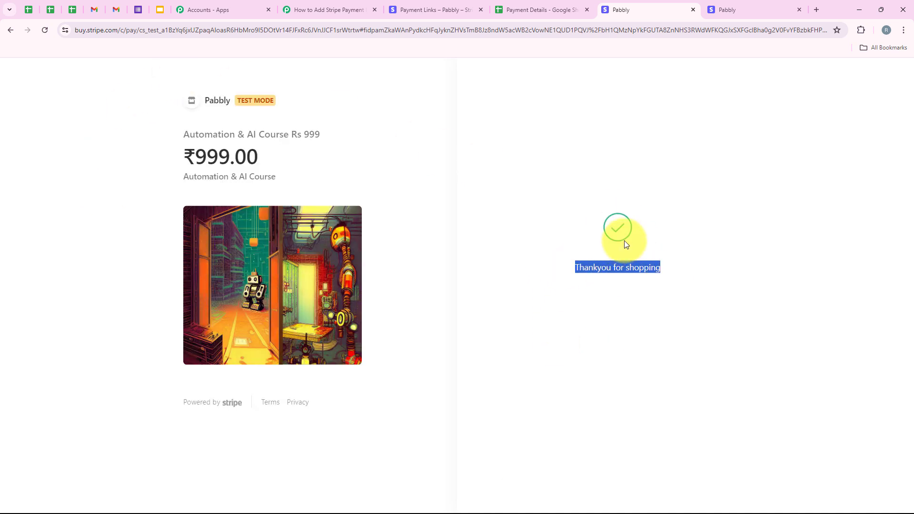
{"action": "left_click", "coordinate": [681, 269]}
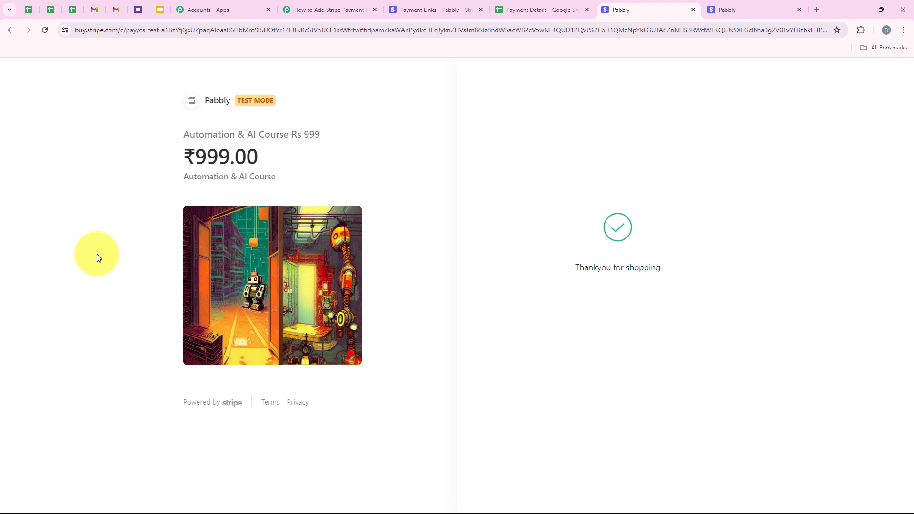
- Widen the Email column in the Payment Details sheet so the new row's address fits
{"action": "left_click", "coordinate": [506, 9]}
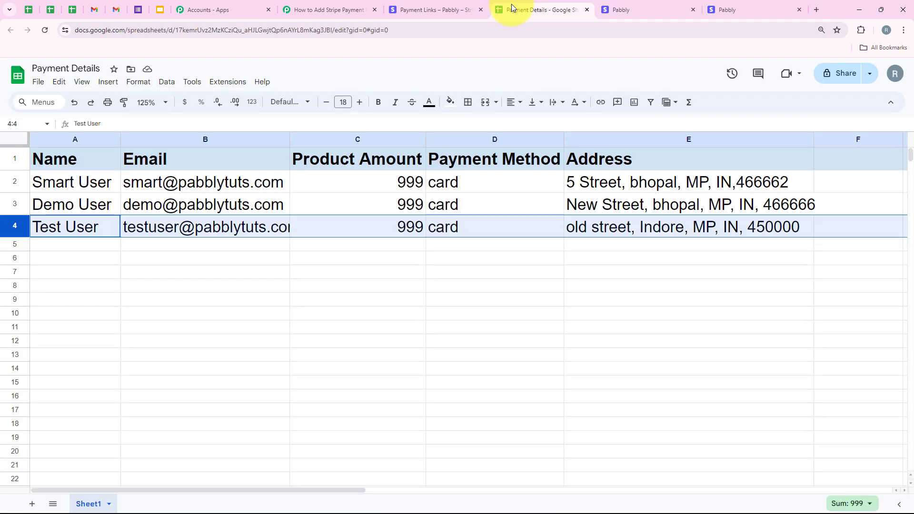
{"action": "left_click_drag", "start_coordinate": [290, 143], "coordinate": [303, 143]}
{"action": "left_click", "coordinate": [429, 234]}
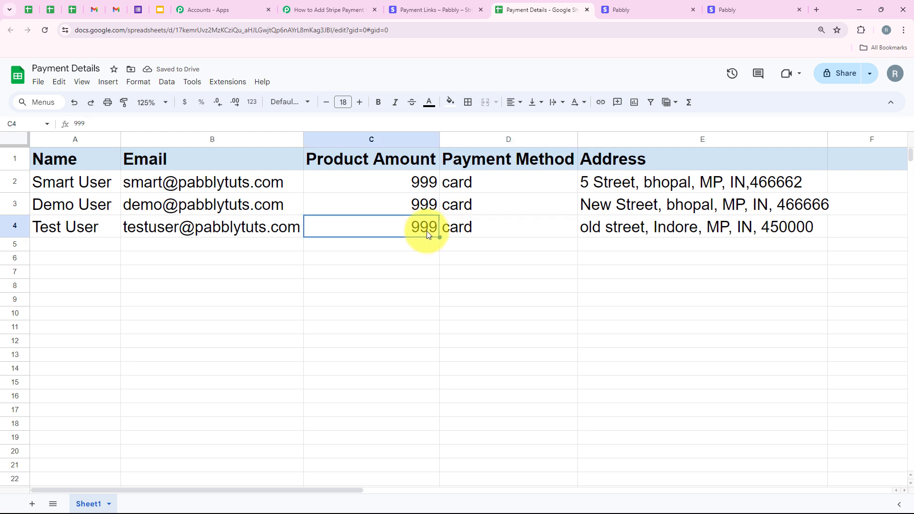
{"action": "double_click", "coordinate": [419, 238]}
{"action": "left_click", "coordinate": [101, 249]}
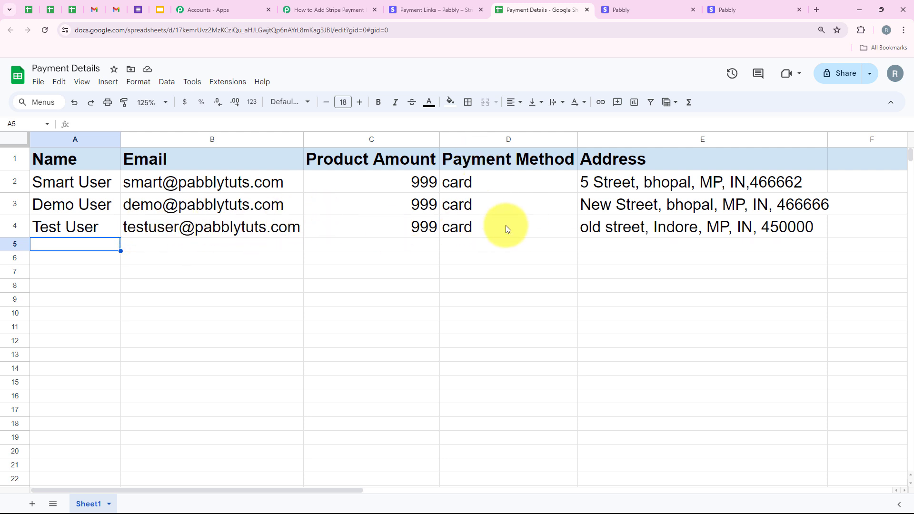
{"action": "left_click", "coordinate": [612, 228]}
{"action": "left_click", "coordinate": [612, 245]}
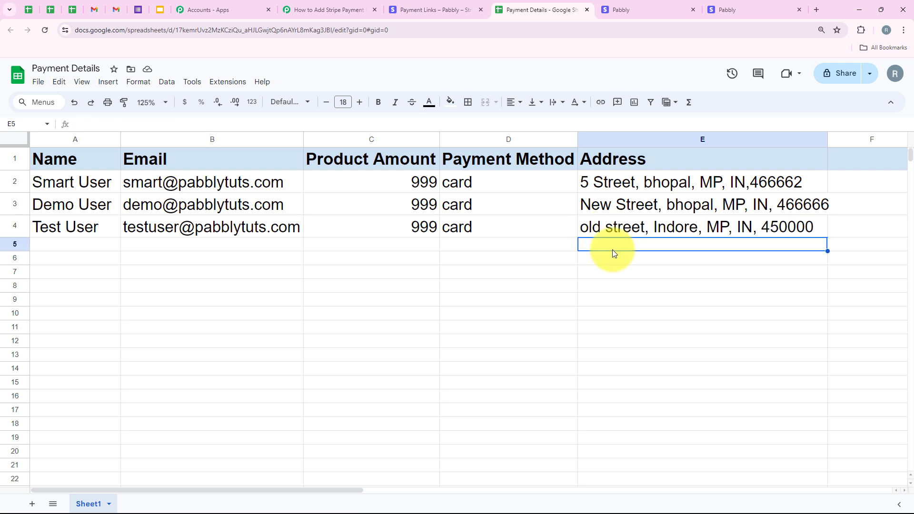
- Review the Filter step's amount condition in the Pabbly workflow
{"action": "left_click", "coordinate": [328, 9]}
{"action": "scroll", "coordinate": [172, 247], "scroll_direction": "down", "scroll_amount": 2}
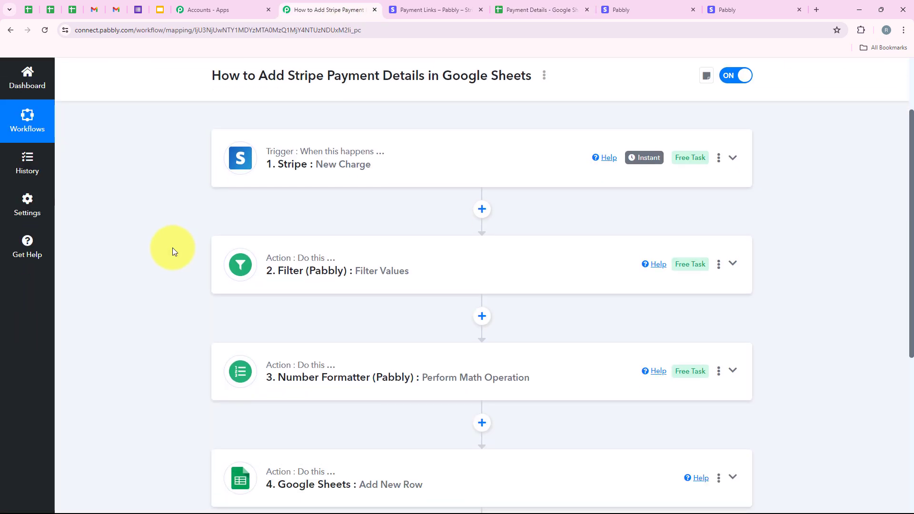
{"action": "scroll", "coordinate": [173, 247], "scroll_direction": "up", "scroll_amount": 2}
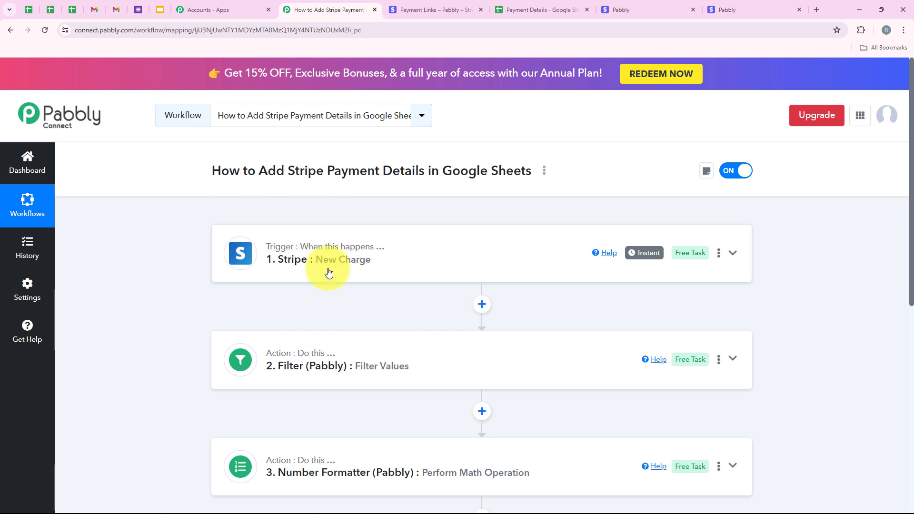
{"action": "scroll", "coordinate": [357, 310], "scroll_direction": "down", "scroll_amount": 3}
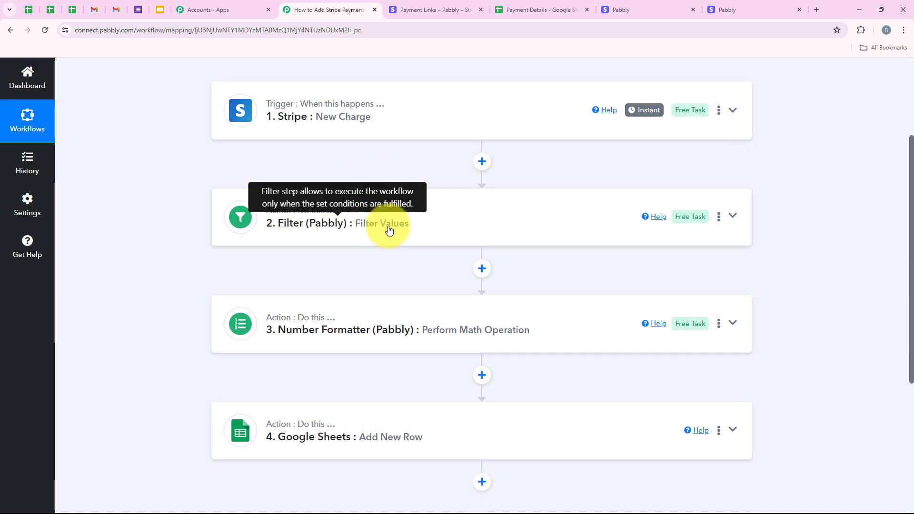
{"action": "left_click", "coordinate": [464, 236]}
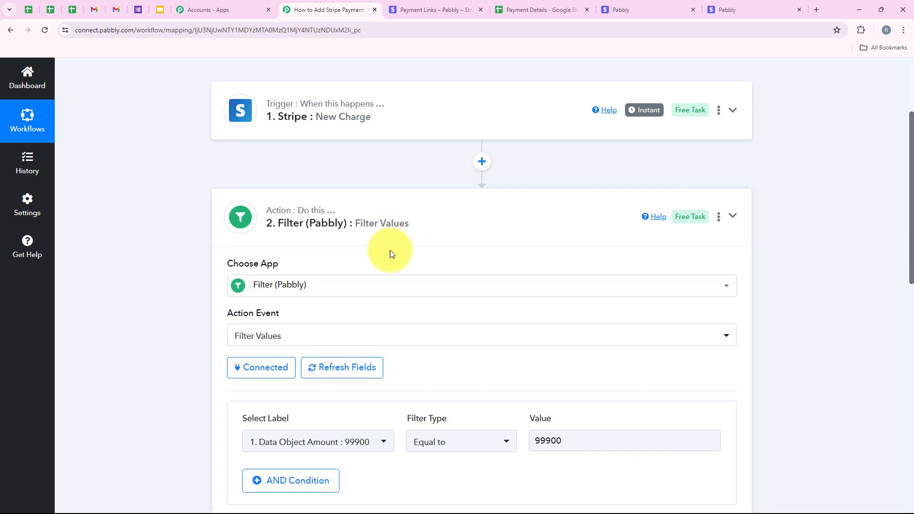
{"action": "scroll", "coordinate": [395, 258], "scroll_direction": "down", "scroll_amount": 2}
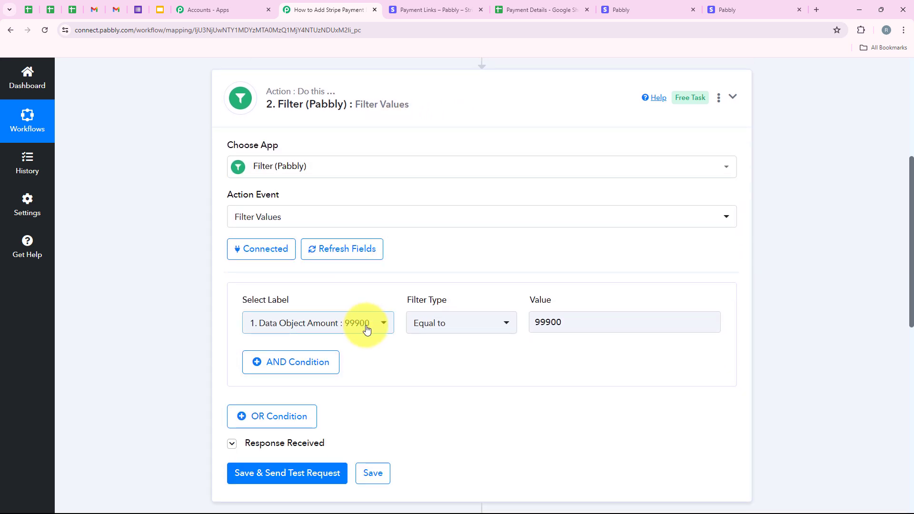
{"action": "left_click", "coordinate": [351, 125]}
{"action": "scroll", "coordinate": [381, 127], "scroll_direction": "up", "scroll_amount": 2}
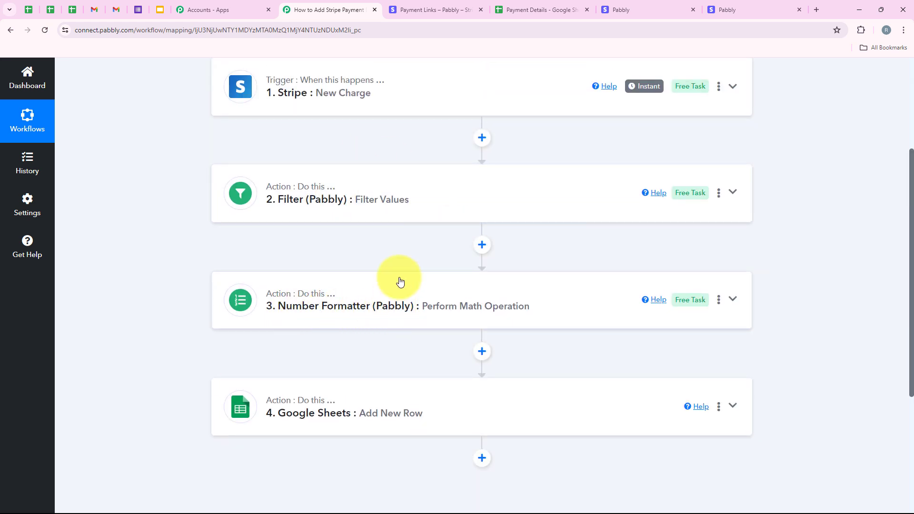
{"action": "left_click", "coordinate": [441, 318]}
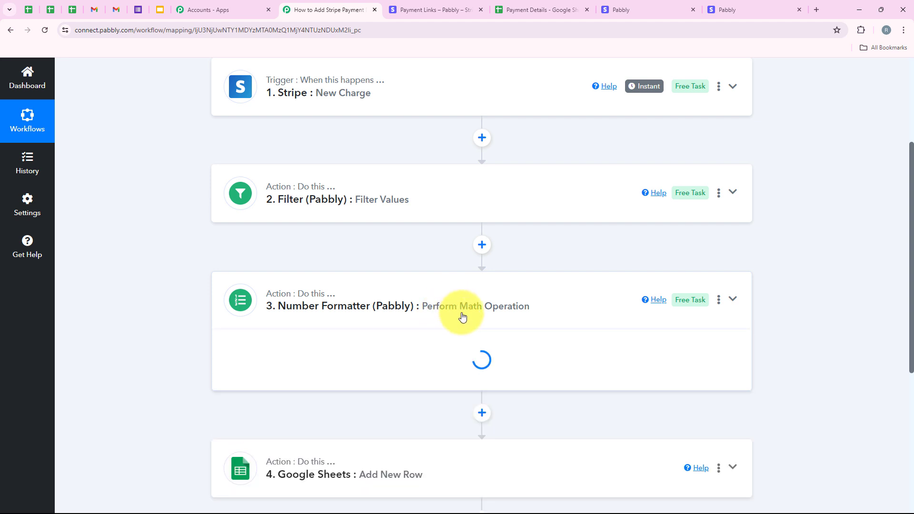
- Examine the Number Formatter step's numbers, divide operation and received response
{"action": "scroll", "coordinate": [542, 300], "scroll_direction": "down", "scroll_amount": 3}
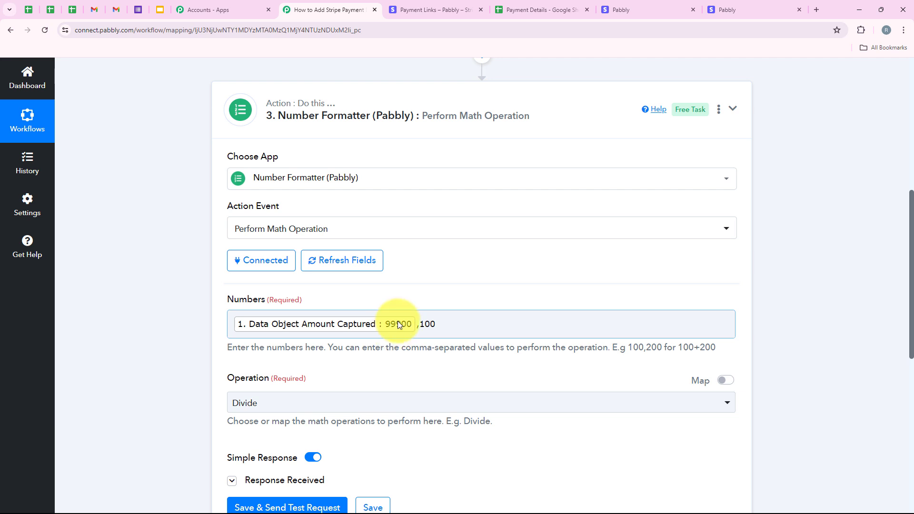
{"action": "left_click", "coordinate": [443, 7]}
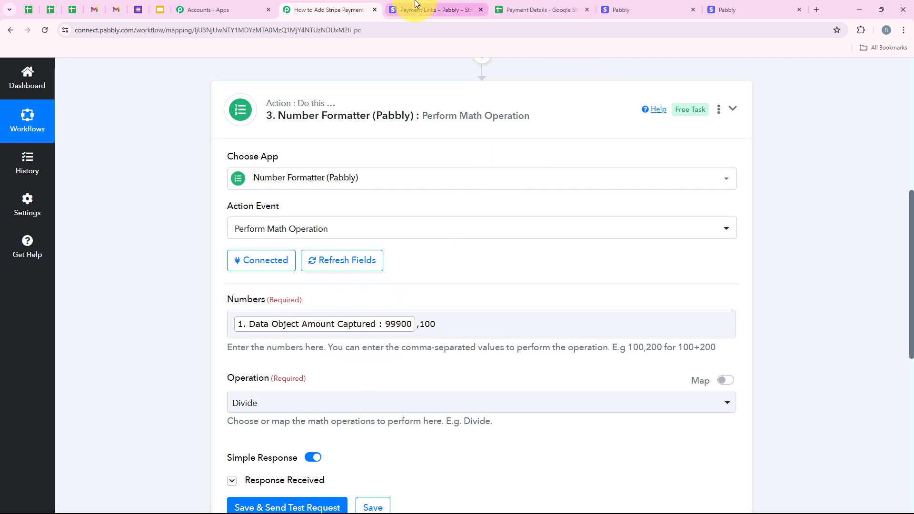
{"action": "left_click", "coordinate": [285, 7]}
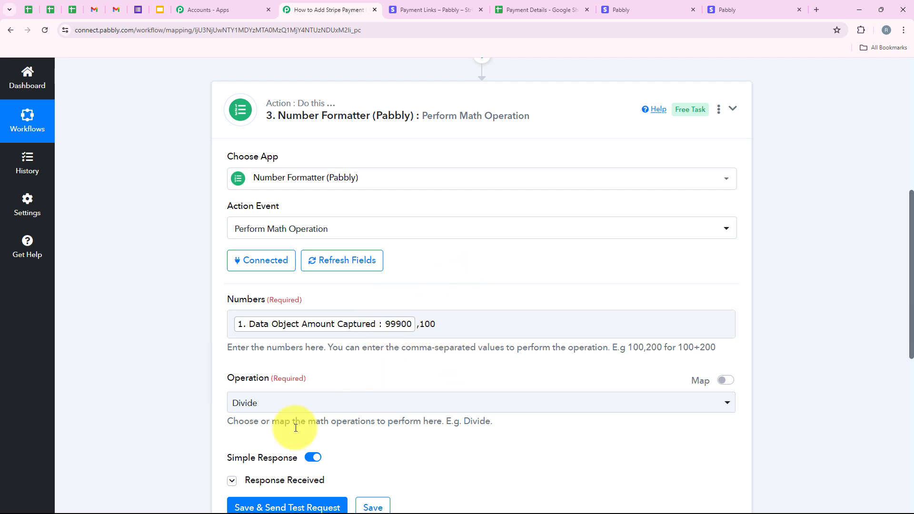
{"action": "scroll", "coordinate": [394, 351], "scroll_direction": "down", "scroll_amount": 3}
{"action": "scroll", "coordinate": [395, 351], "scroll_direction": "down", "scroll_amount": 2}
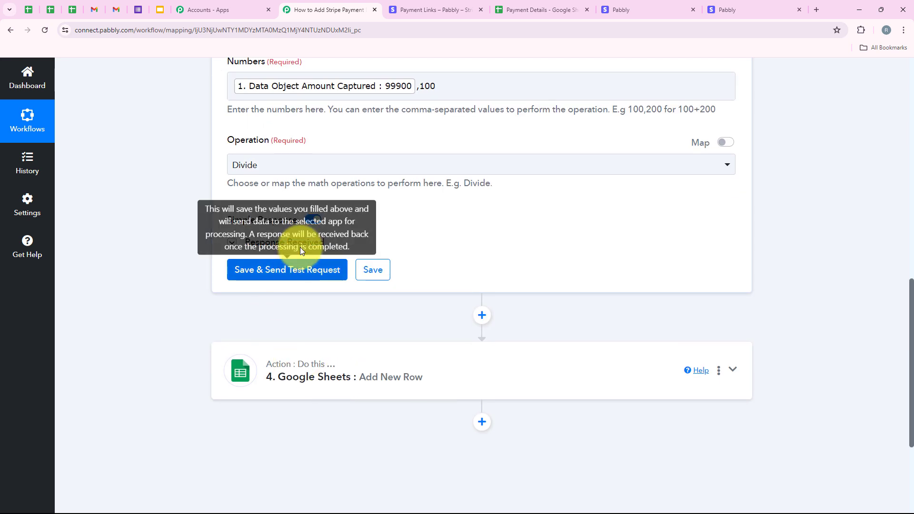
{"action": "left_click", "coordinate": [284, 242]}
{"action": "double_click", "coordinate": [503, 324]}
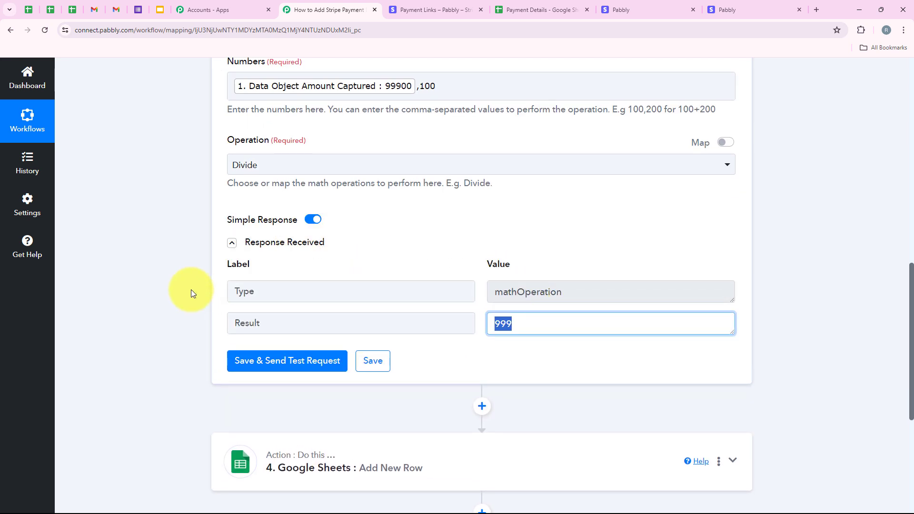
{"action": "scroll", "coordinate": [190, 289], "scroll_direction": "up", "scroll_amount": 9}
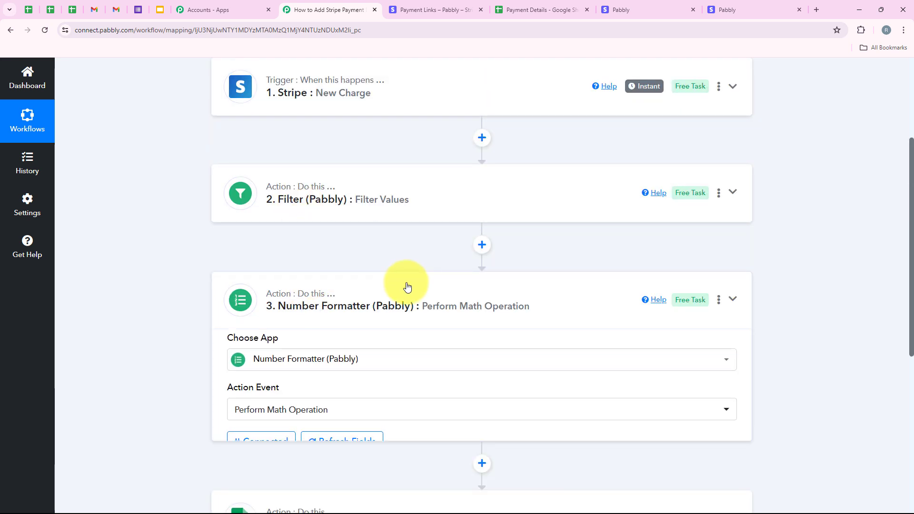
{"action": "left_click", "coordinate": [407, 286]}
{"action": "scroll", "coordinate": [362, 323], "scroll_direction": "down", "scroll_amount": 1}
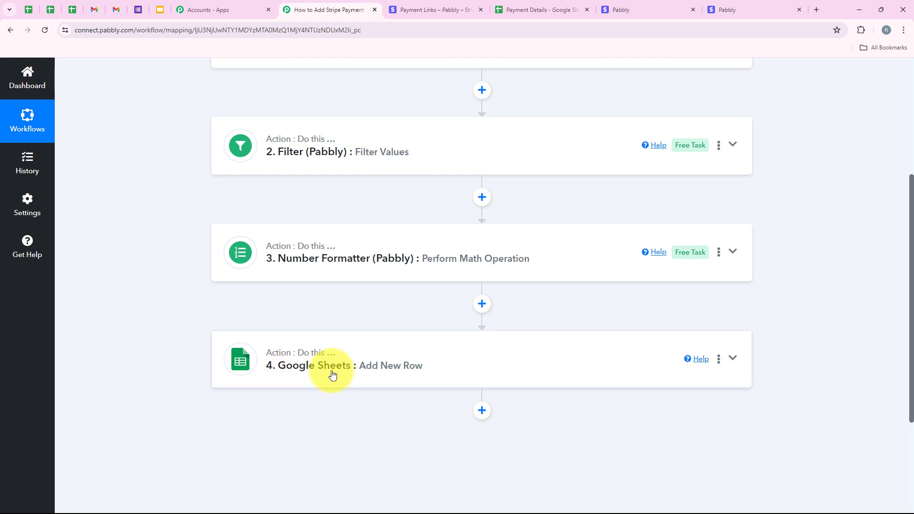
{"action": "scroll", "coordinate": [455, 381], "scroll_direction": "up", "scroll_amount": 4}
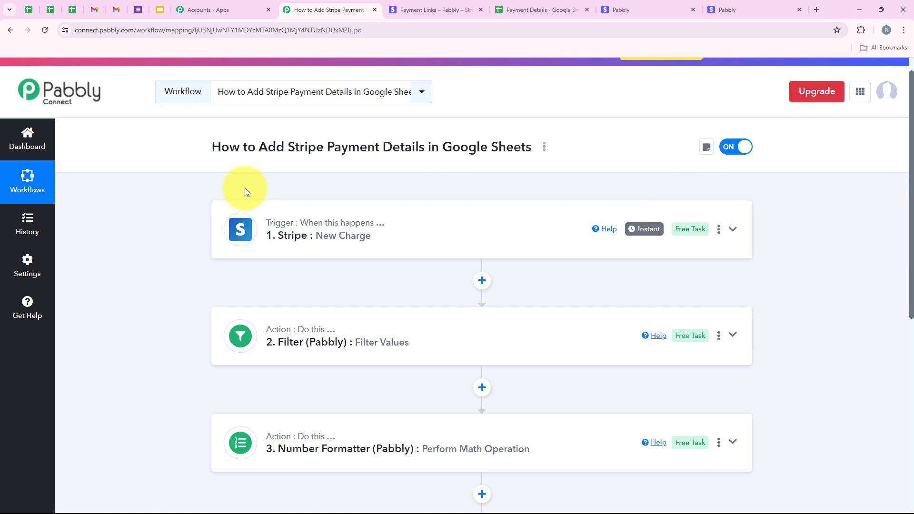
{"action": "scroll", "coordinate": [221, 274], "scroll_direction": "down", "scroll_amount": 4}
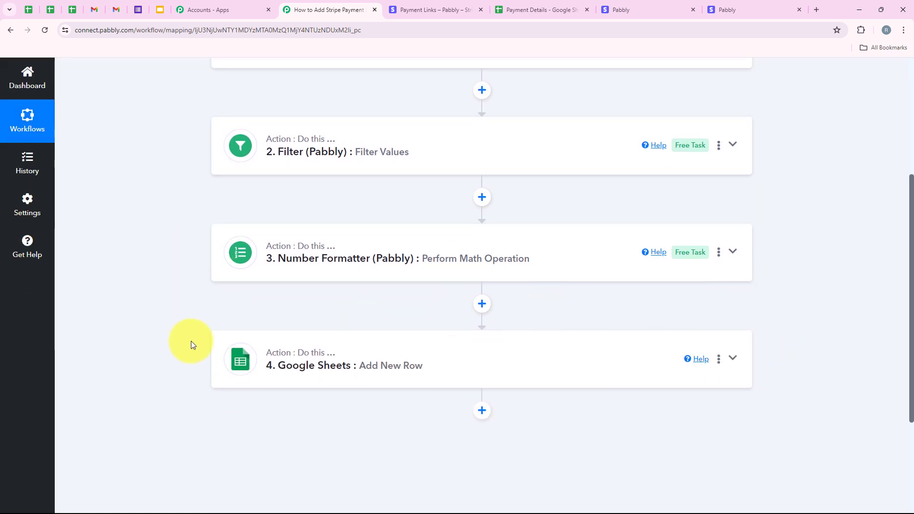
{"action": "scroll", "coordinate": [190, 341], "scroll_direction": "up", "scroll_amount": 5}
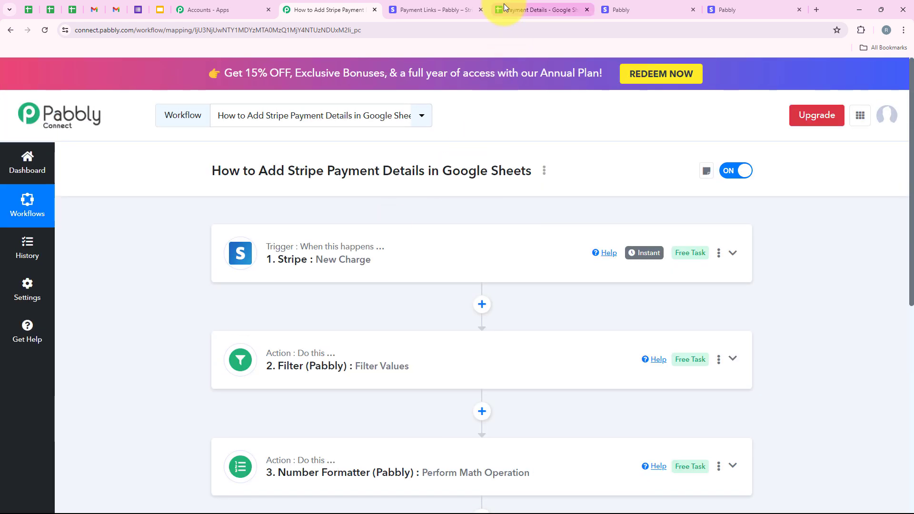
- Compare the rows in the Payment Details sheet with the workflow steps
{"action": "left_click", "coordinate": [504, 4]}
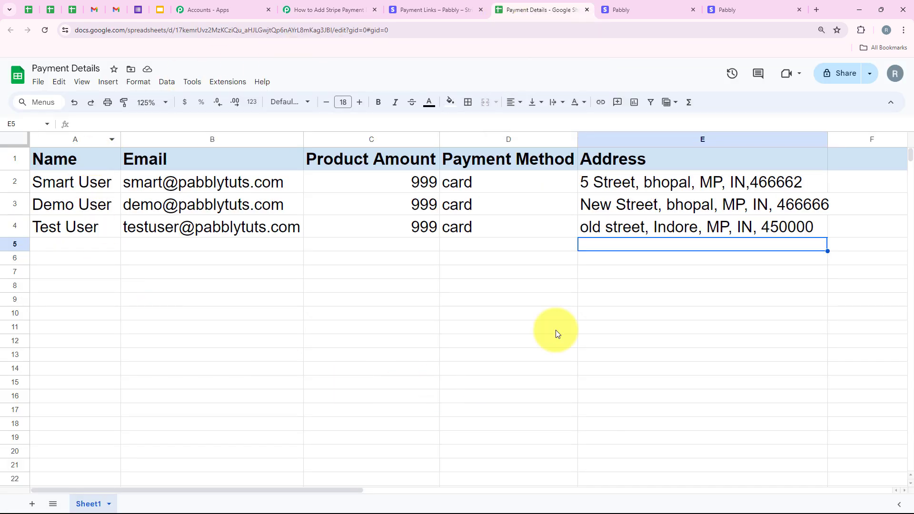
{"action": "left_click", "coordinate": [351, 8]}
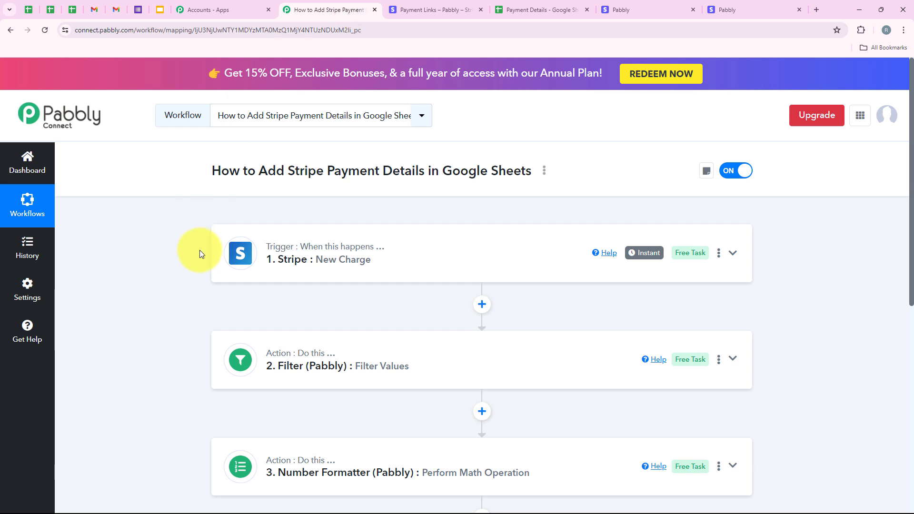
{"action": "left_click", "coordinate": [533, 8]}
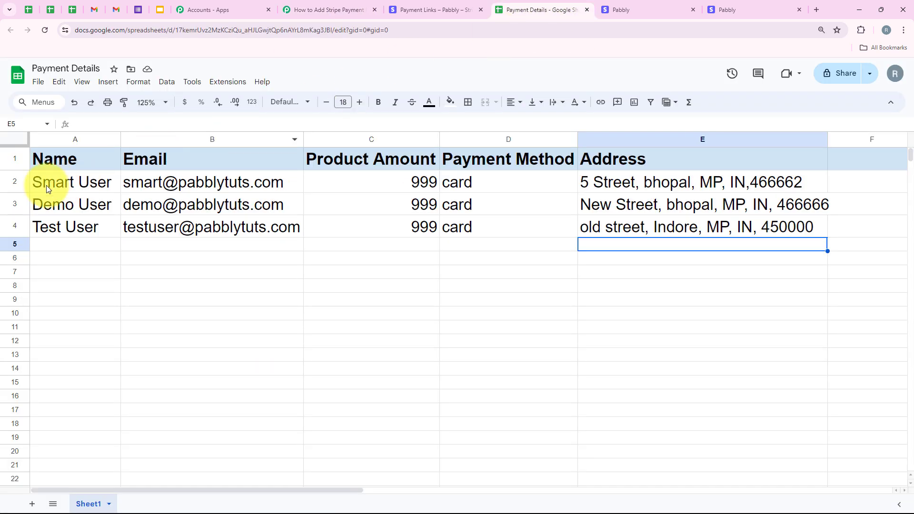
{"action": "left_click", "coordinate": [18, 204]}
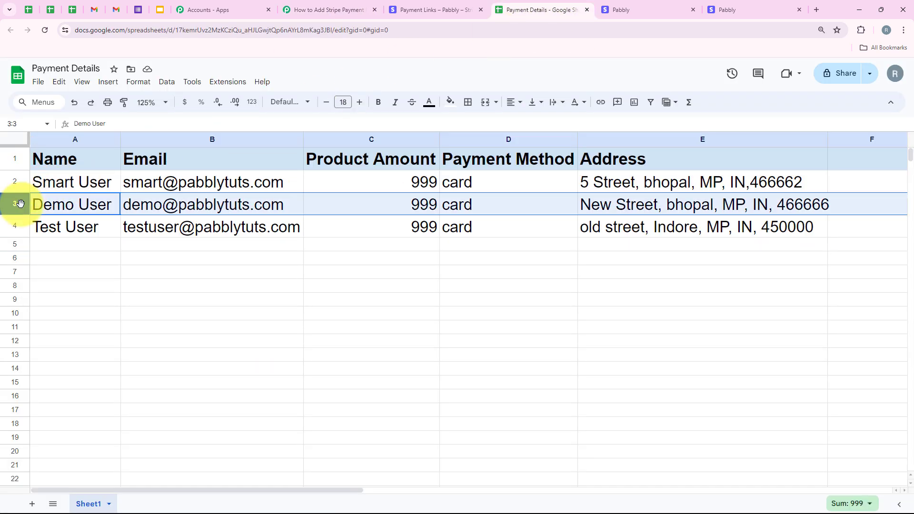
{"action": "key", "text": "Down"}
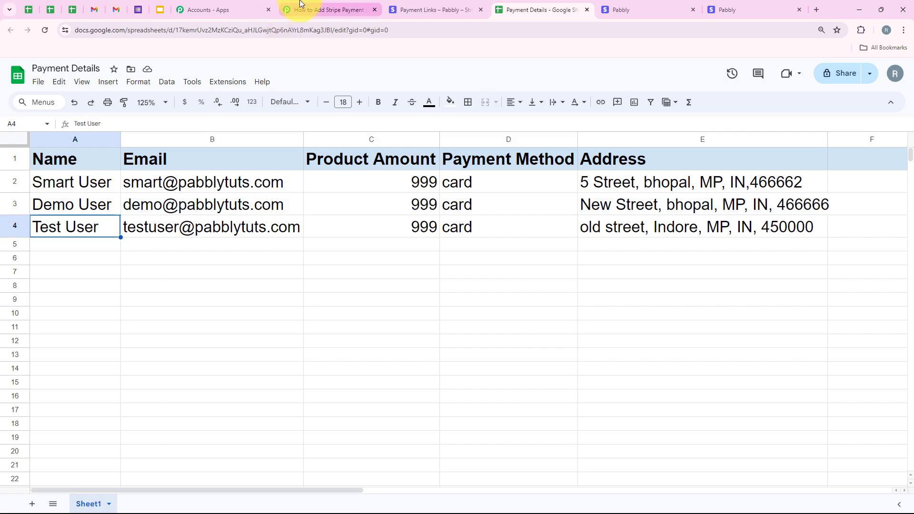
{"action": "left_click", "coordinate": [328, 10]}
{"action": "scroll", "coordinate": [187, 296], "scroll_direction": "down", "scroll_amount": 2}
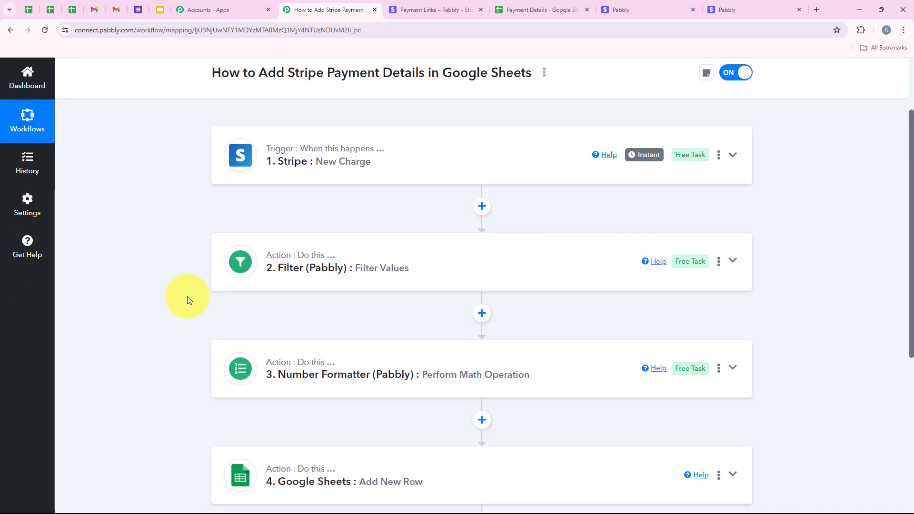
{"action": "scroll", "coordinate": [187, 296], "scroll_direction": "up", "scroll_amount": 3}
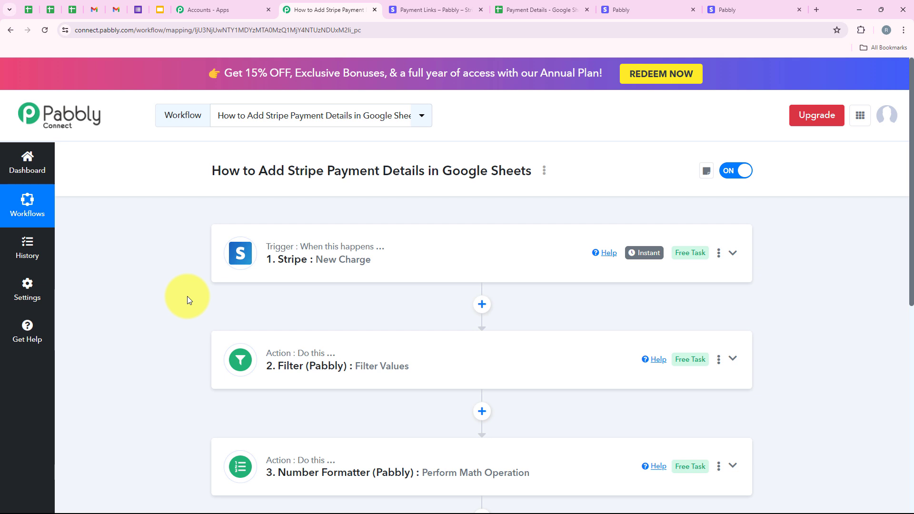